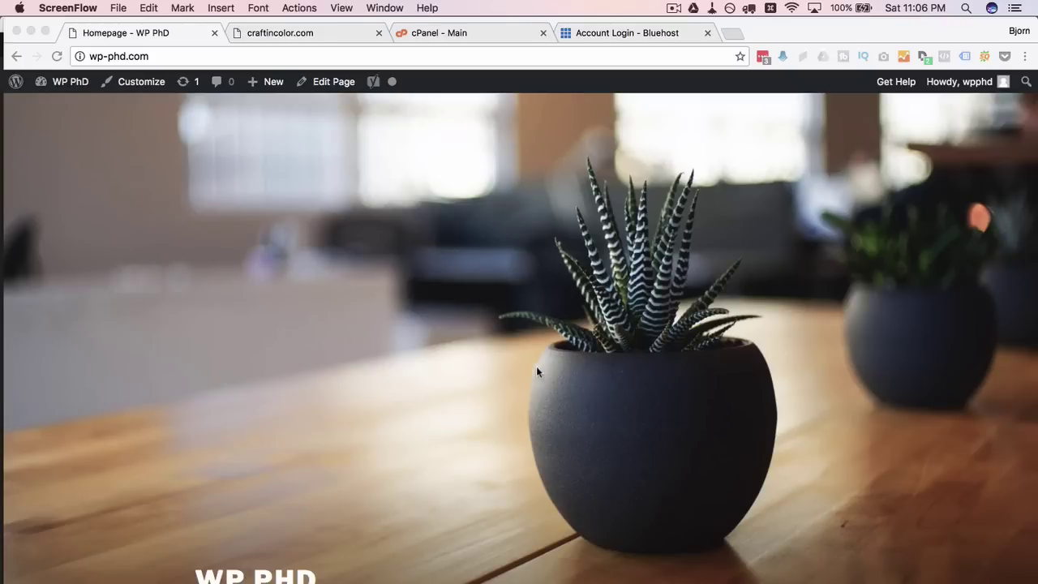
Step: Look over the WP PhD homepage from its header down to the footer
scroll(231, 386, down, 5)
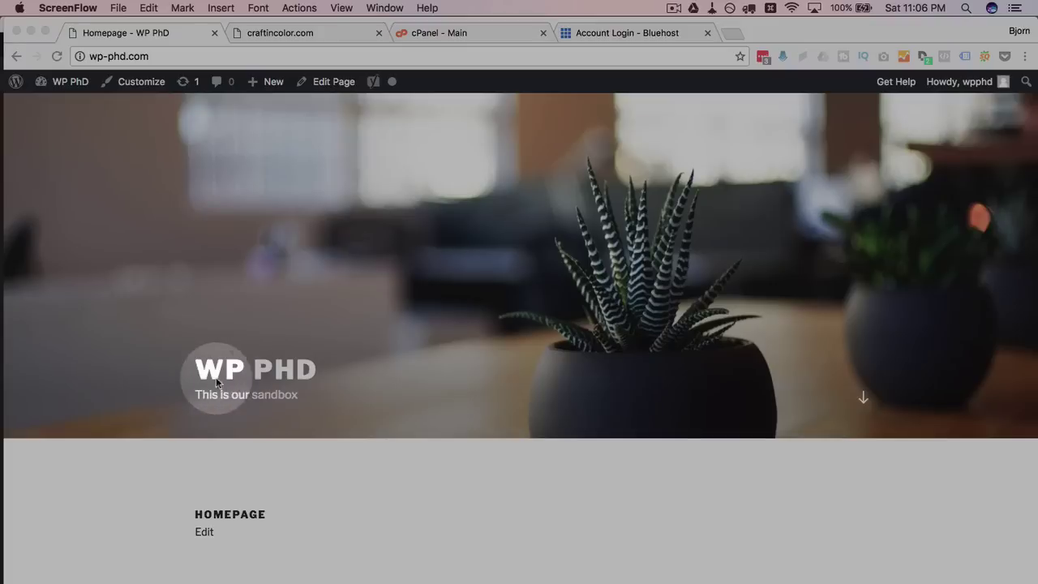
click(244, 375)
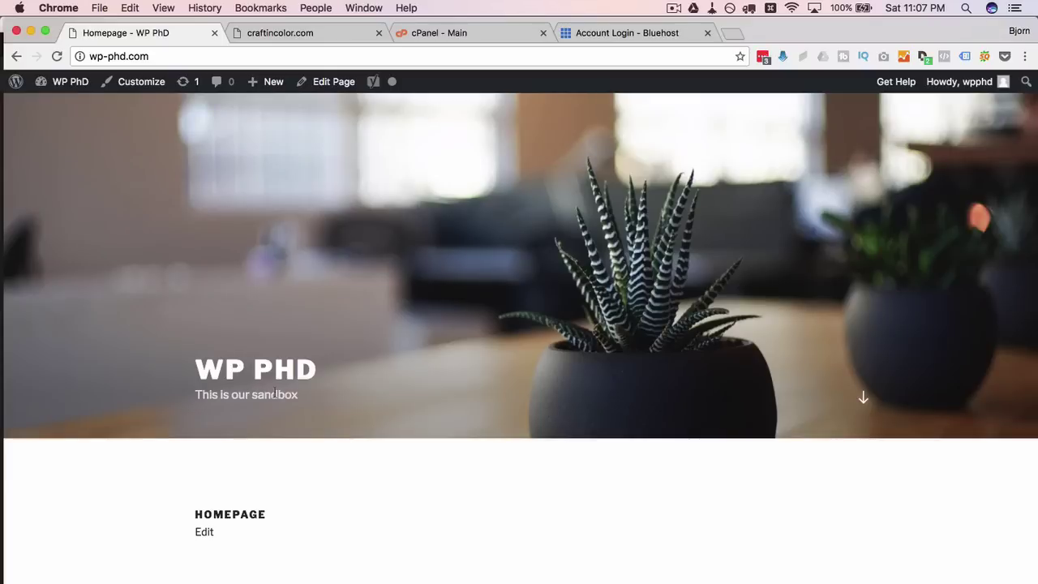
scroll(273, 394, down, 5)
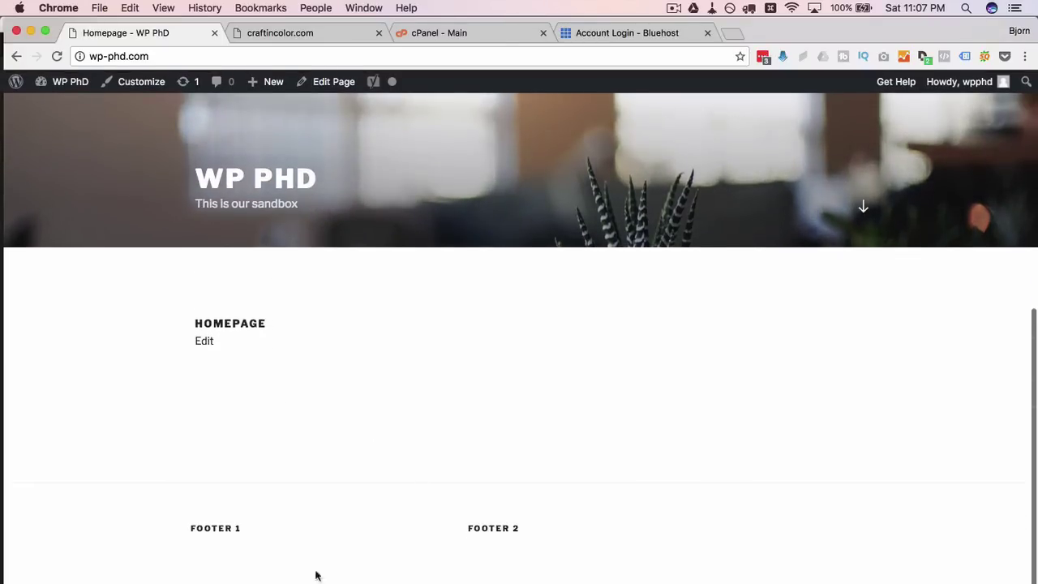
scroll(487, 371, up, 5)
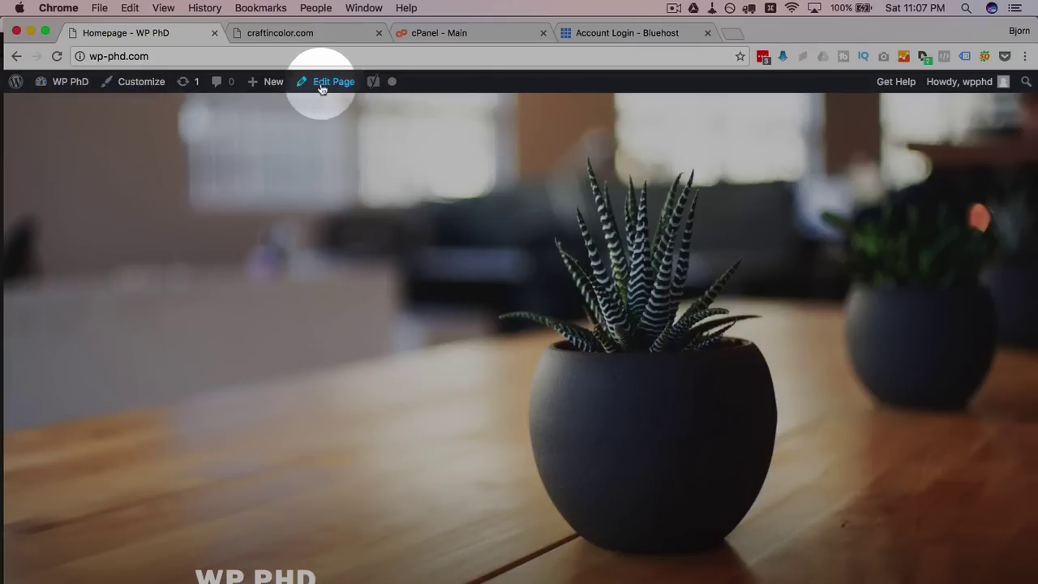
Step: Go to the WordPress dashboard's list of pages and view the published HTML Table page
click(69, 107)
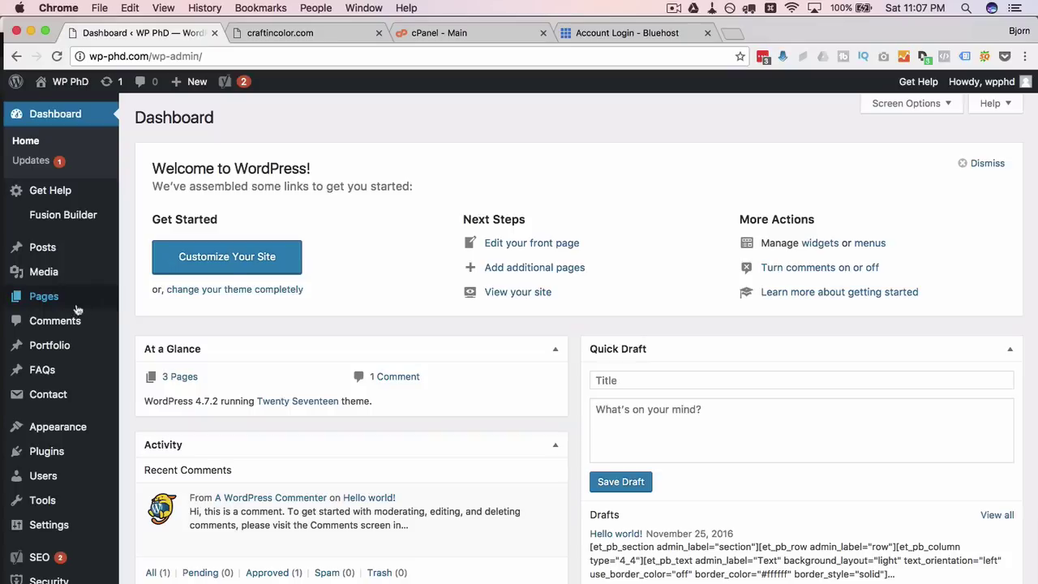
mouse_move(55, 305)
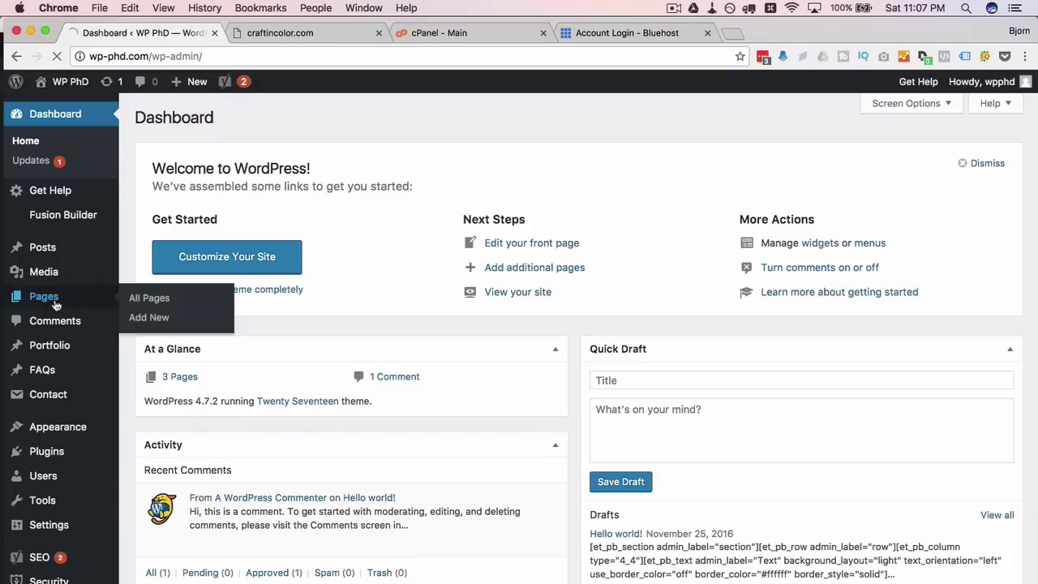
click(55, 303)
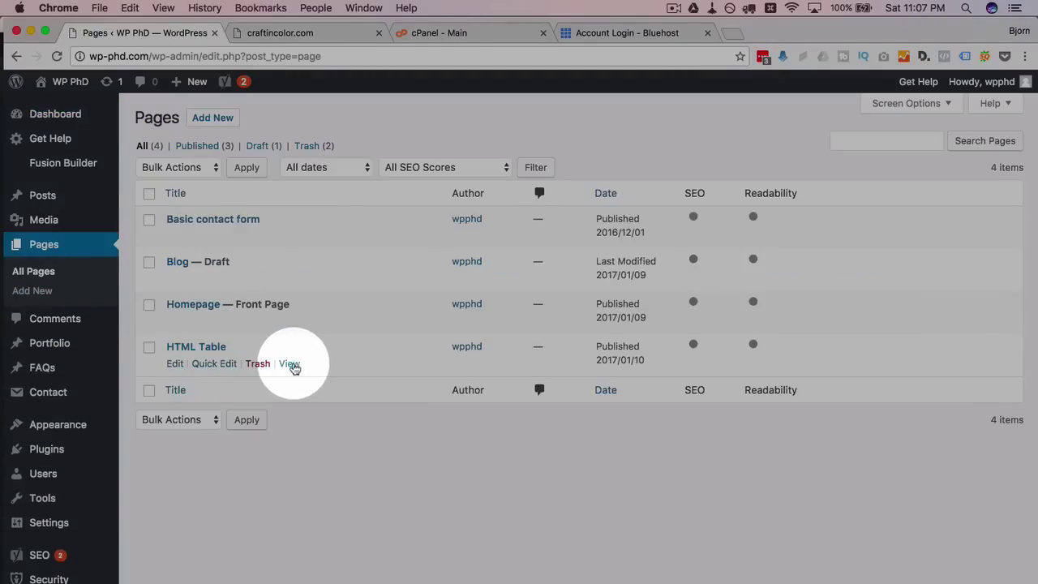
click(290, 363)
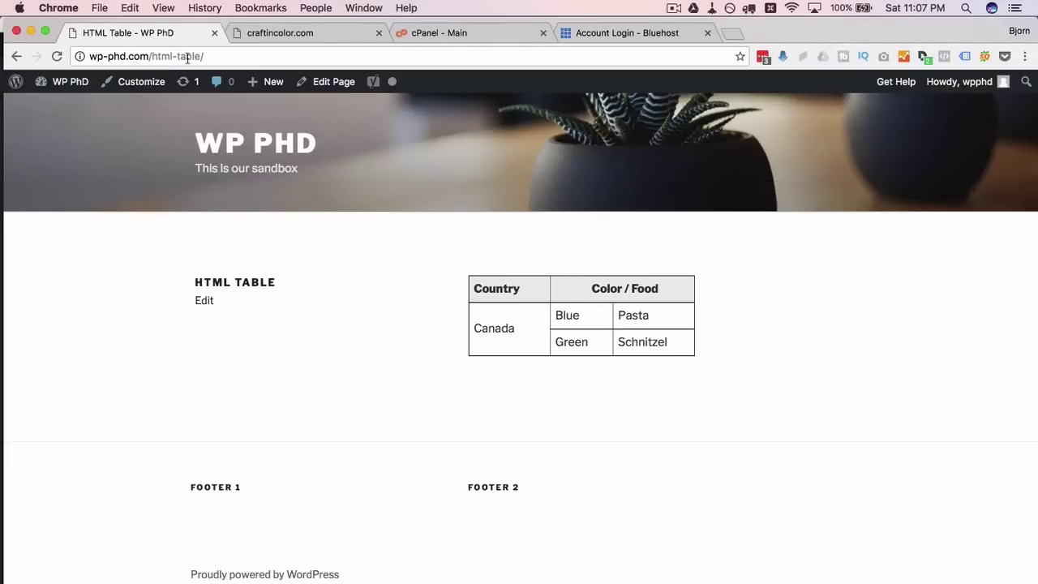
Step: Examine the page's web address, highlighting the html-table slug and the wp-phd.com domain
drag(152, 57, 222, 57)
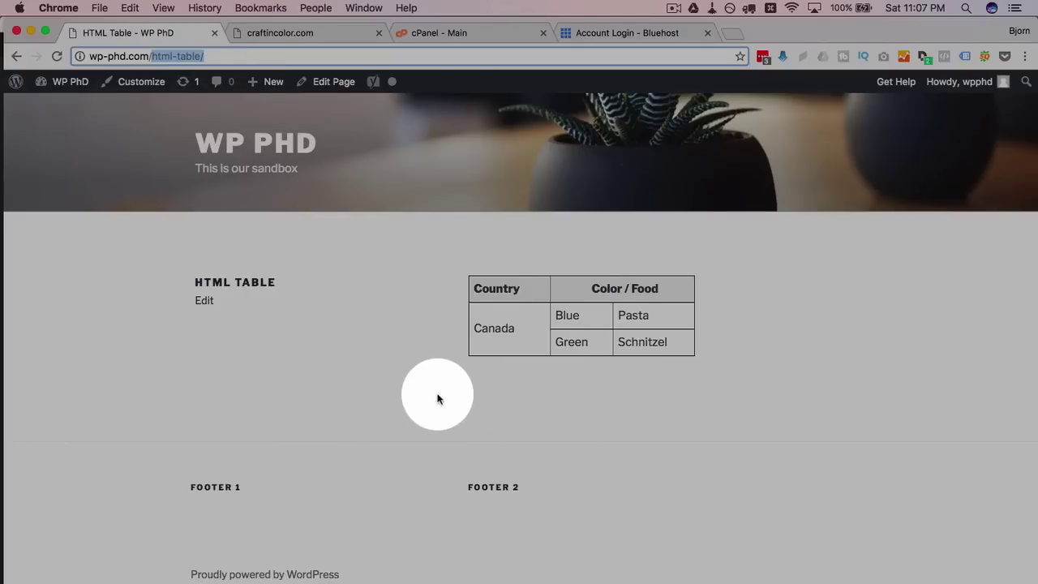
click(385, 352)
click(207, 56)
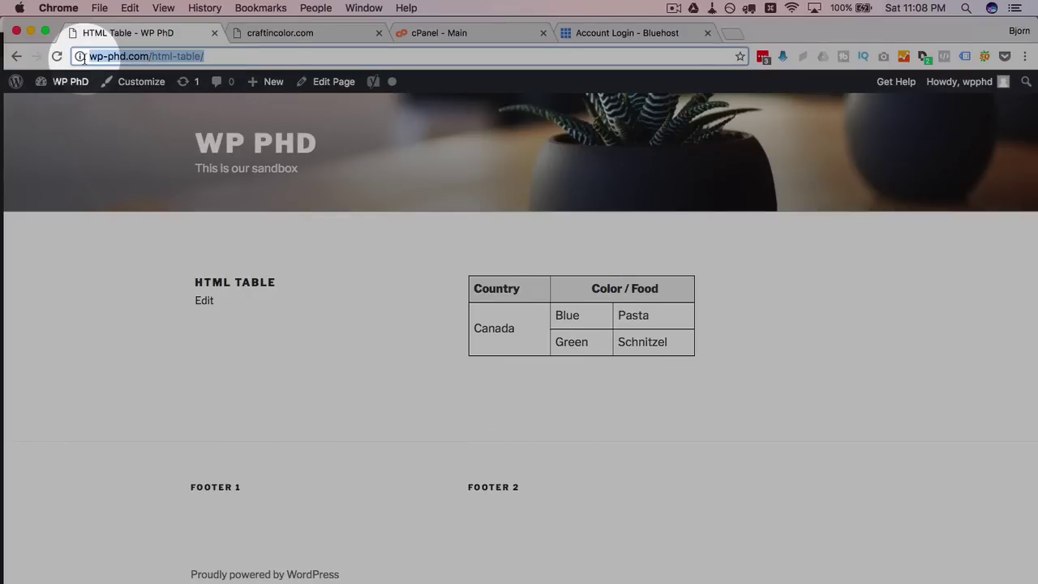
click(142, 56)
drag(143, 55, 81, 56)
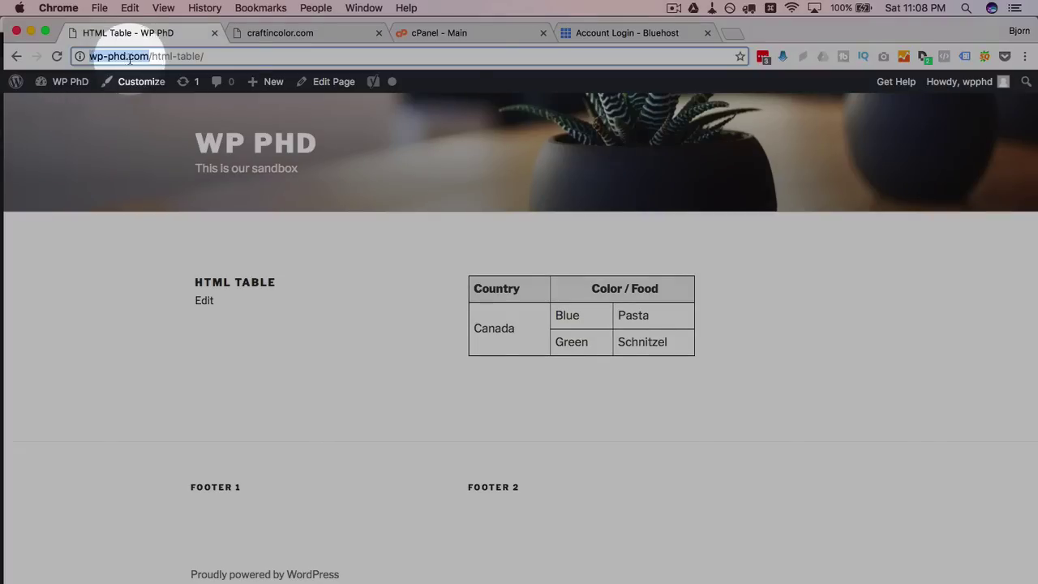
Step: Open the File Manager from cPanel and enter the public_html folder
click(504, 39)
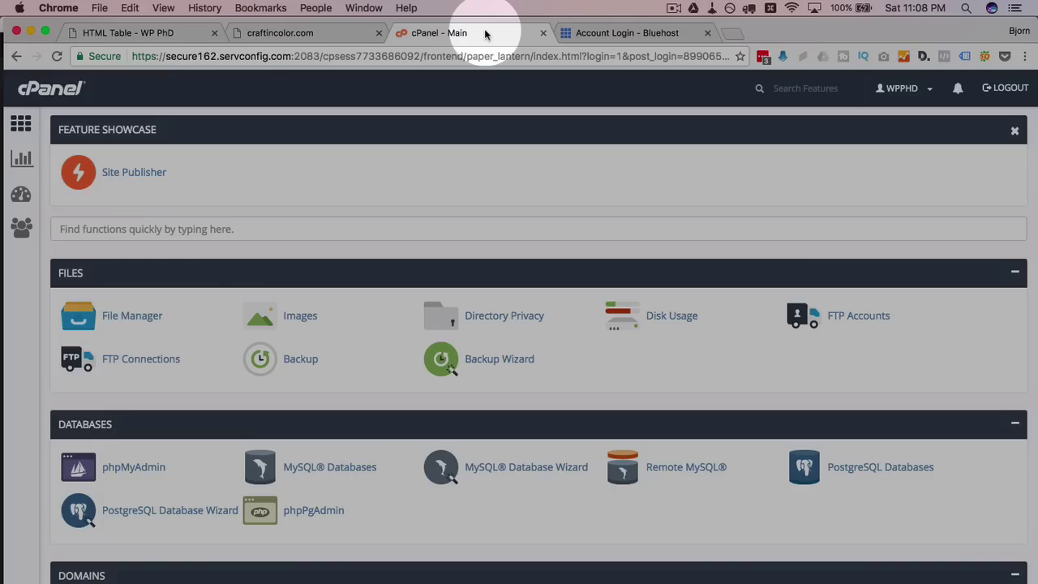
click(138, 318)
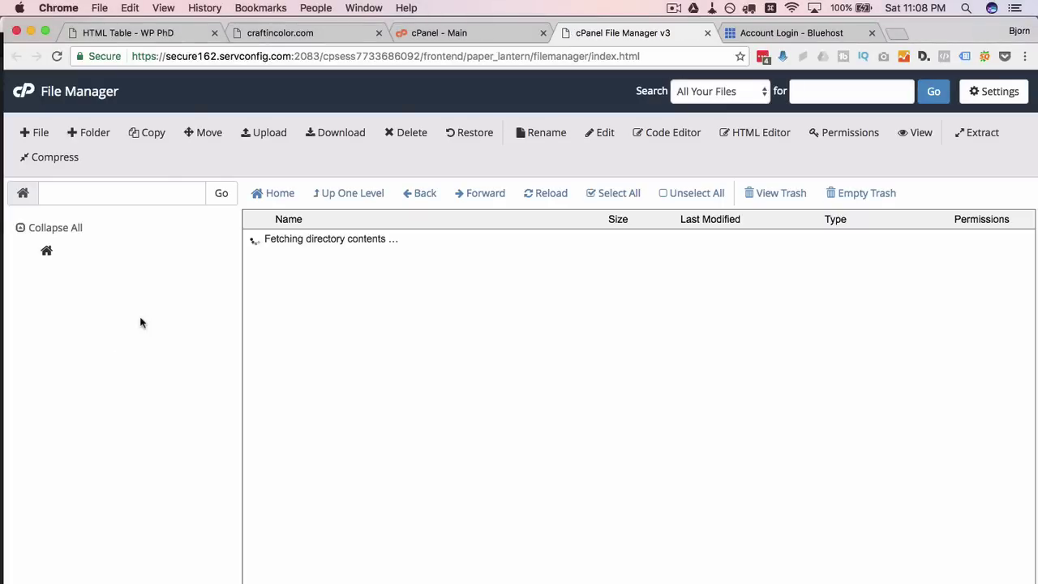
double_click(342, 319)
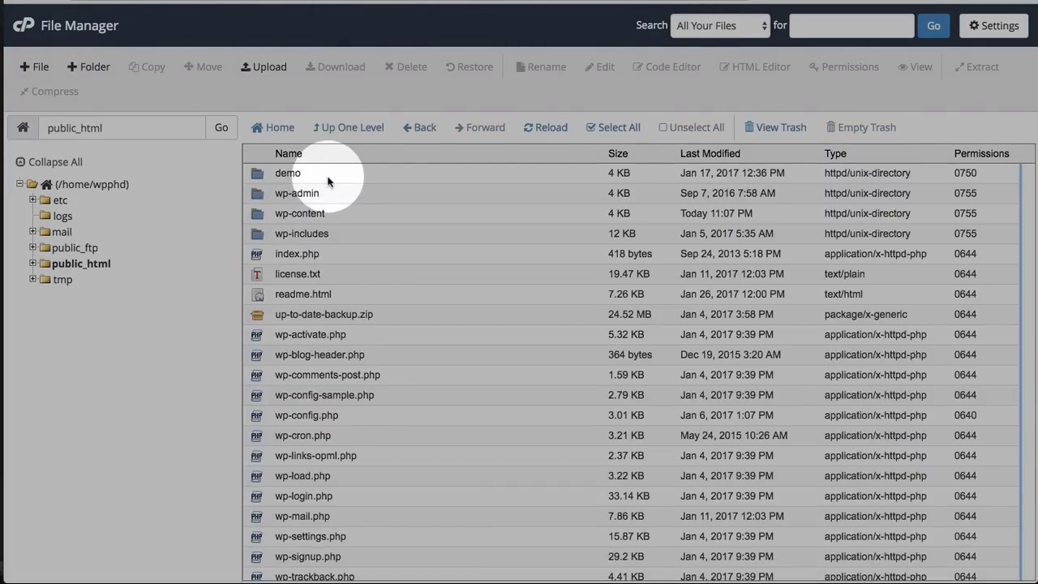
Step: Select all files and folders in public_html except up-to-date-backup.zip
click(328, 244)
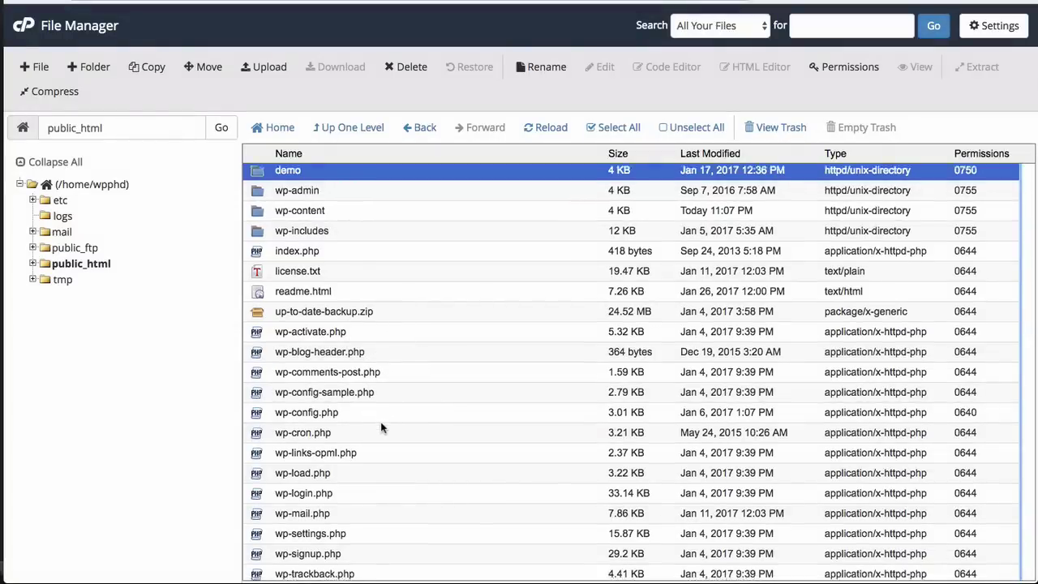
scroll(381, 454, down, 2)
shift+click(367, 573)
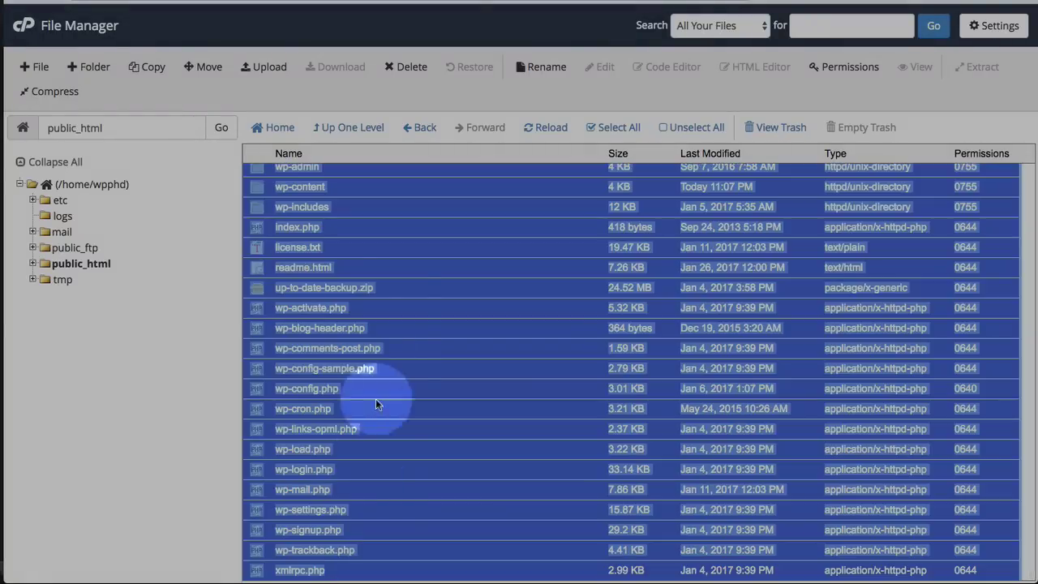
ctrl+click(393, 292)
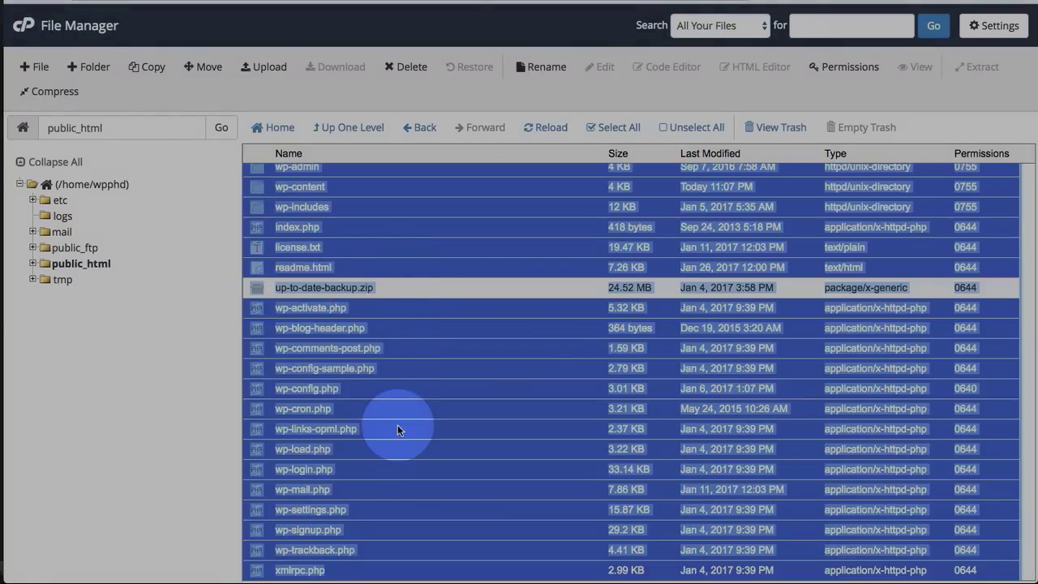
scroll(397, 424, up, 2)
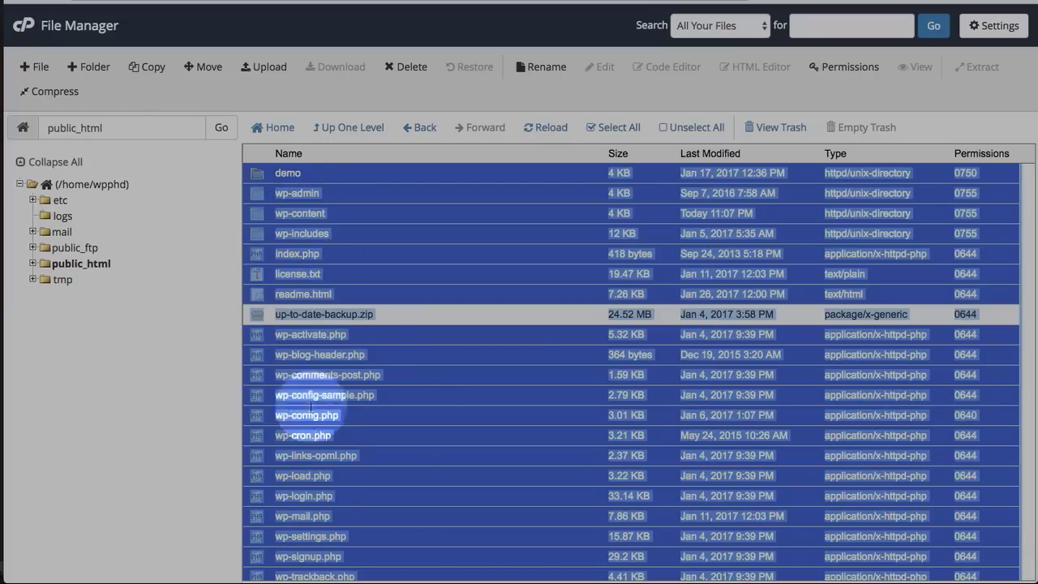
Step: Compress the selected files into a Zip Archive named /public_html/backup-for-transfer.zip
click(55, 91)
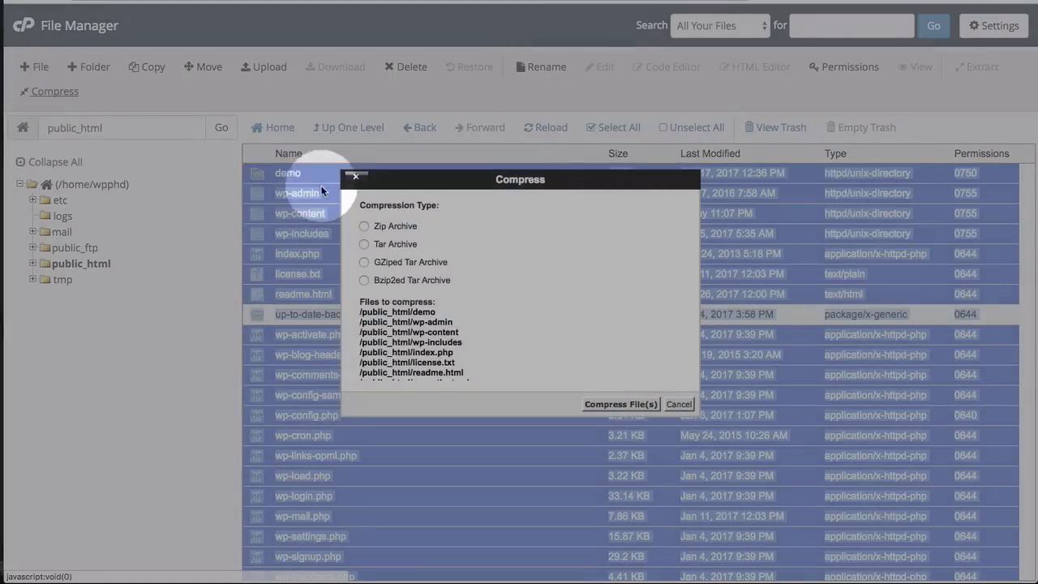
click(364, 226)
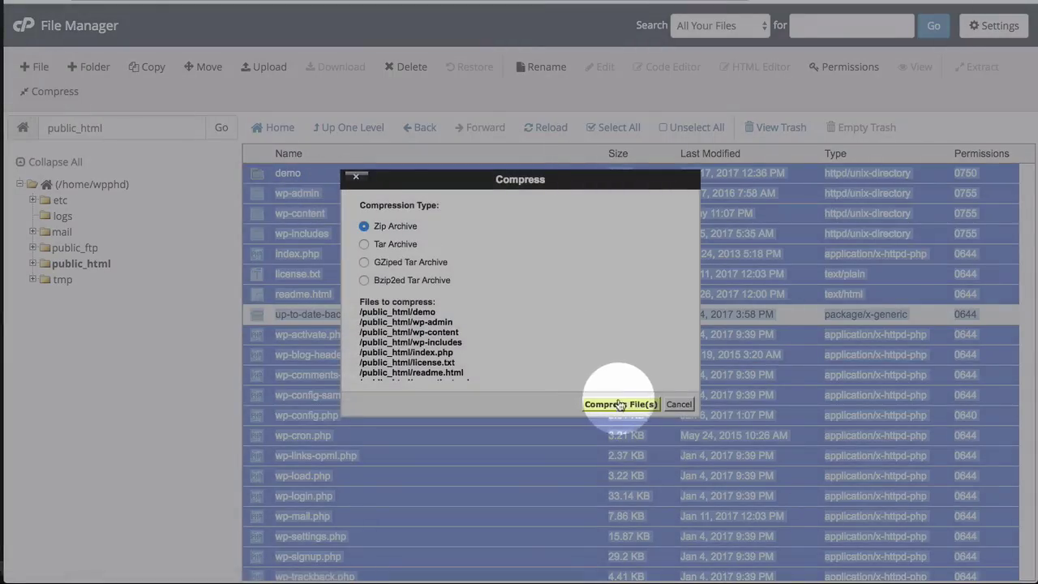
scroll(618, 383, down, 3)
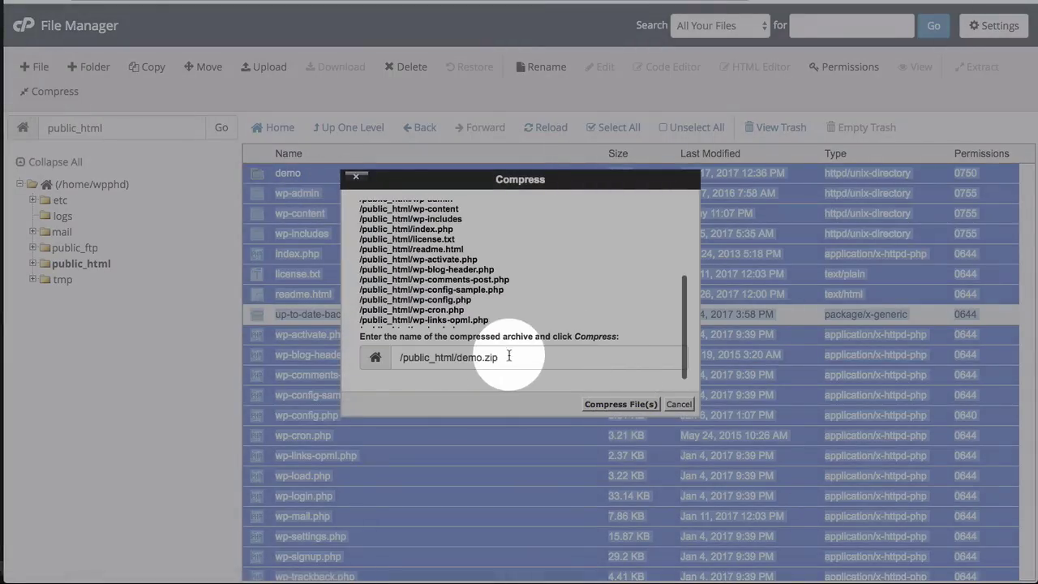
double_click(460, 356)
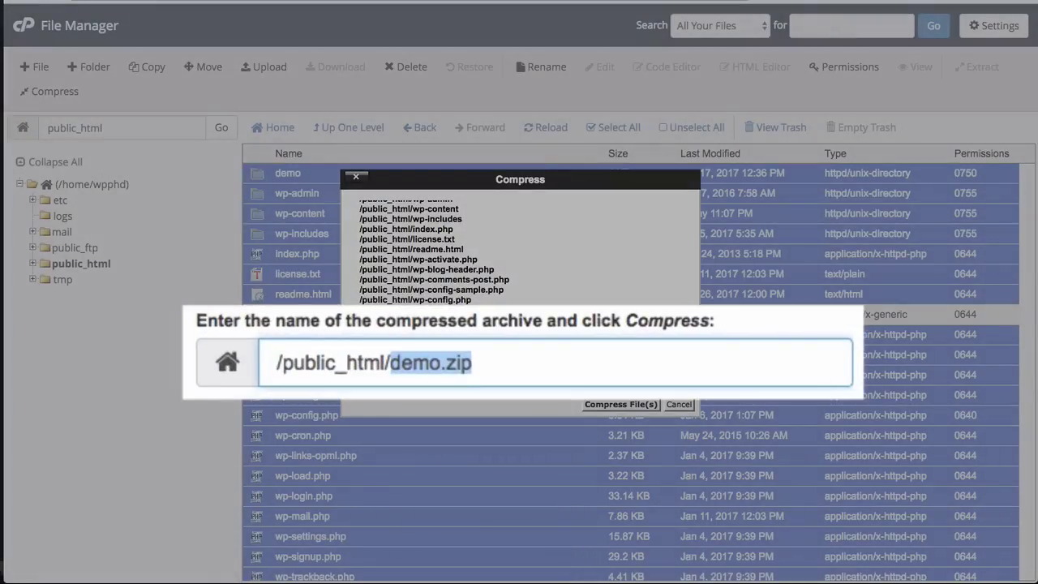
text(backup-fo)
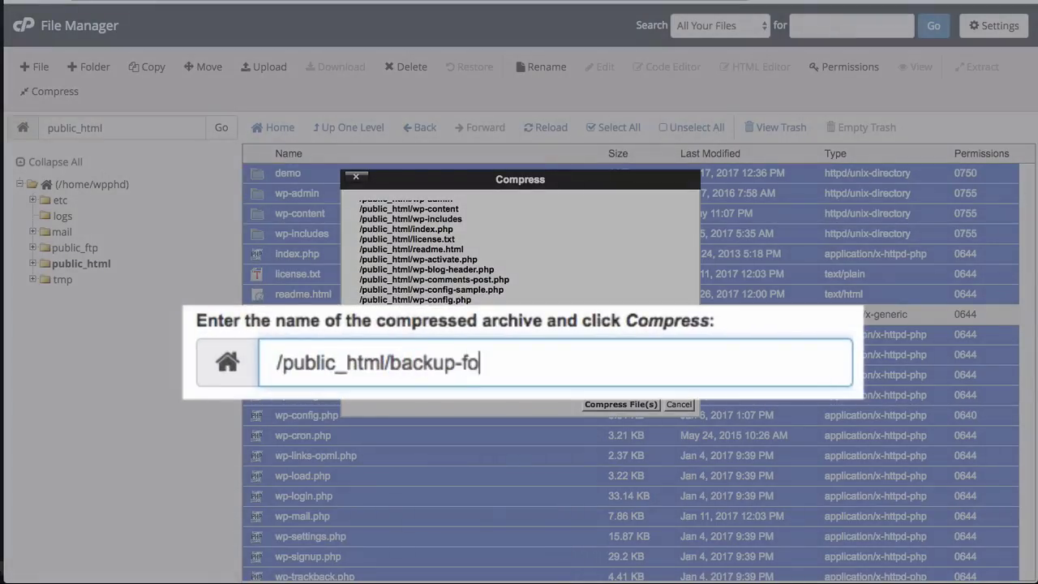
text(r-transfer)
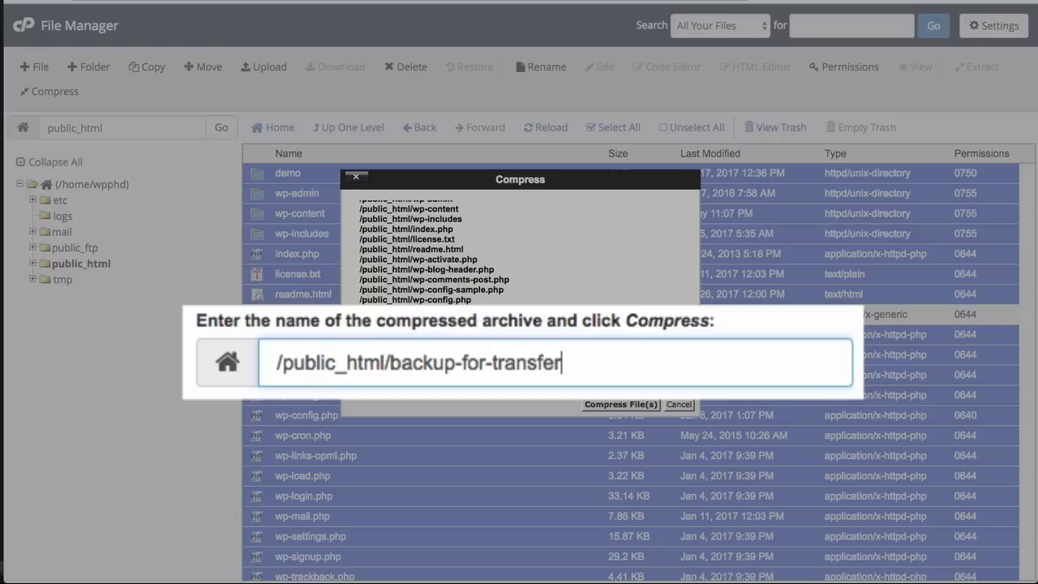
text(.zip)
scroll(567, 323, up, 5)
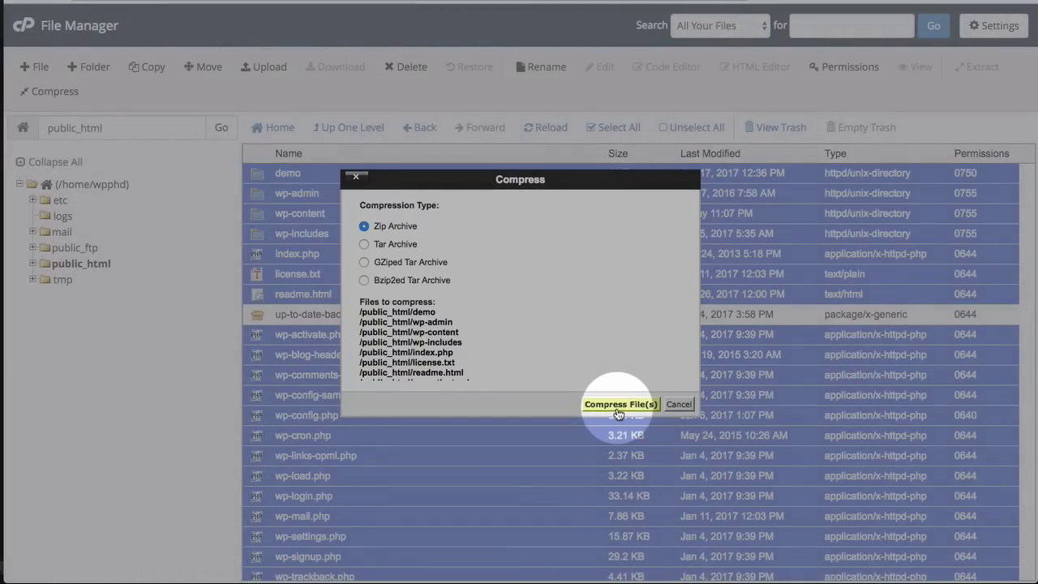
click(619, 405)
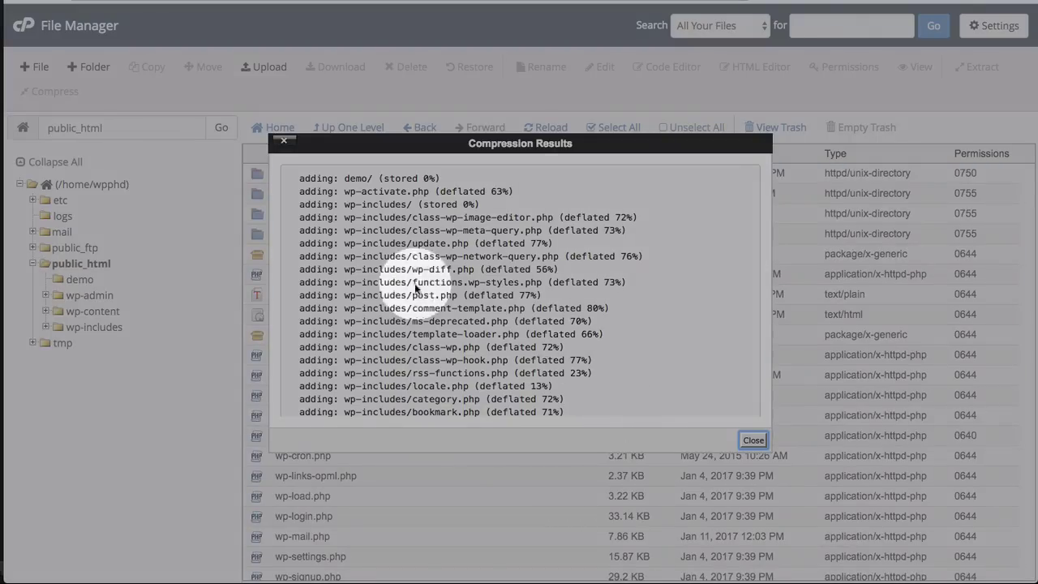
Step: Review and close the compression results, and download backup-for-transfer.zip
scroll(607, 410, down, 2)
scroll(607, 410, down, 15)
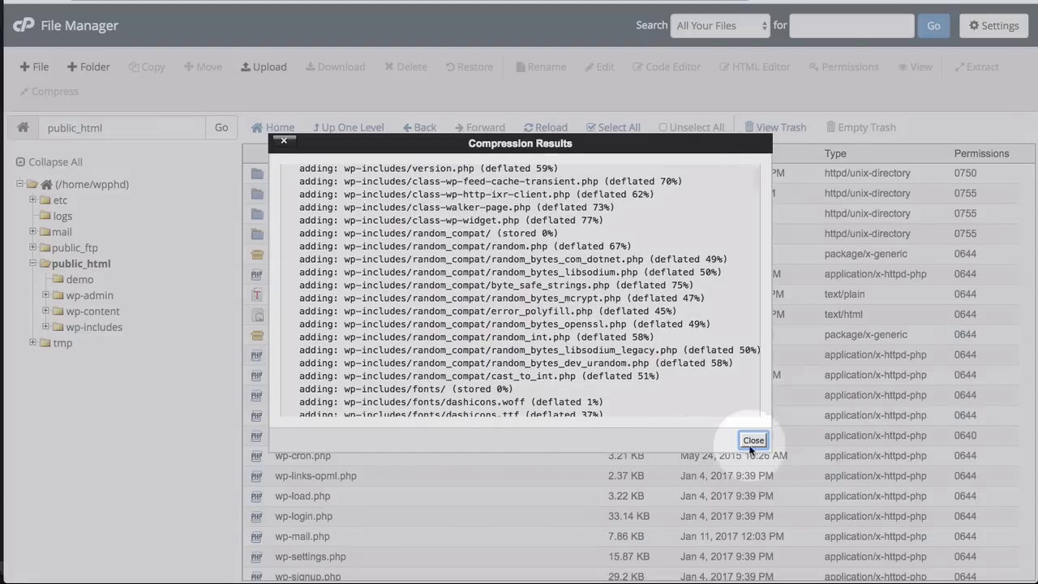
click(751, 443)
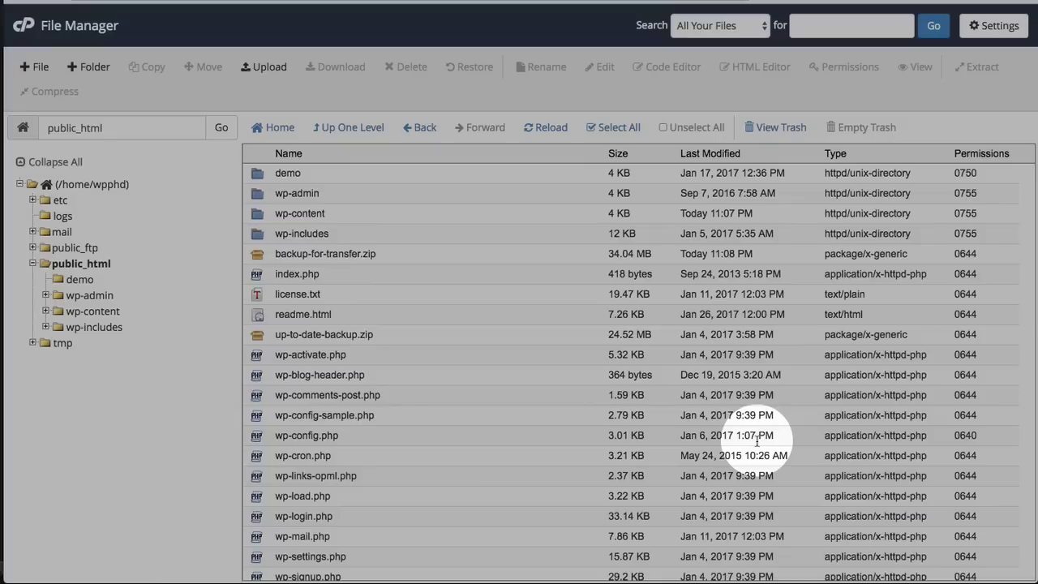
click(381, 253)
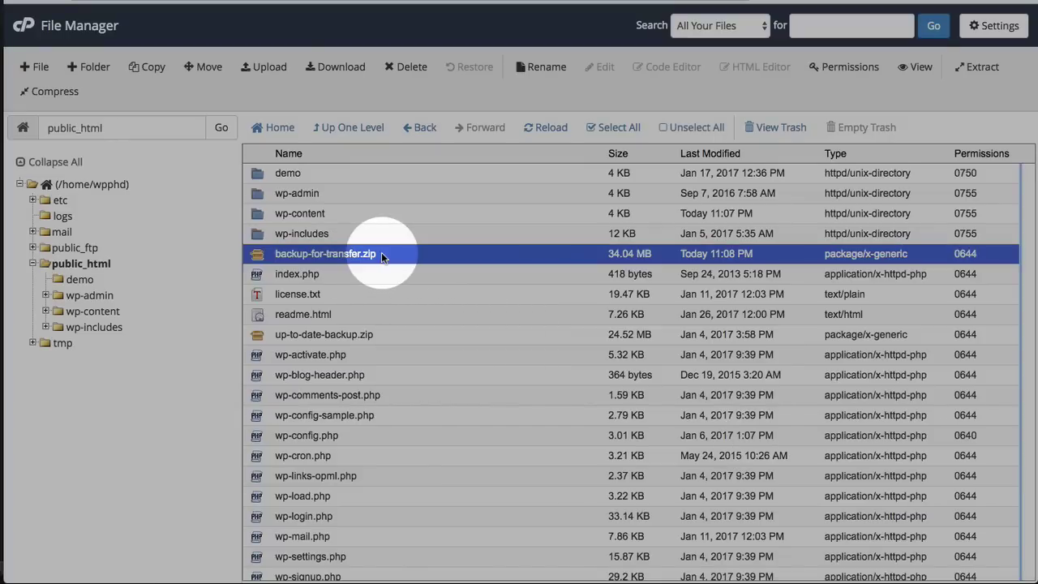
click(341, 69)
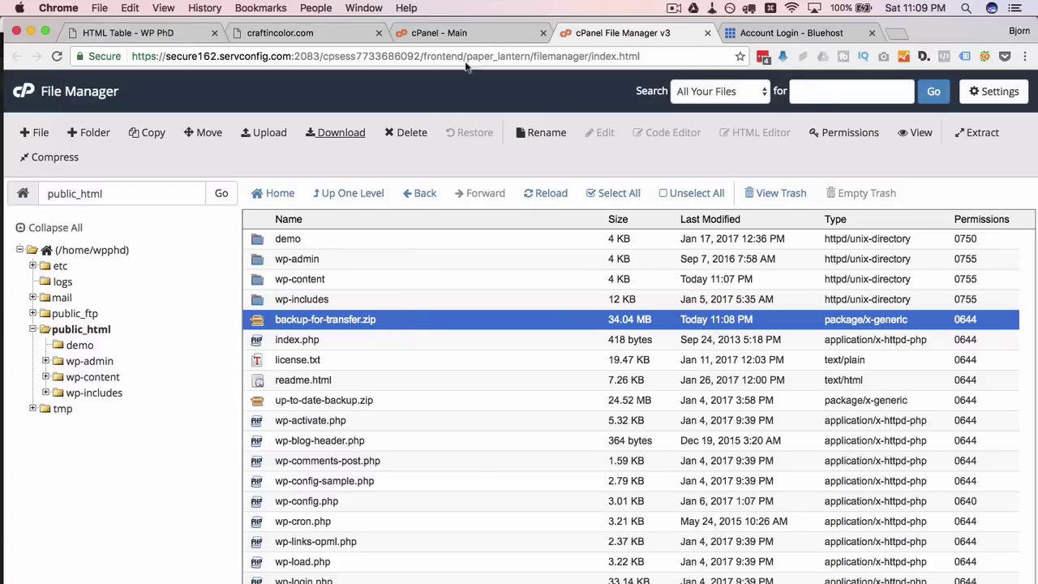
Step: Return to the cPanel main page and open phpMyAdmin from its database tools
click(472, 31)
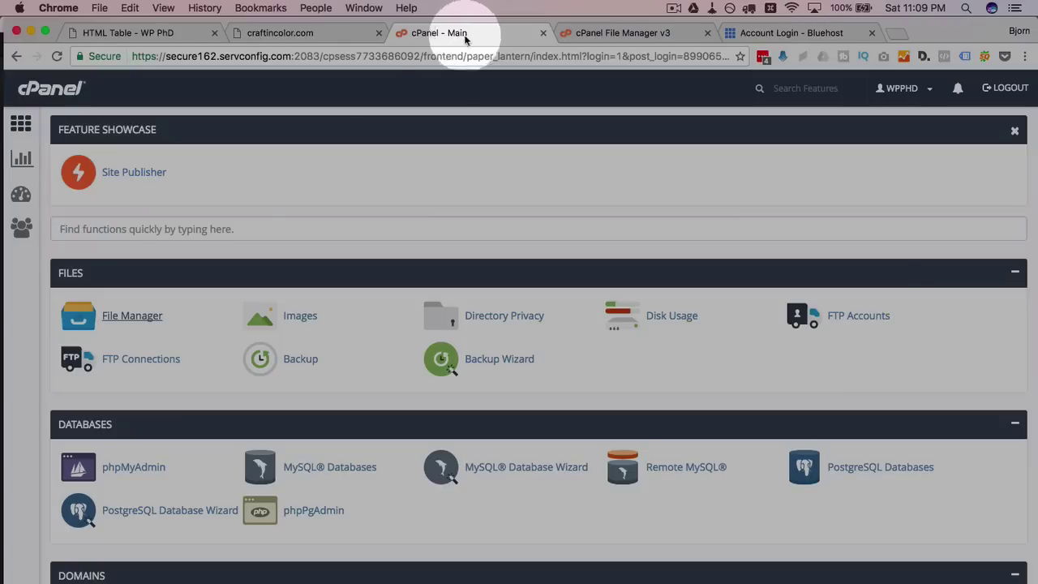
scroll(393, 389, down, 3)
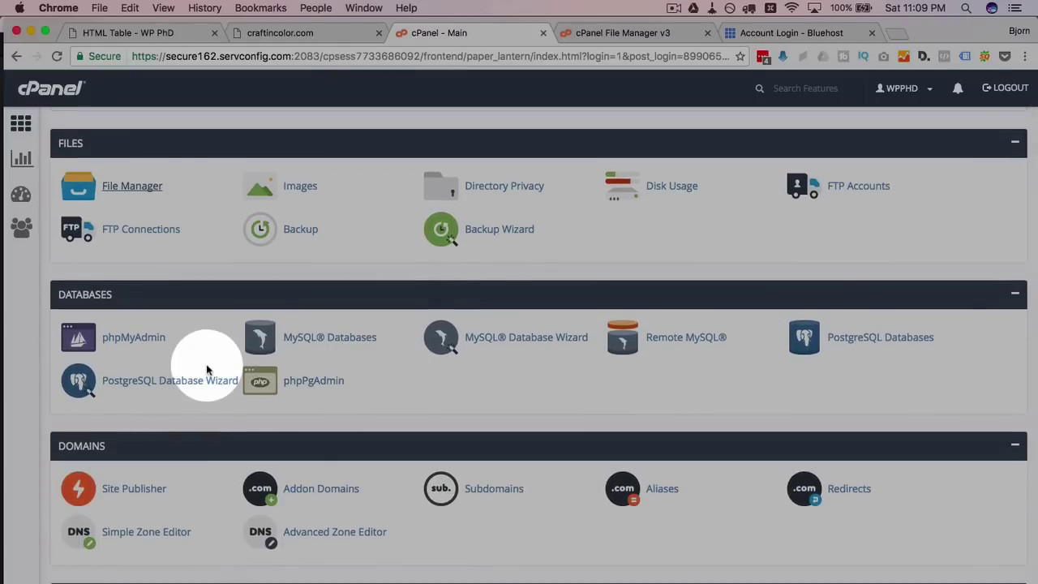
click(134, 339)
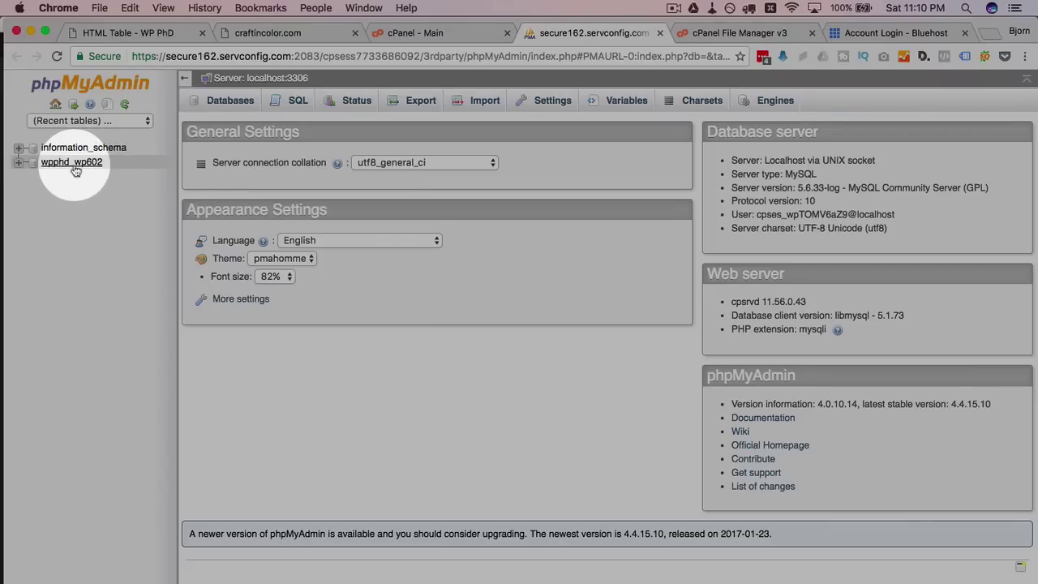
Step: Return to the cPanel File Manager and open wp-config.php from public_html in the text editor
click(732, 33)
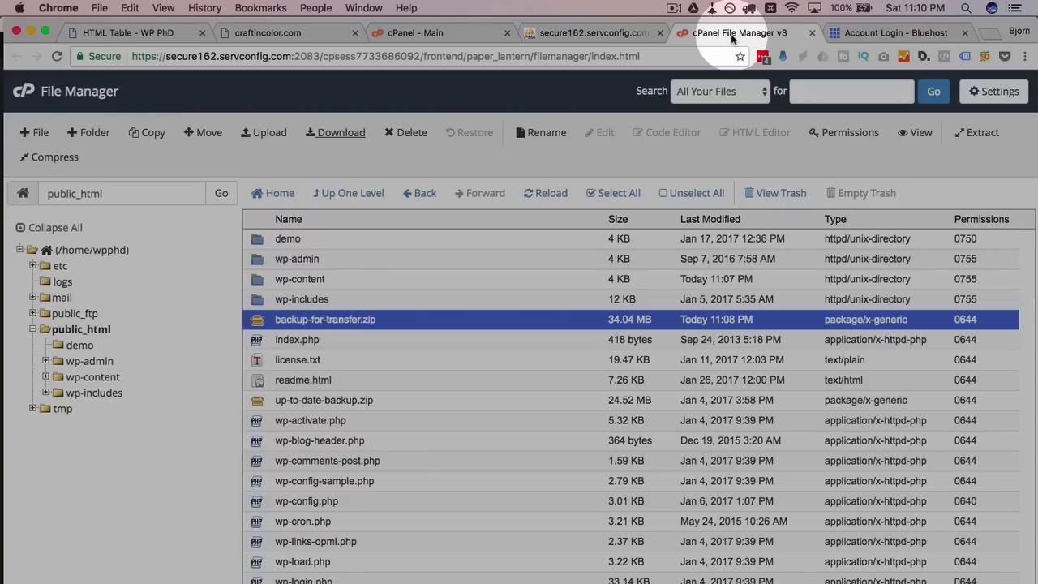
scroll(284, 390, down, 3)
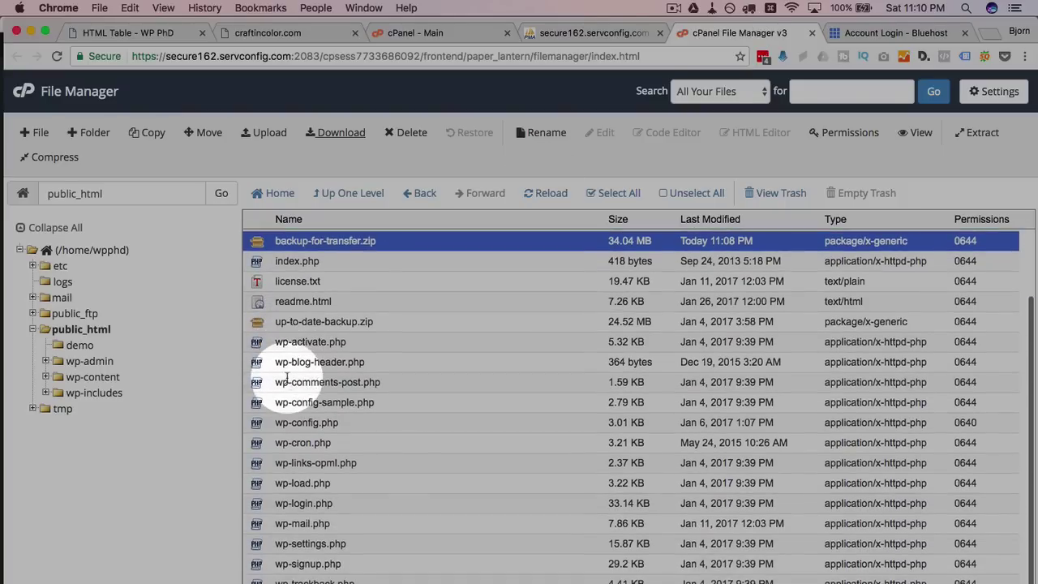
click(302, 423)
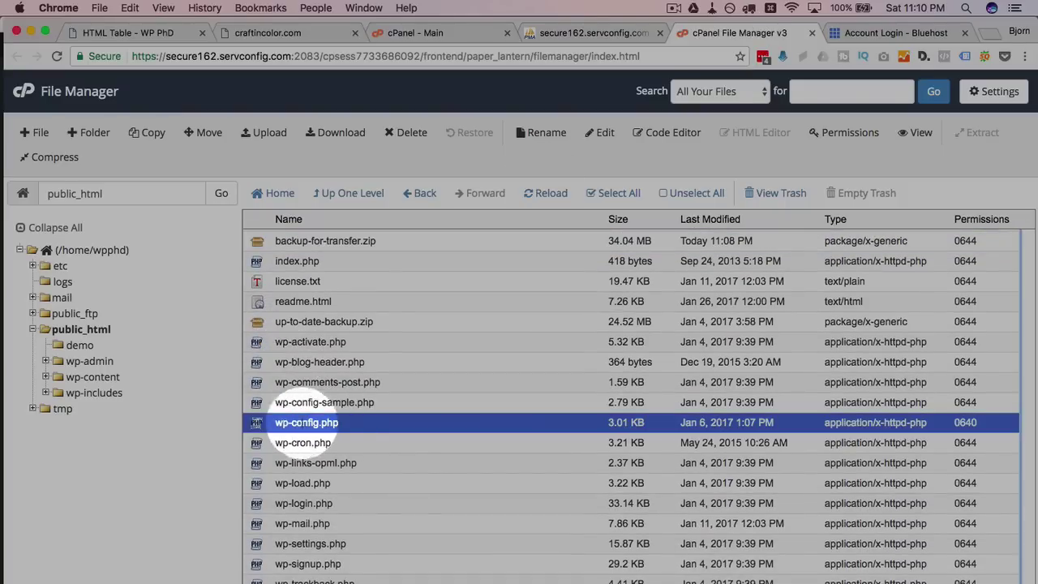
click(603, 134)
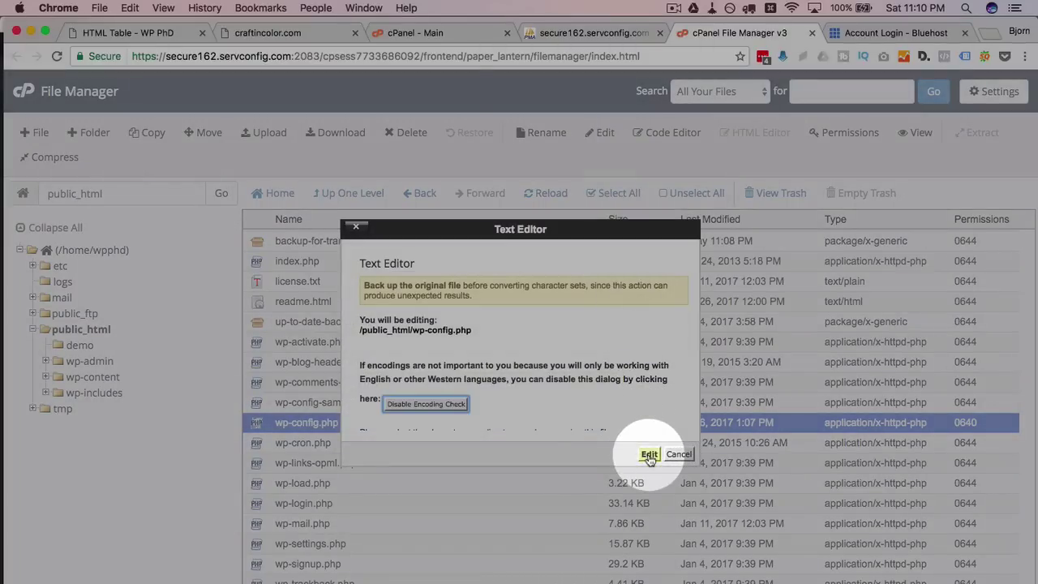
click(649, 455)
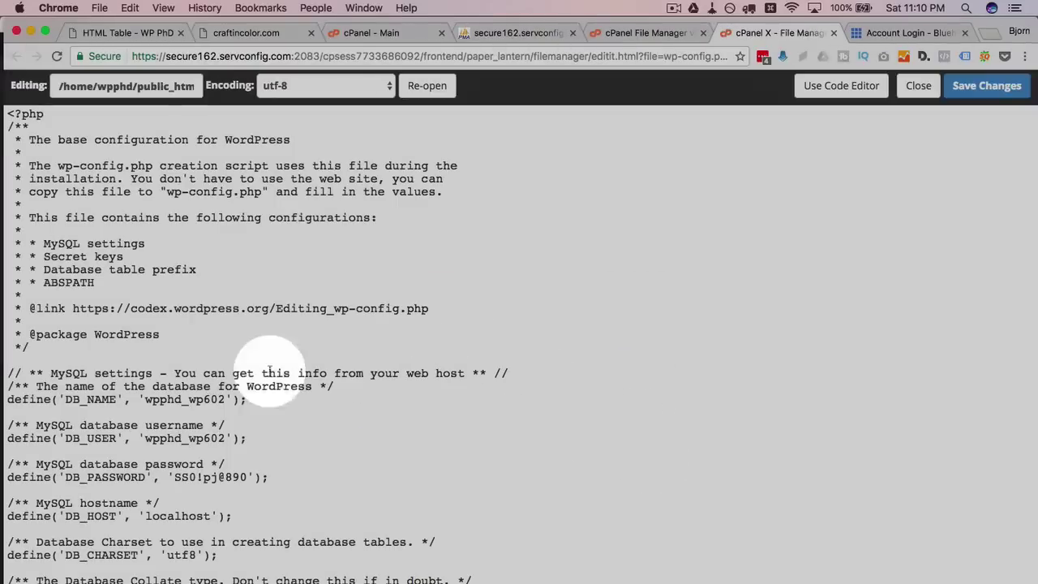
Step: Look up the WordPress database name in the MySQL settings of wp-config.php and select the DB_NAME value
scroll(190, 390, down, 1)
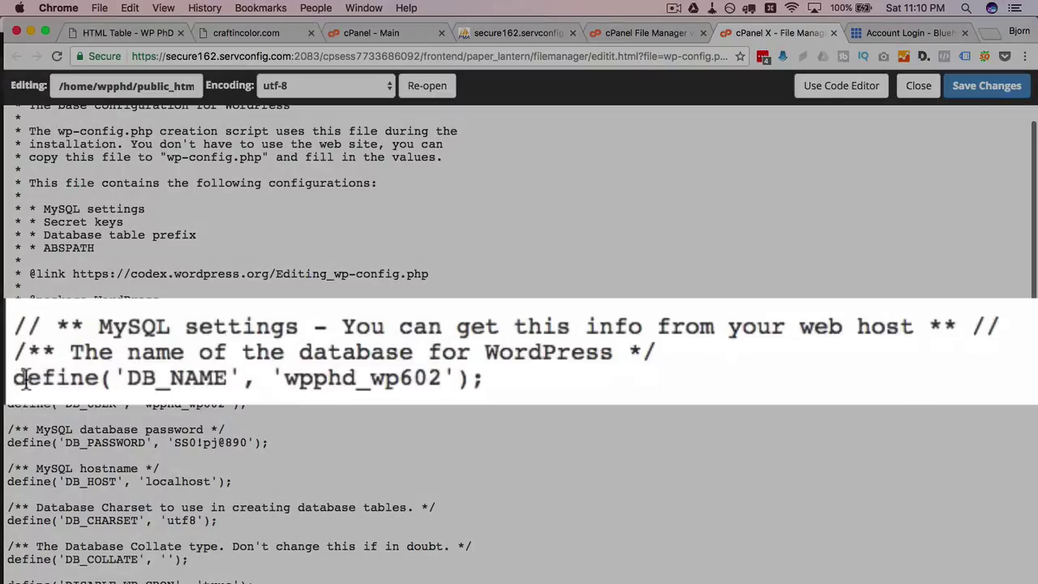
drag(8, 365, 248, 365)
click(442, 378)
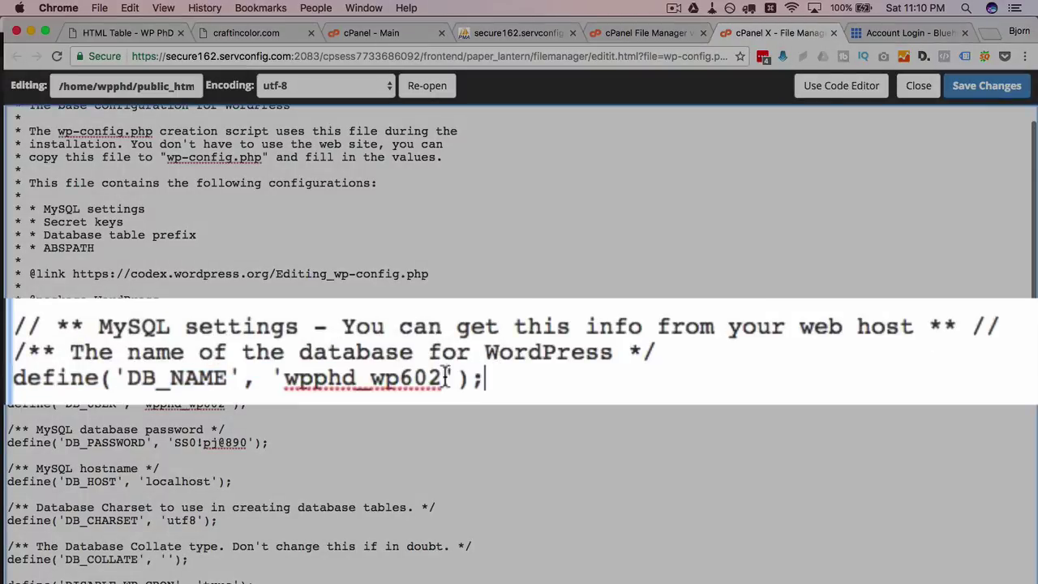
drag(442, 378, 283, 381)
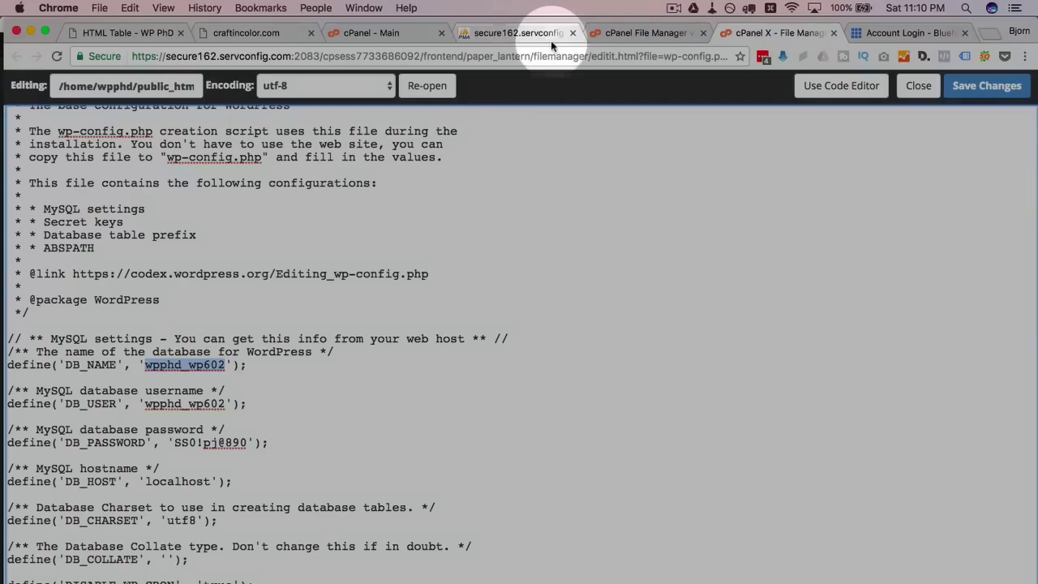
Step: Return to phpMyAdmin and export the wpphd_wp602 database with the Quick method in SQL format
click(550, 39)
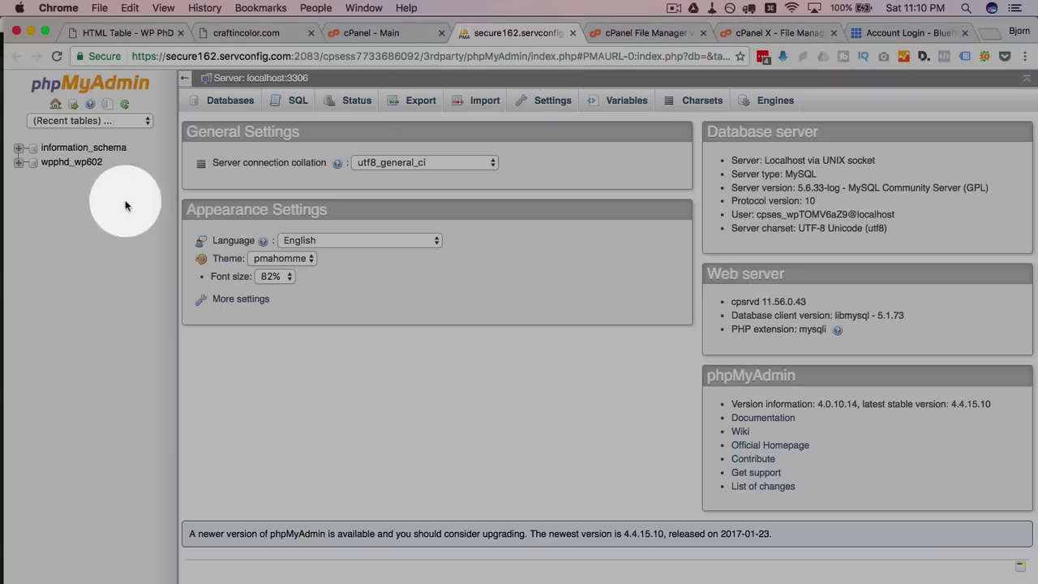
click(19, 165)
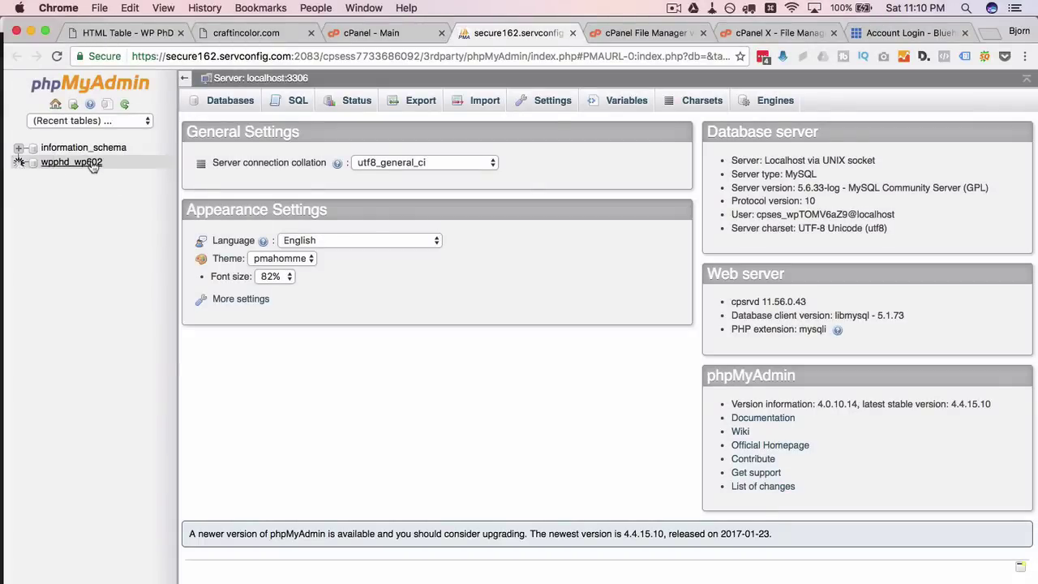
click(92, 166)
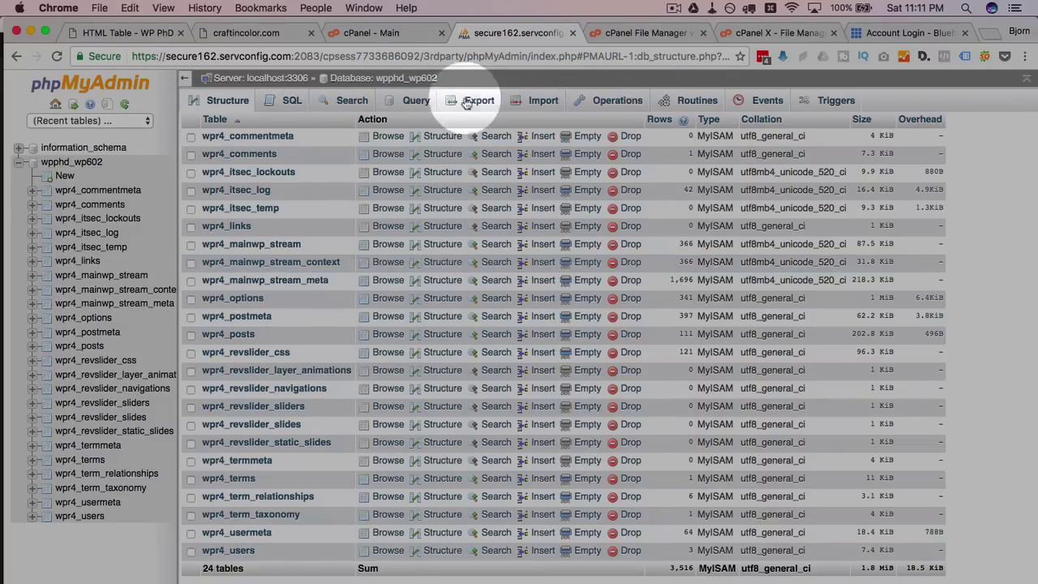
click(478, 102)
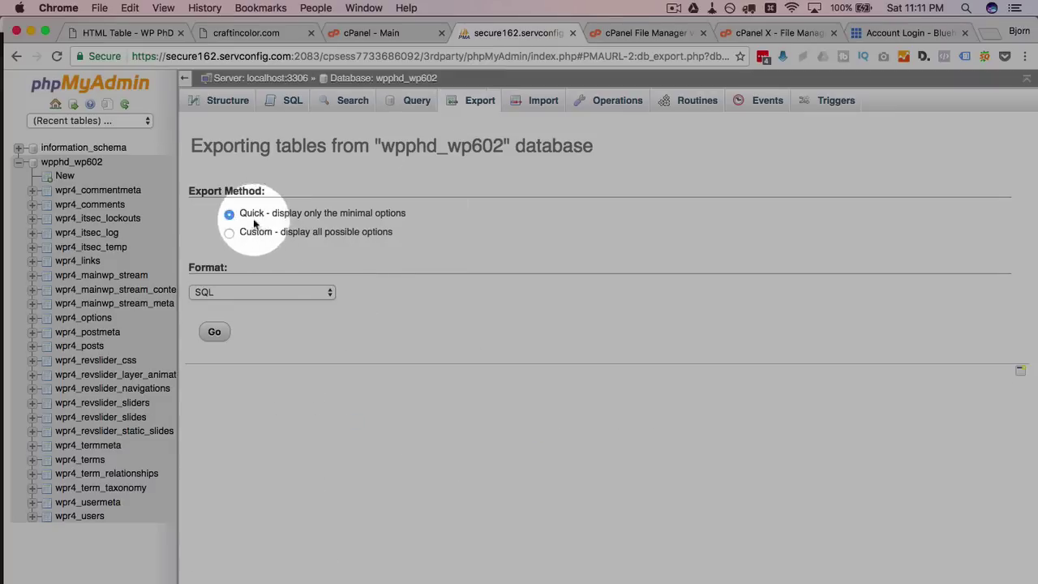
click(215, 332)
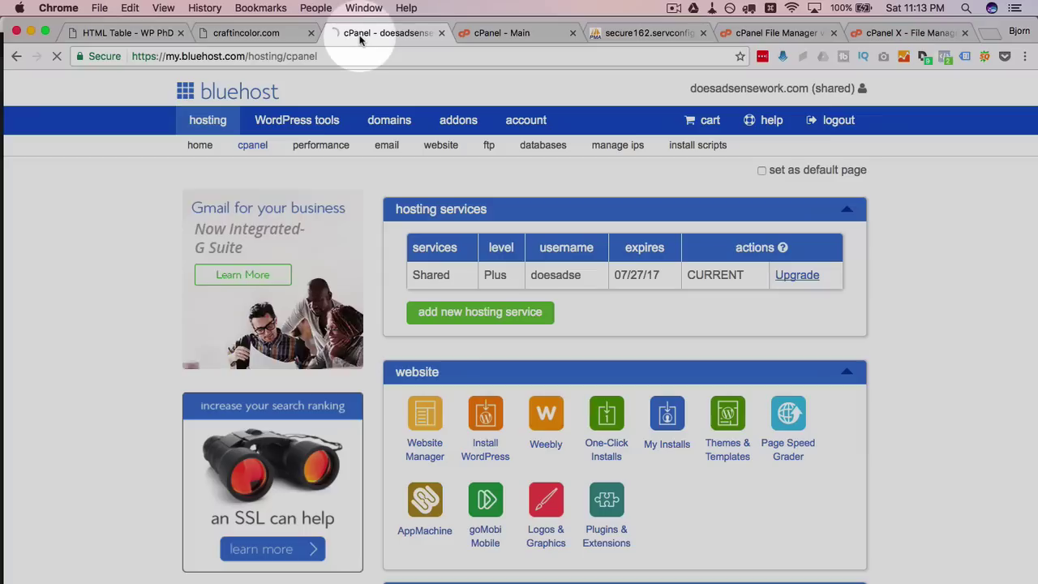
Step: Open the File Manager from the files section of the Bluehost cPanel
scroll(371, 232, down, 5)
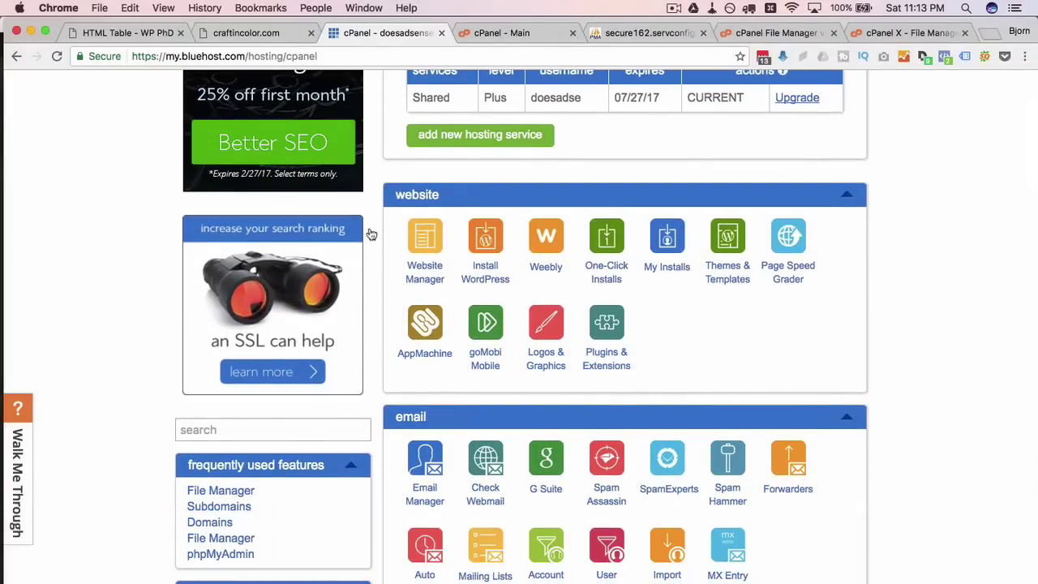
scroll(371, 234, down, 4)
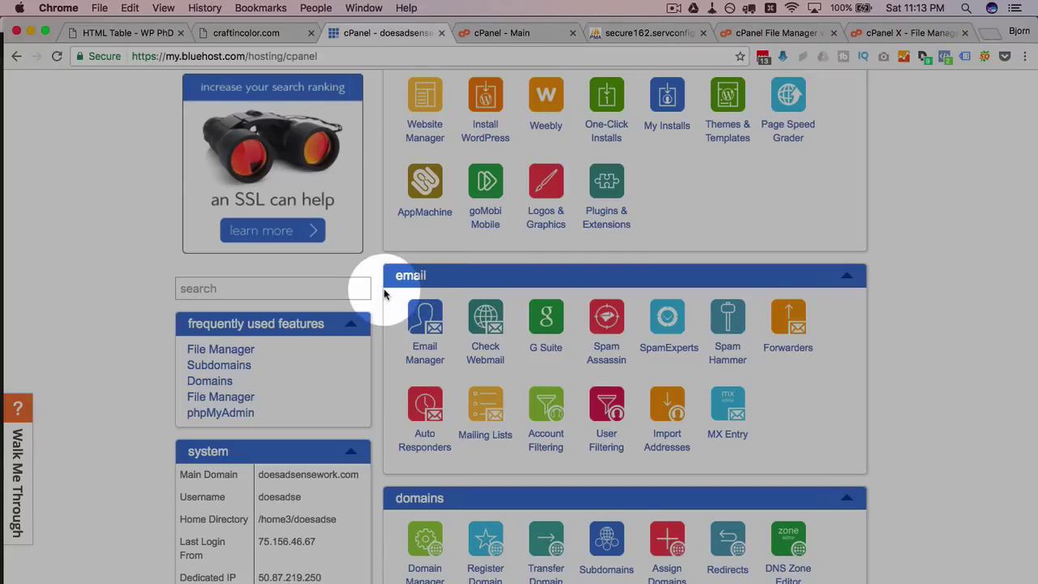
scroll(384, 295, down, 8)
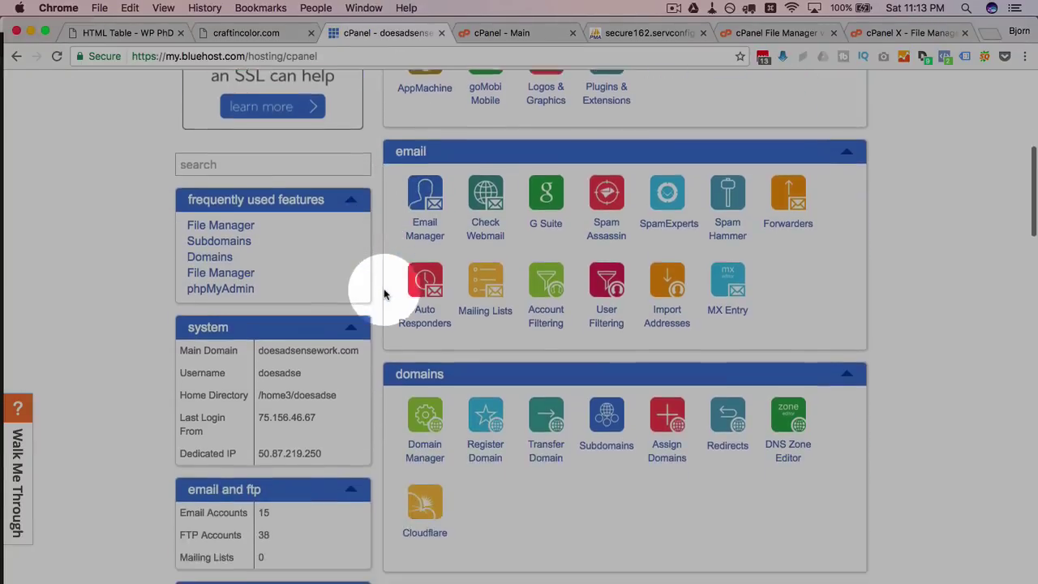
scroll(384, 295, down, 5)
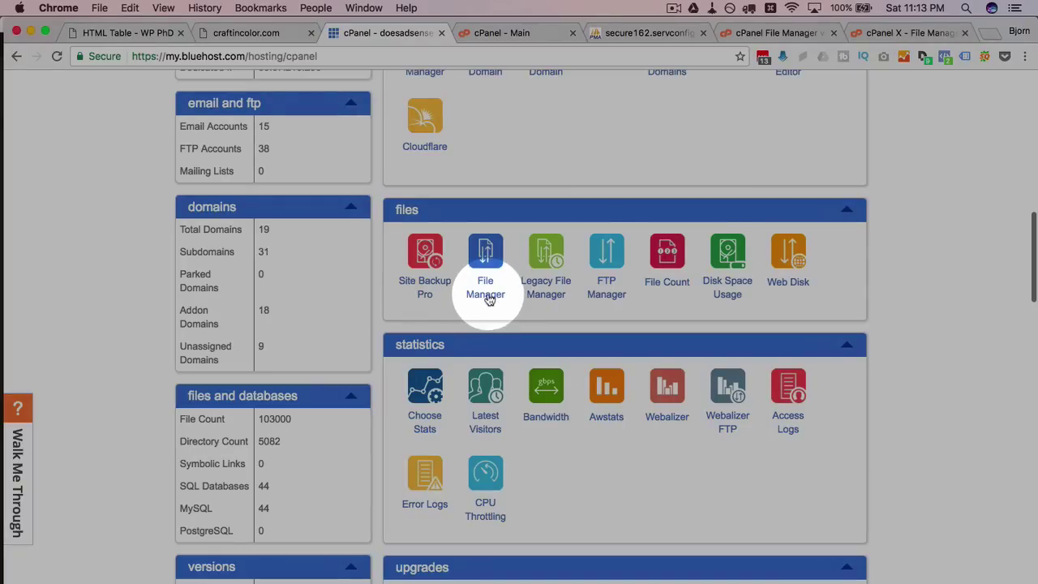
click(488, 297)
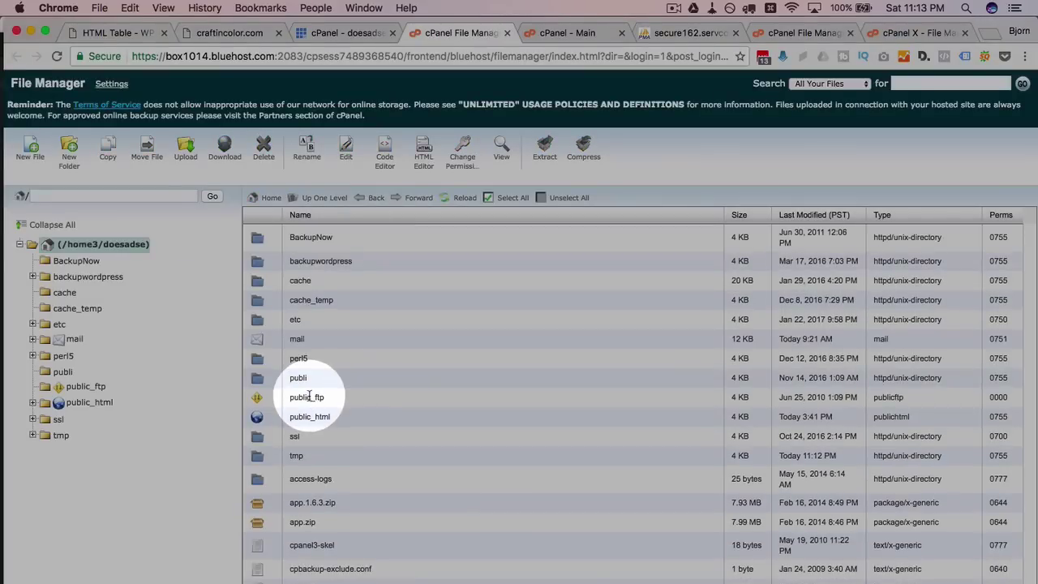
Step: Open the craftincolor folder inside public_html on the Bluehost account
double_click(369, 422)
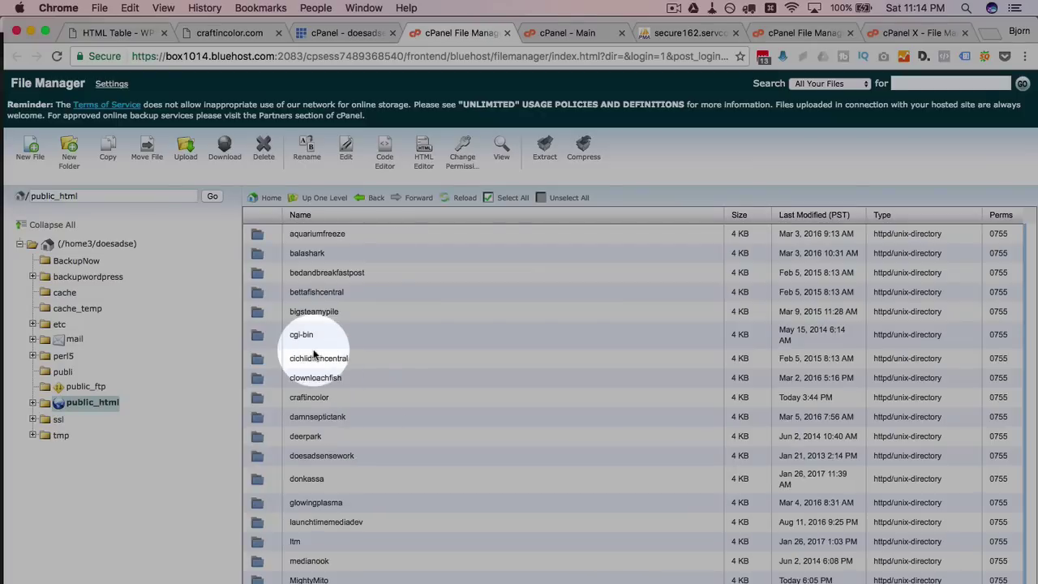
scroll(324, 349, down, 3)
scroll(317, 341, down, 1)
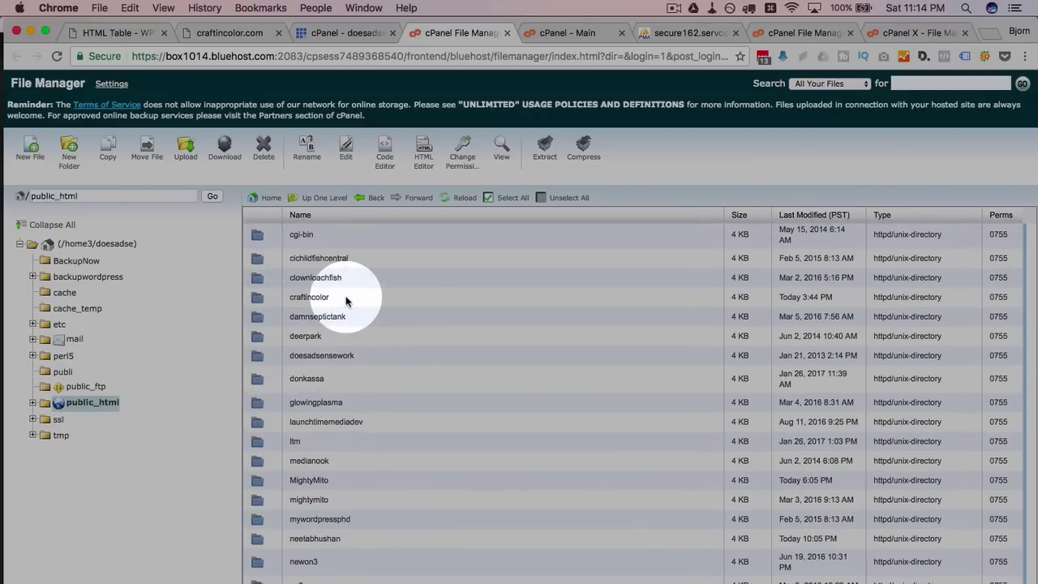
double_click(344, 300)
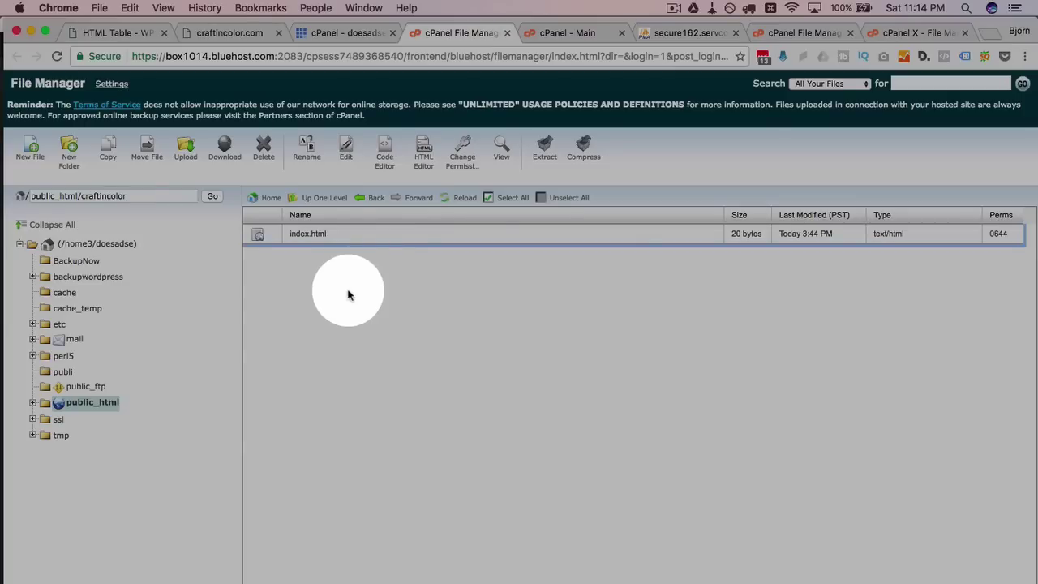
Step: Delete index.html from the craftincolor folder and confirm the deletion
click(371, 233)
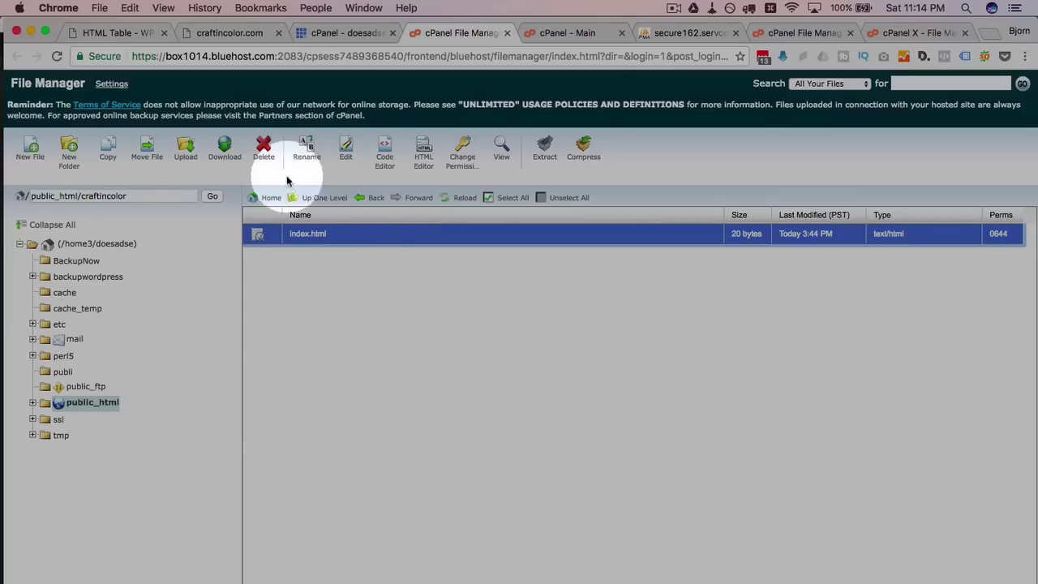
click(263, 150)
click(610, 392)
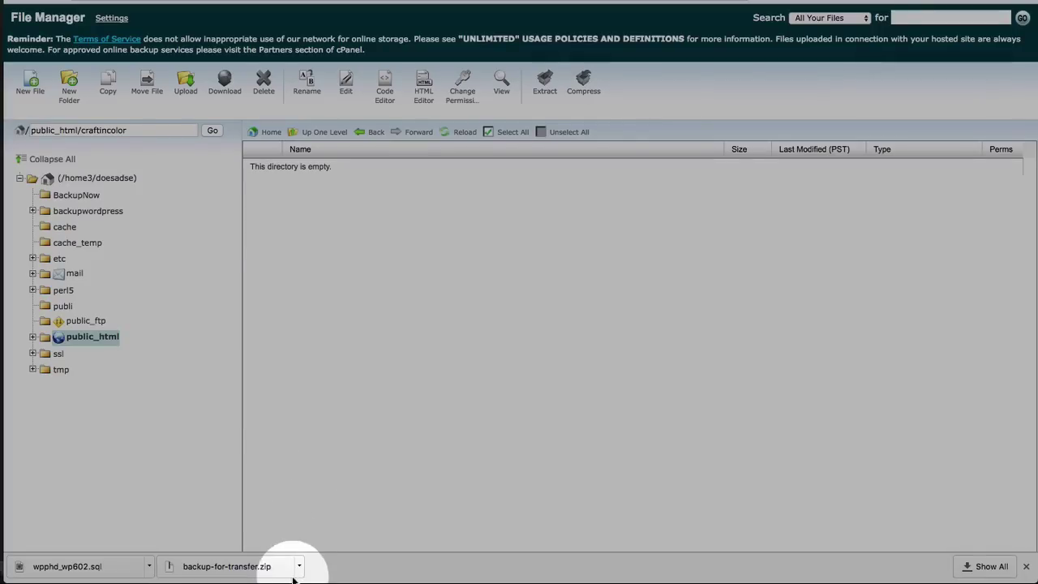
Step: Upload backup-for-transfer.zip from the Downloads folder to public_html/craftincolor
click(202, 86)
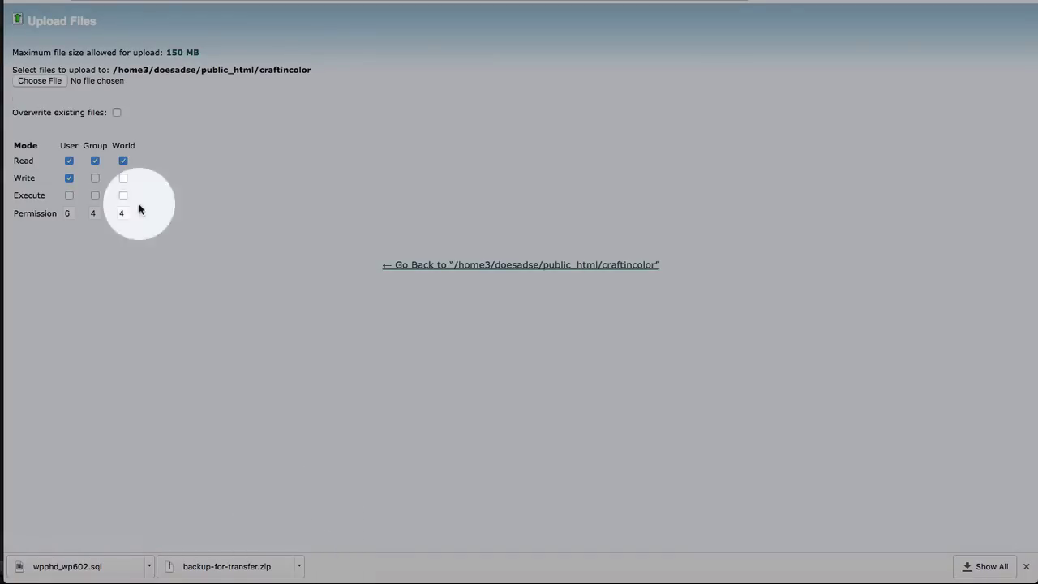
click(50, 81)
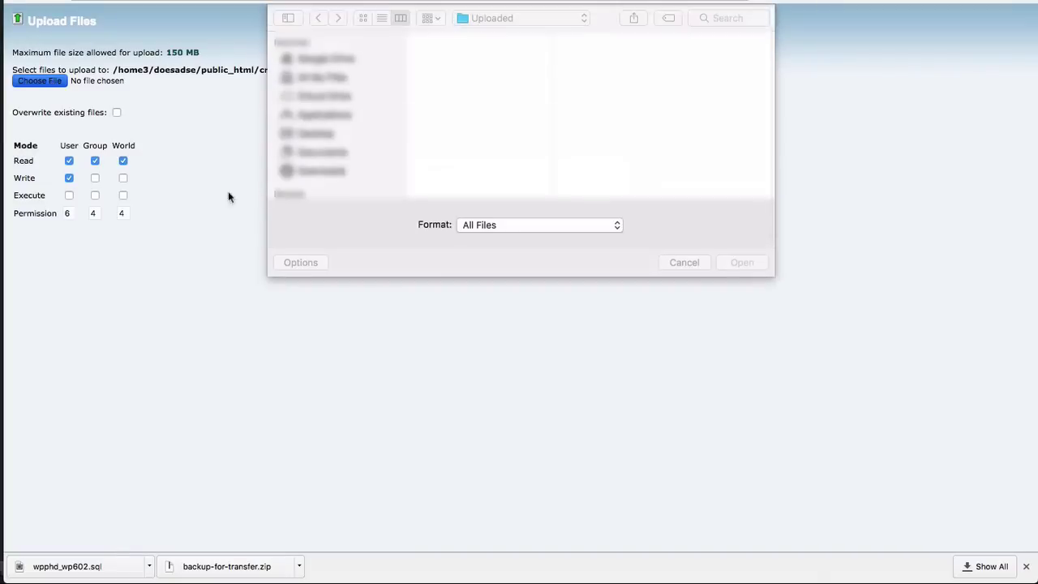
click(322, 170)
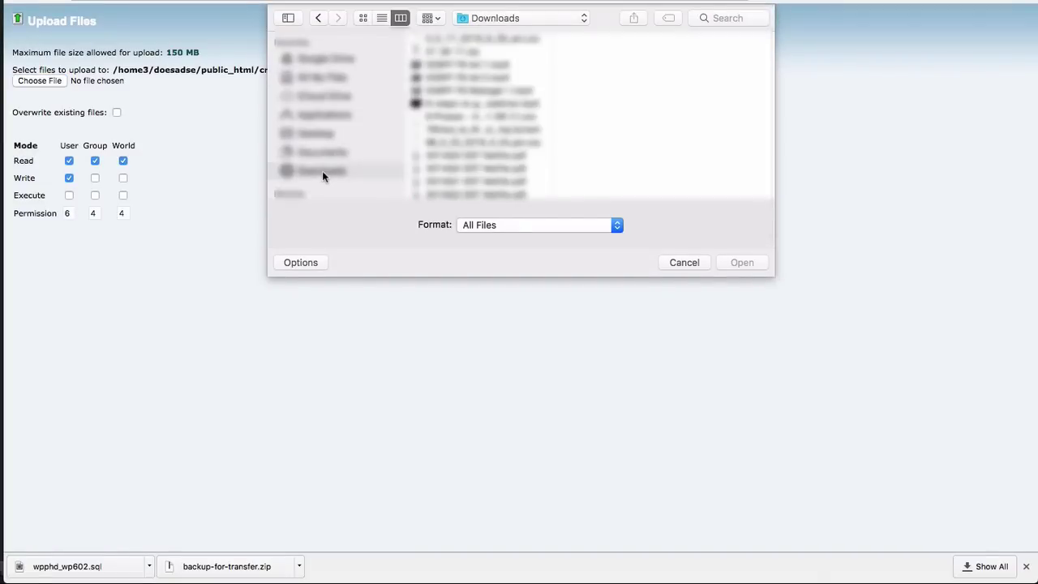
click(423, 190)
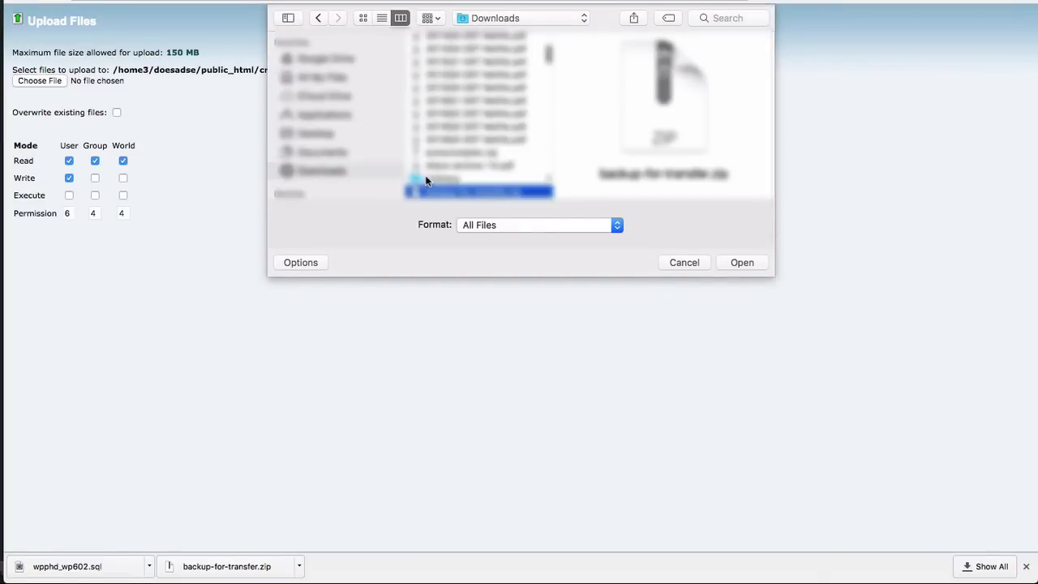
click(742, 263)
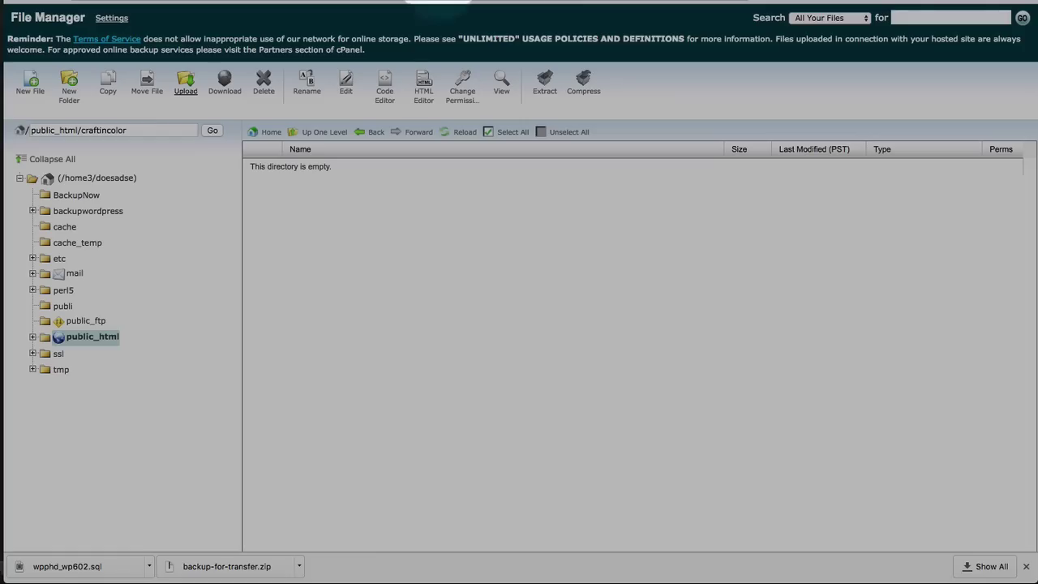
Step: Reload the craftincolor file list, extract backup-for-transfer.zip there, and close the extraction results
click(459, 132)
click(284, 172)
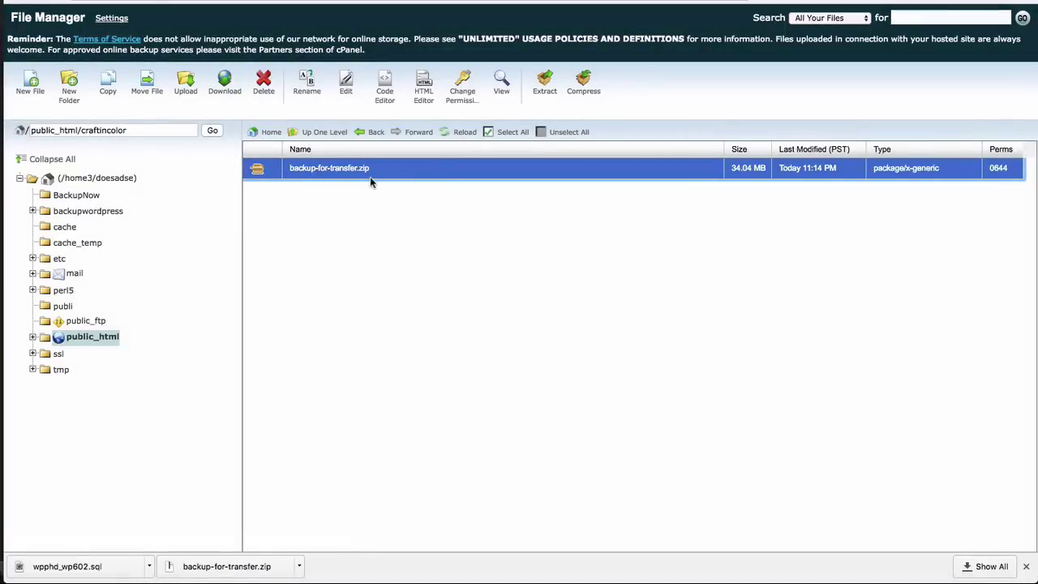
click(542, 89)
click(639, 329)
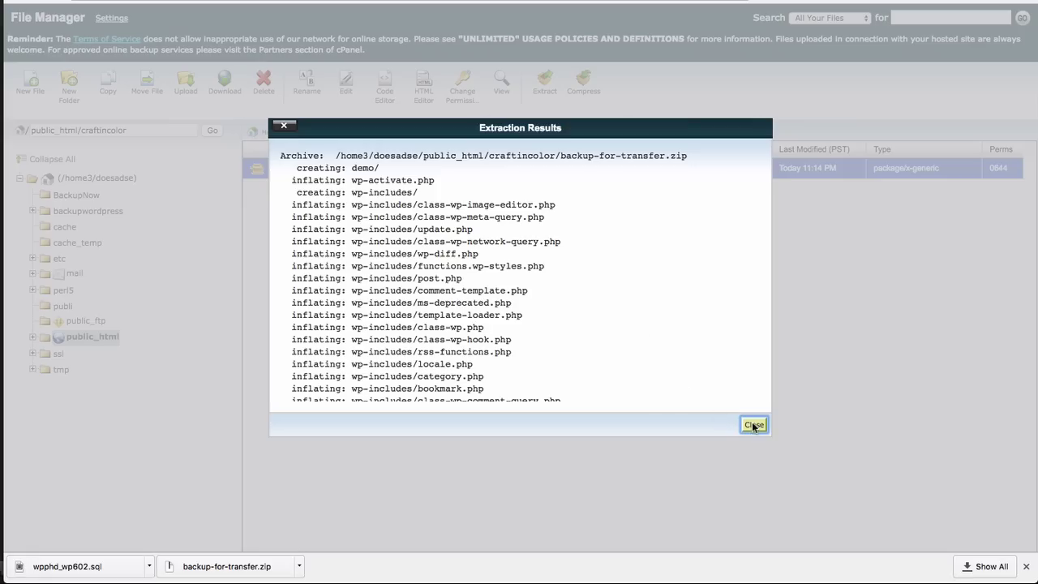
click(752, 423)
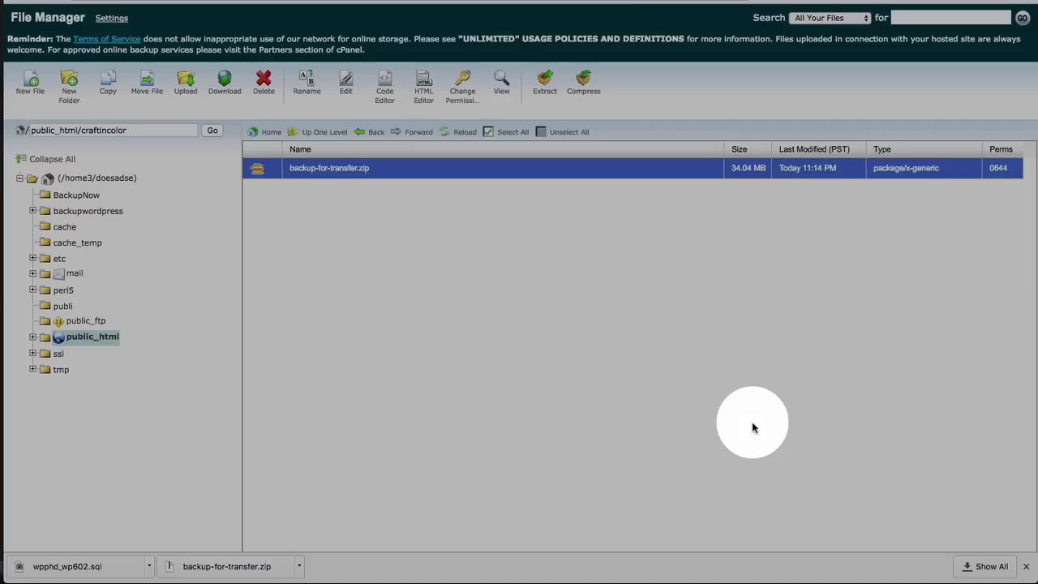
Step: Reload the craftincolor file list and delete backup-for-transfer.zip from it
click(460, 135)
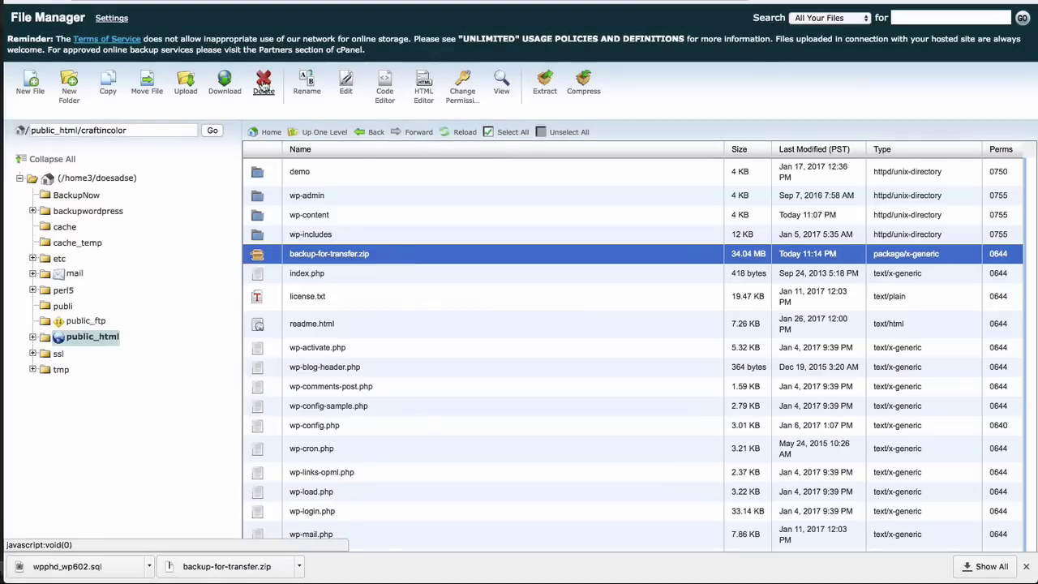
click(267, 95)
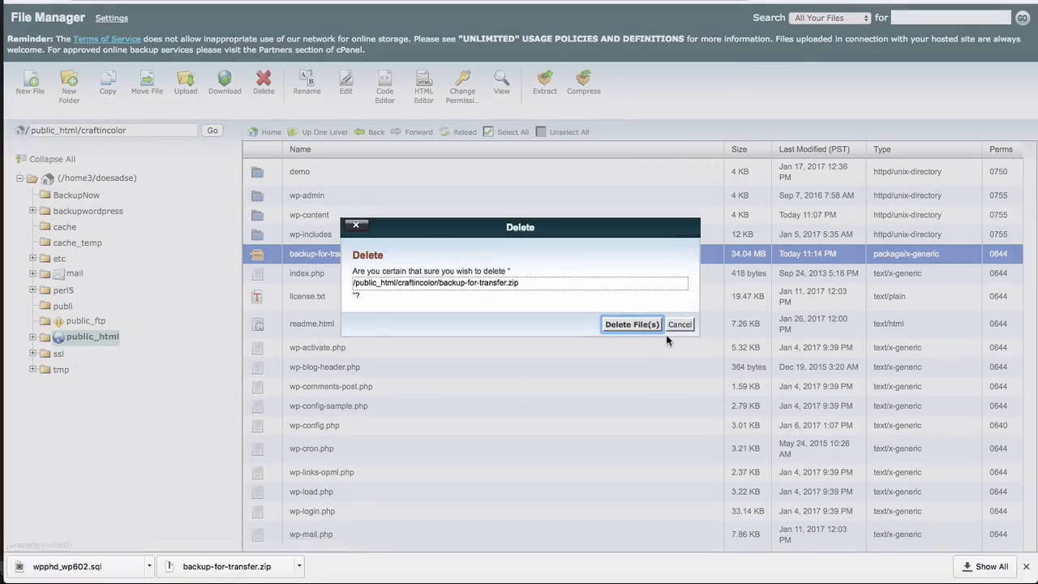
click(632, 325)
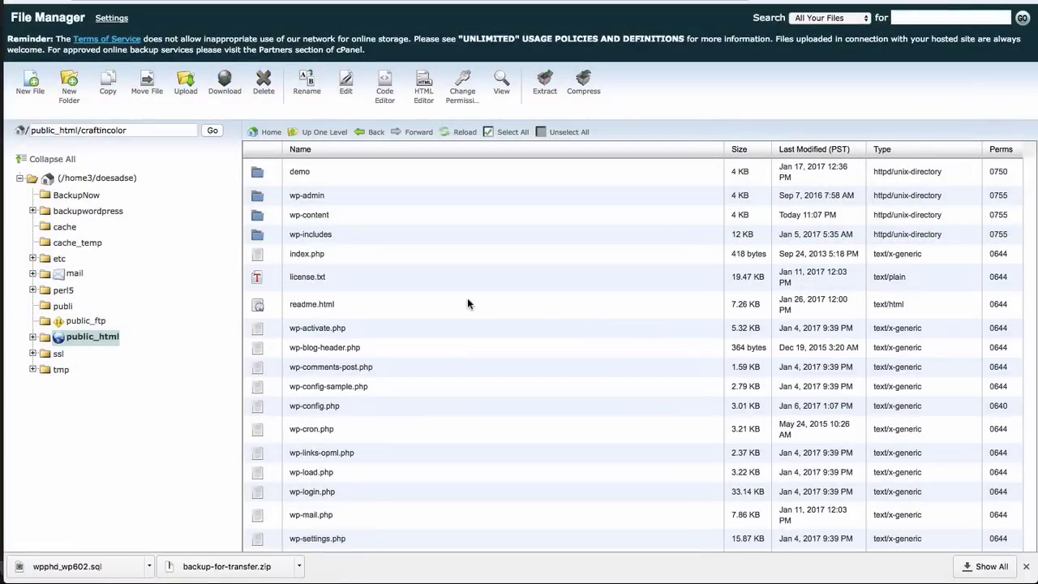
click(468, 304)
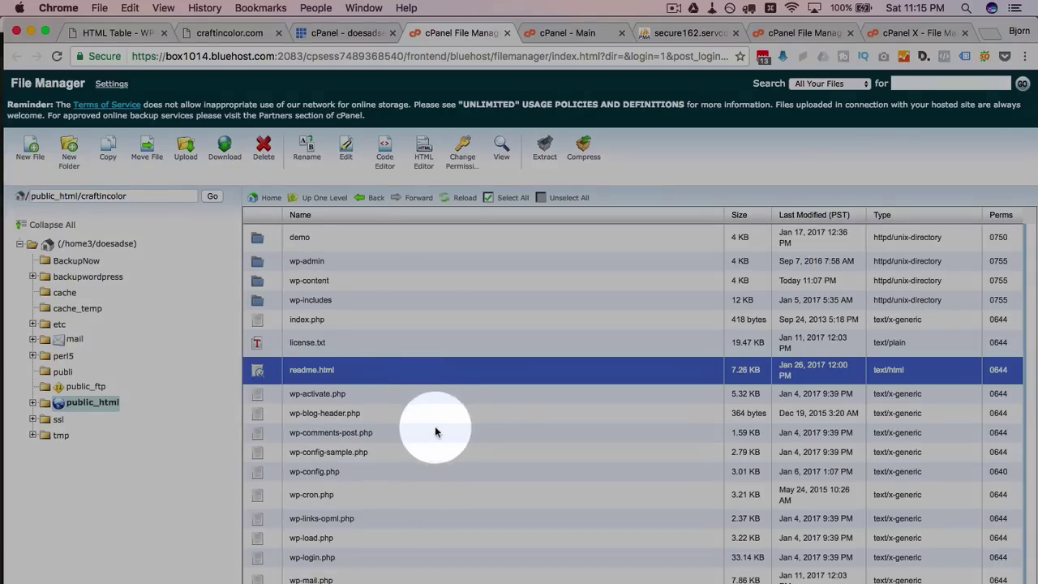
Step: Open wp-config.php from the craftincolor folder for editing in utf-8 and inspect the prefix of its DB_NAME value
click(427, 468)
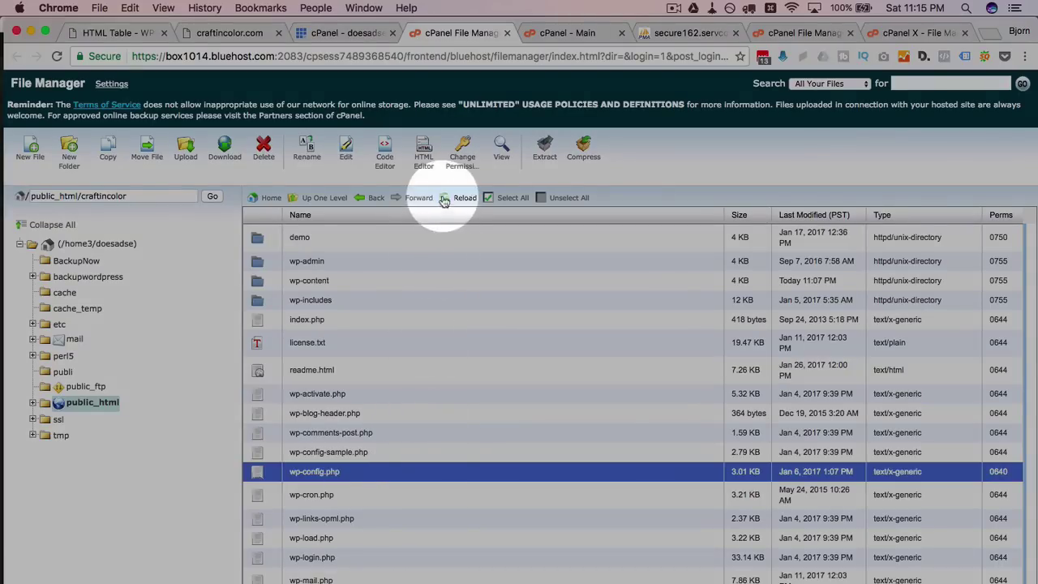
click(347, 156)
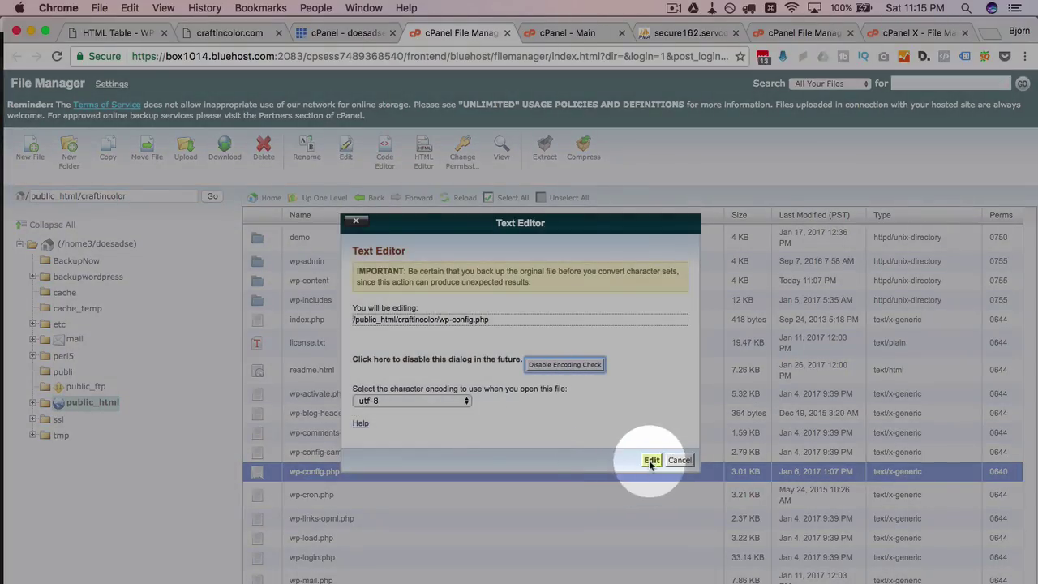
click(652, 460)
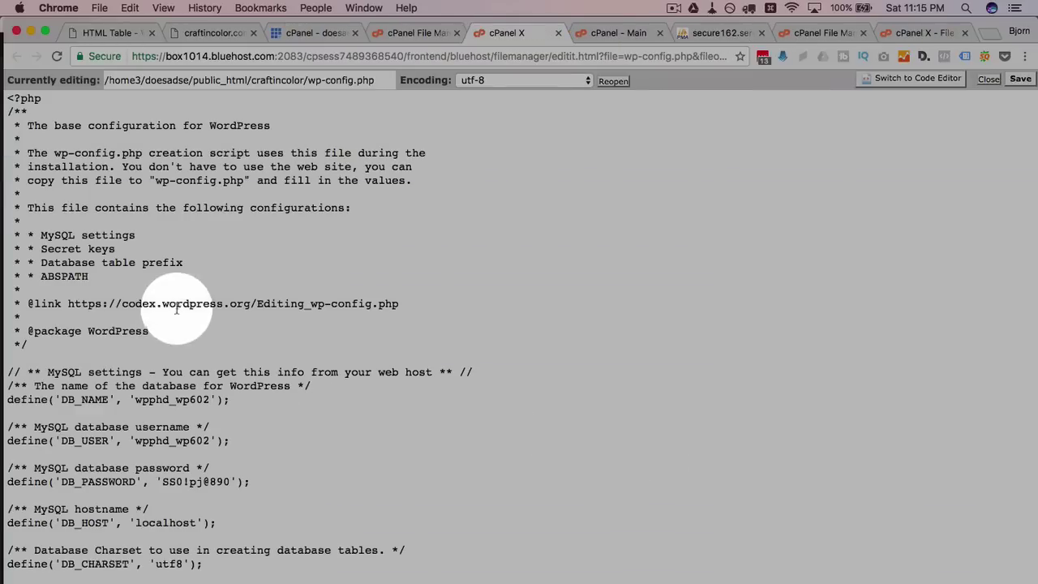
scroll(136, 398, down, 3)
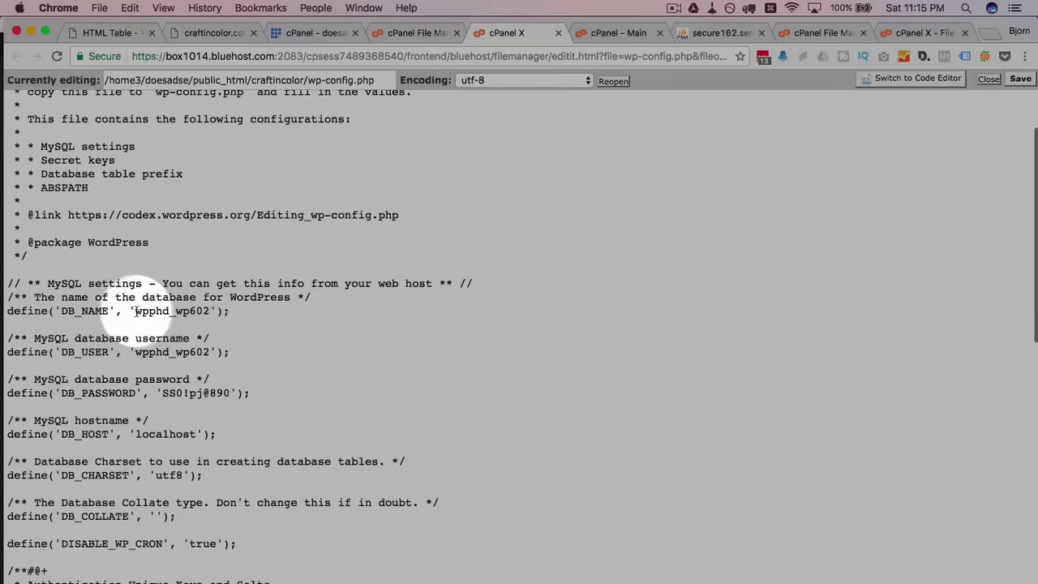
drag(135, 311, 170, 310)
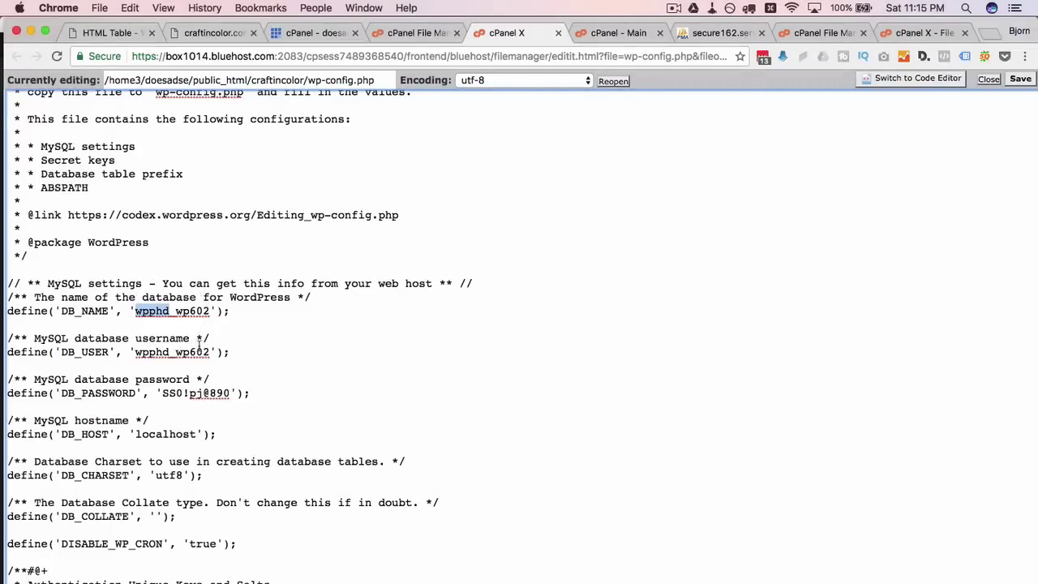
drag(175, 311, 135, 312)
click(143, 312)
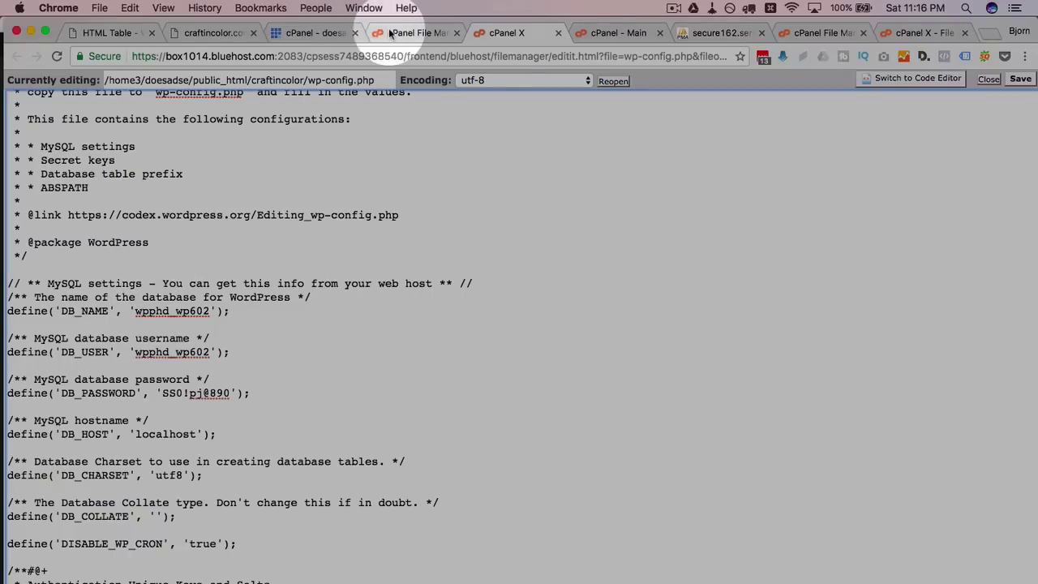
Step: Return to the Bluehost cPanel page, dismiss the file manager settings, search the page for "mysql" and open MySQL Databases
click(360, 34)
click(302, 33)
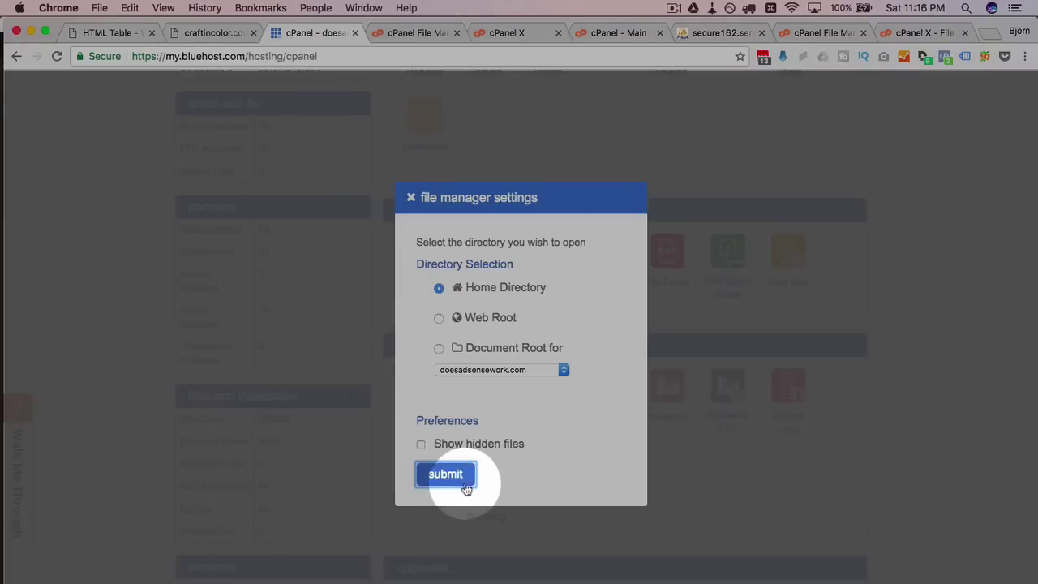
click(624, 260)
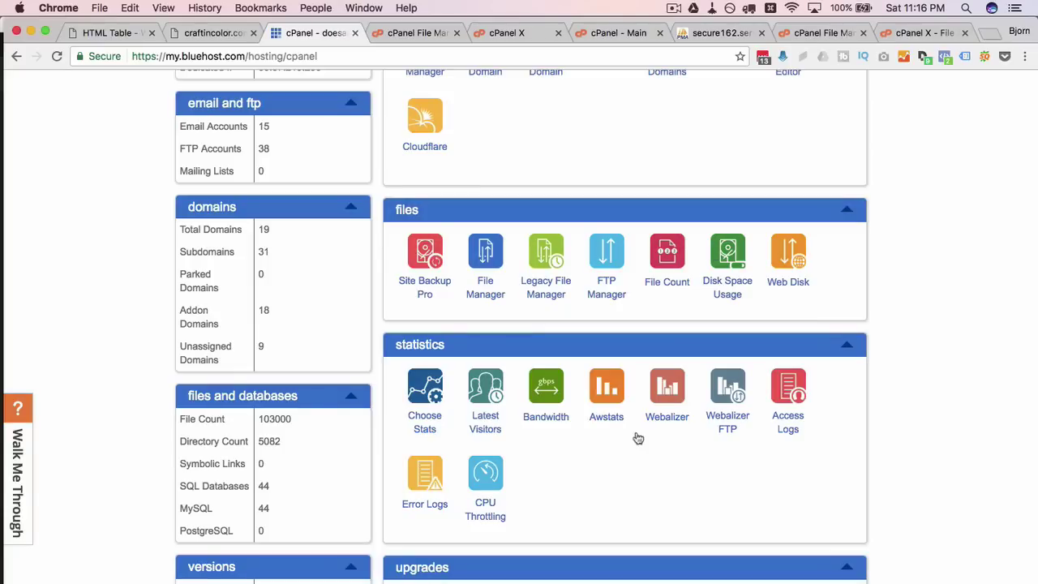
scroll(636, 437, down, 3)
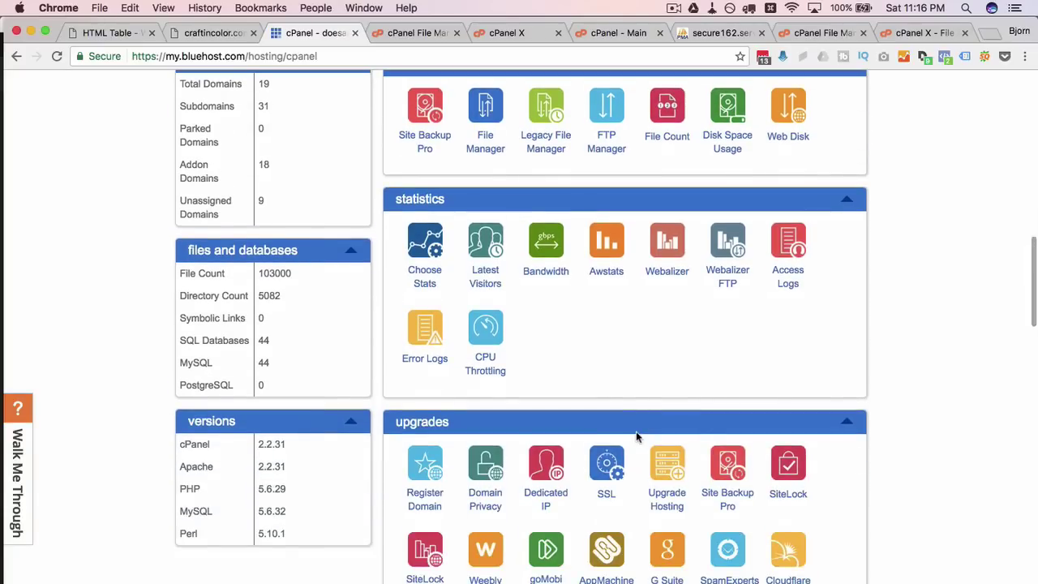
scroll(636, 437, up, 4)
scroll(636, 437, up, 5)
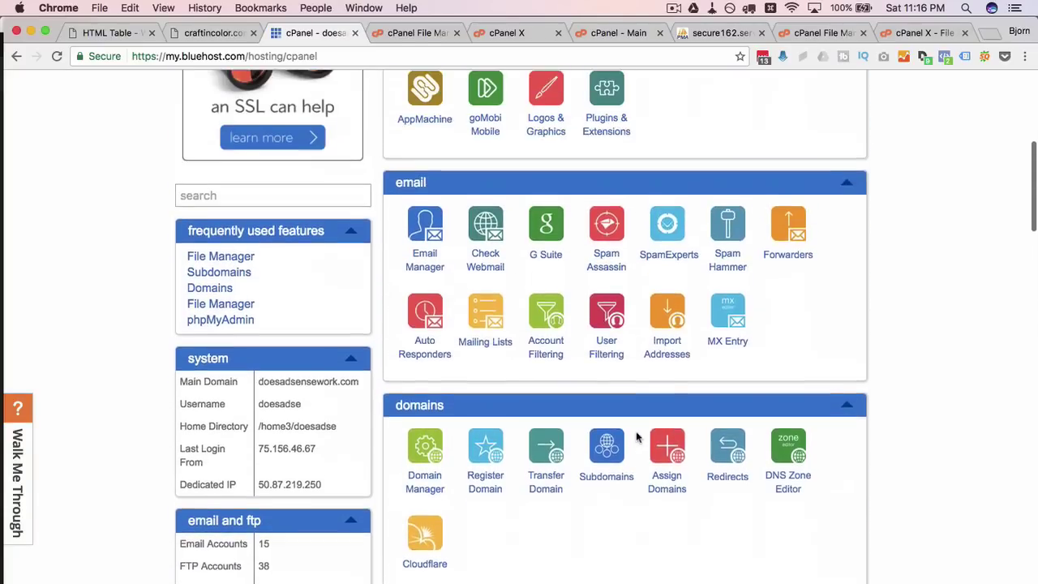
key(super+f)
text(mysql)
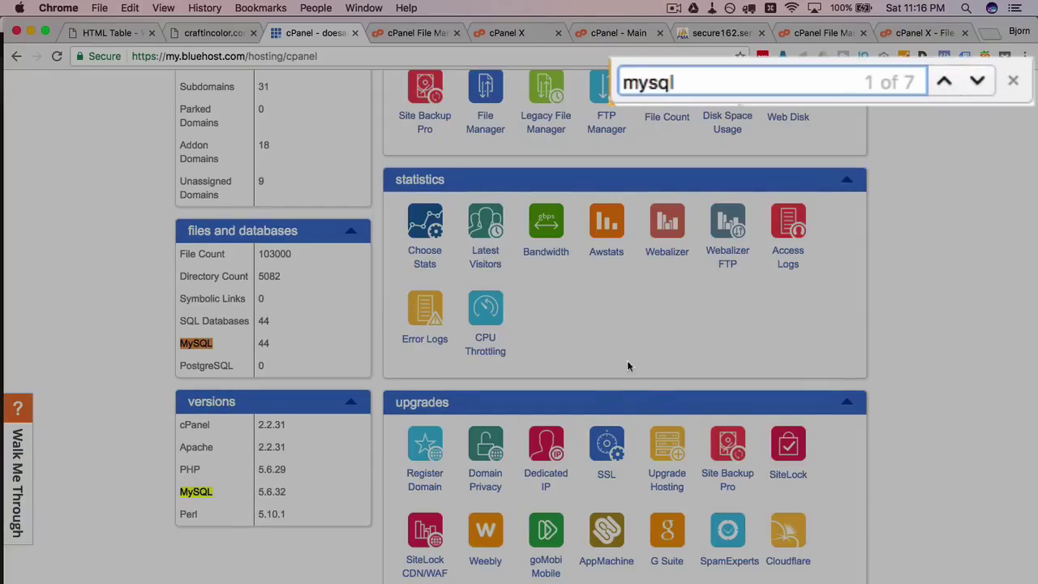
click(985, 81)
click(986, 81)
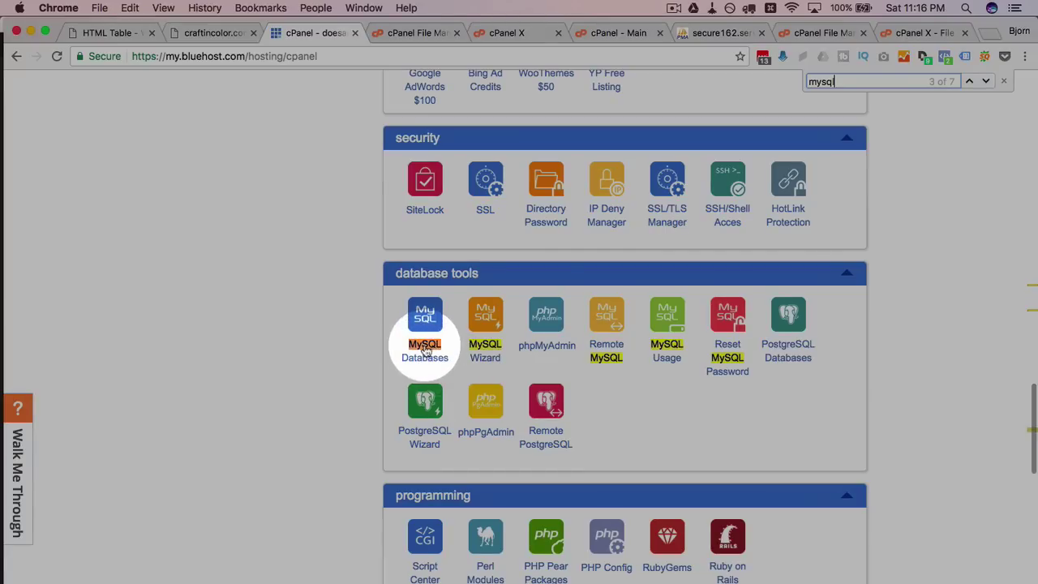
click(425, 351)
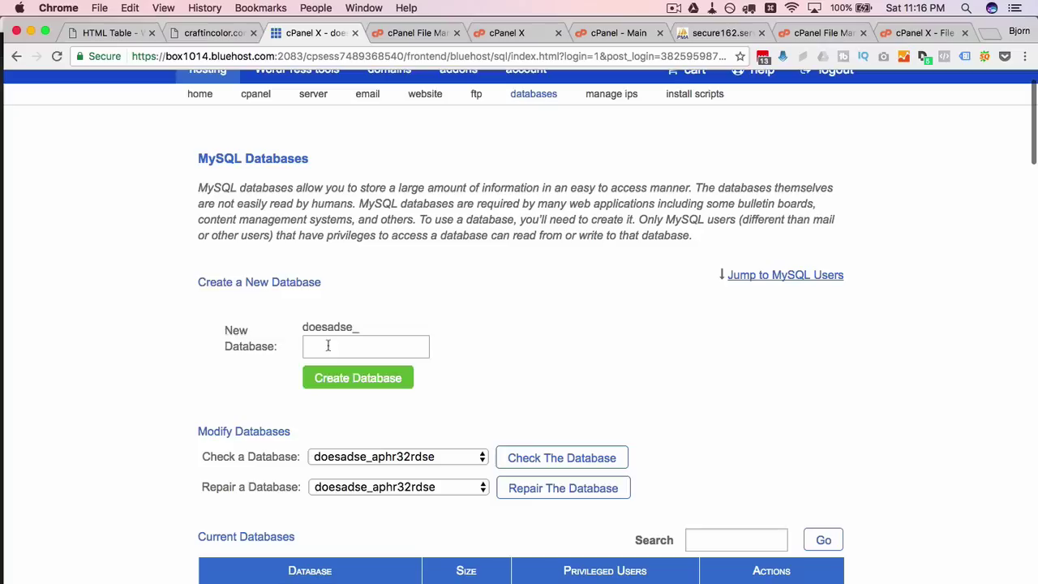
Step: Create a new MySQL database with the name dfwjeof after the account prefix and return to the MySQL Databases page
text(dfwjeof)
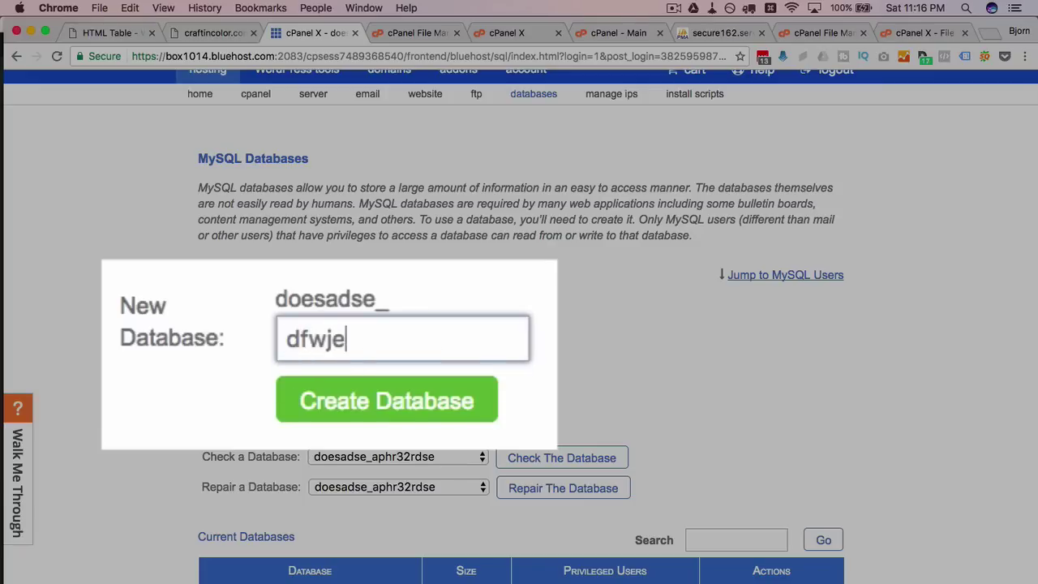
click(345, 403)
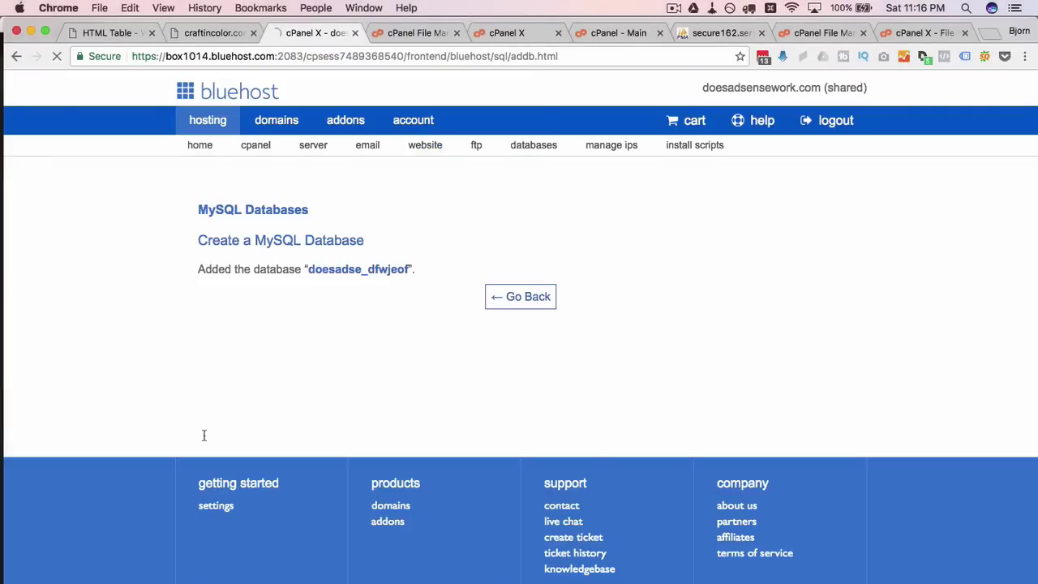
click(519, 298)
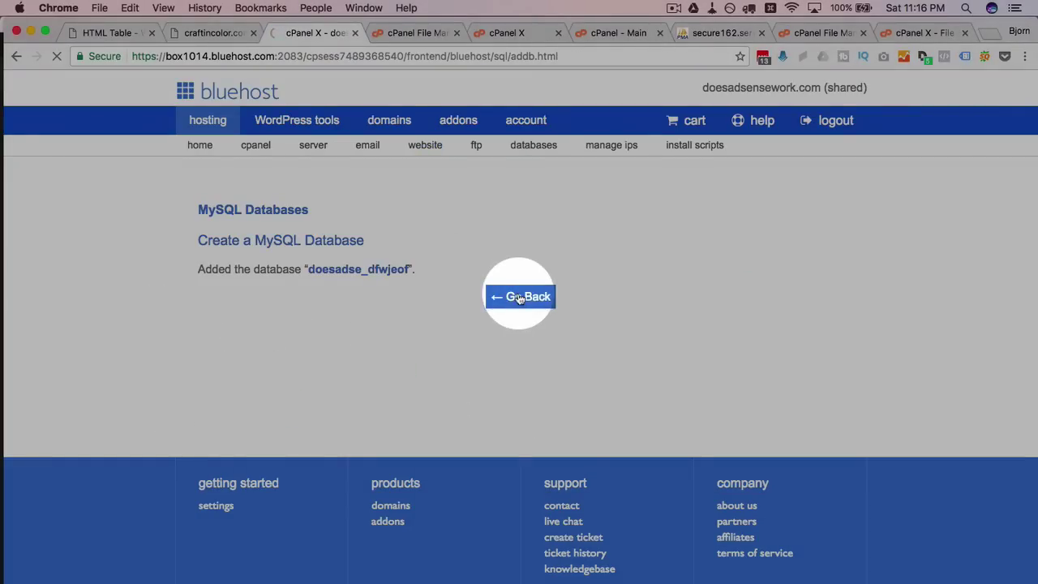
Step: Enter dfw30u1 as the username for a new MySQL user
scroll(197, 436, down, 5)
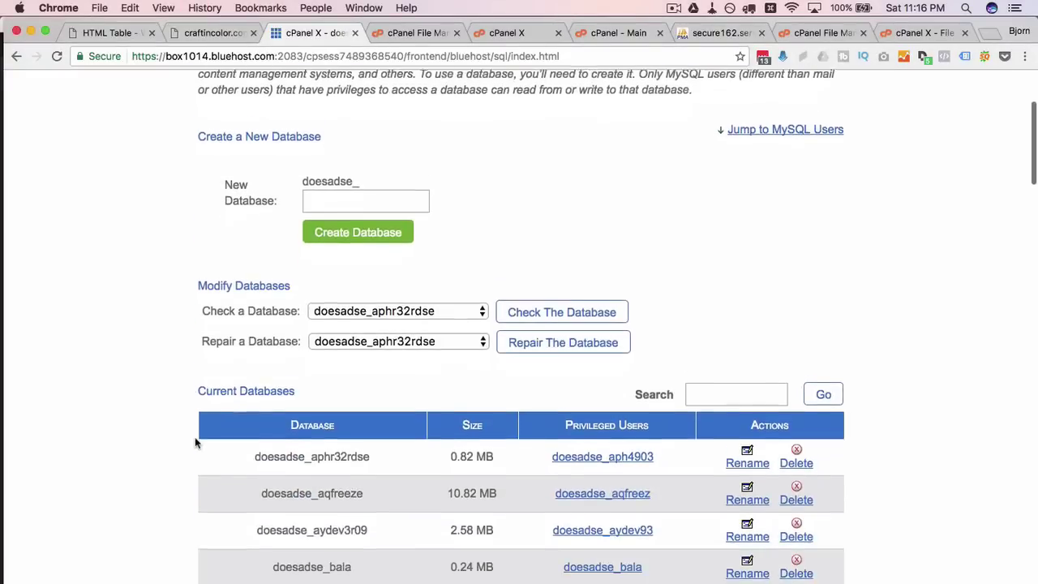
scroll(168, 412, down, 10)
scroll(167, 413, down, 4)
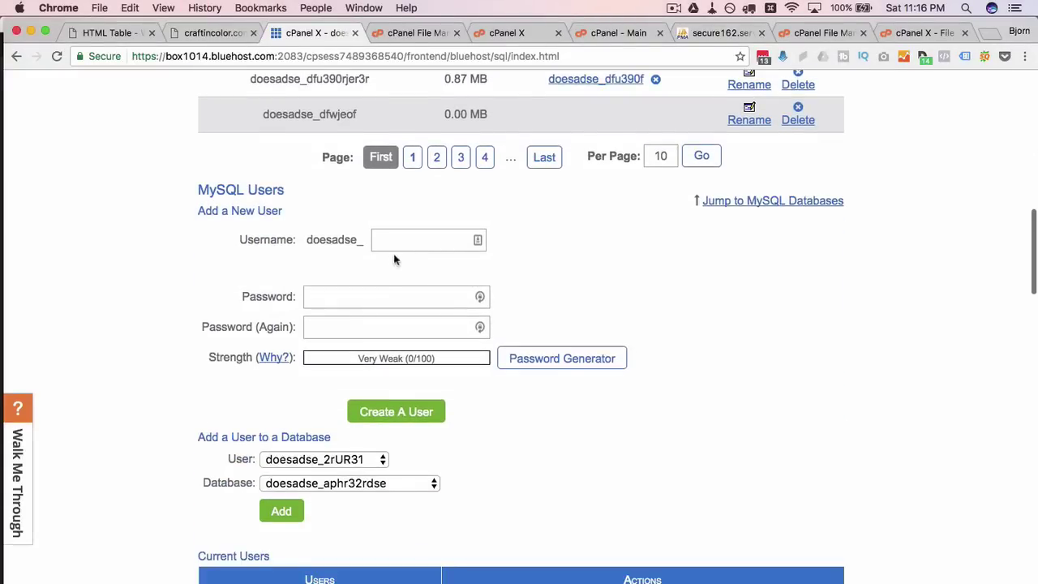
click(410, 241)
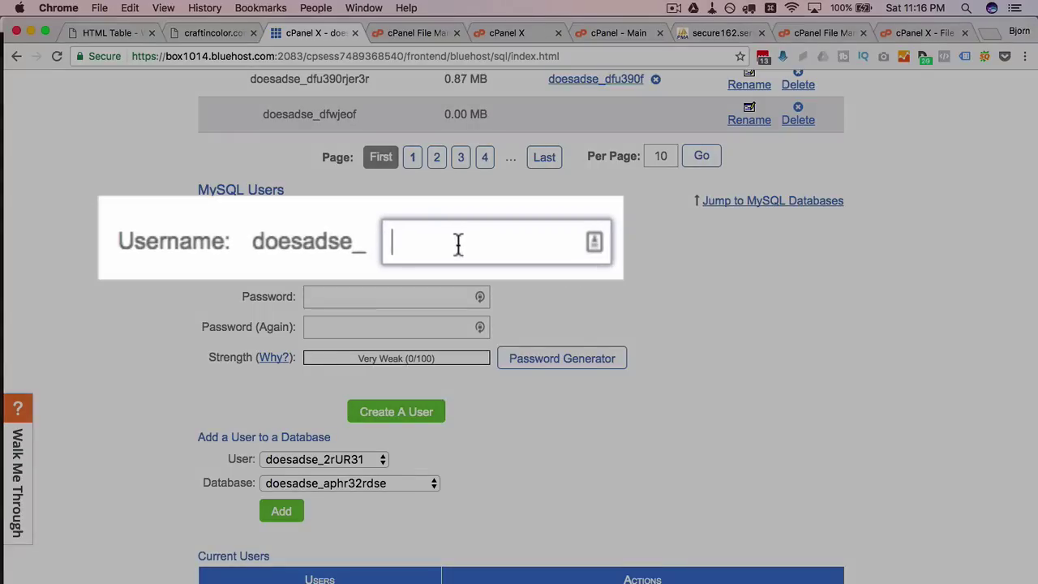
text(dfw30u1)
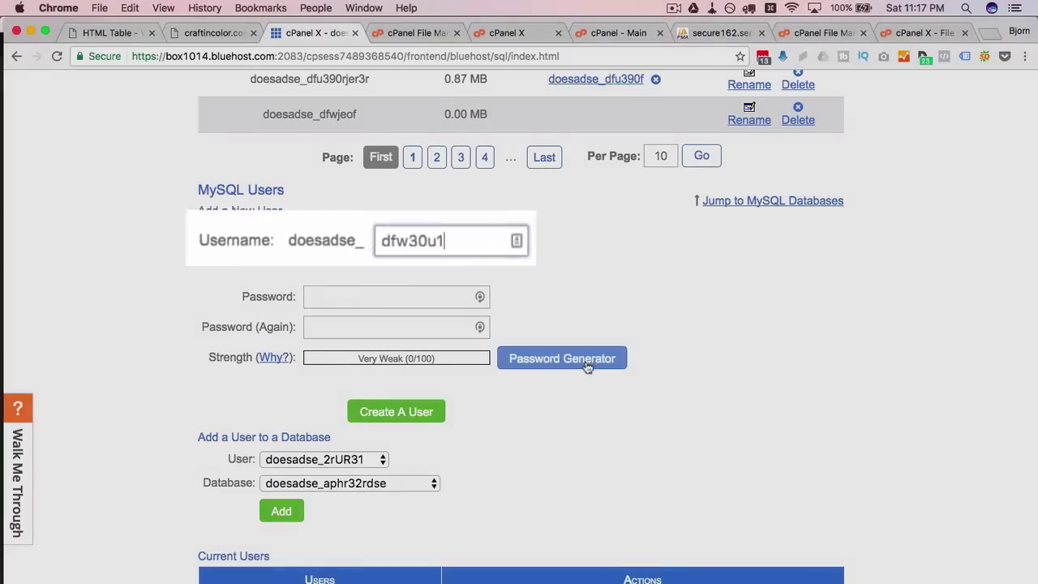
Step: Create the MySQL user with a generated password, copying that password first, and dismiss the browser's offer to save it
click(586, 360)
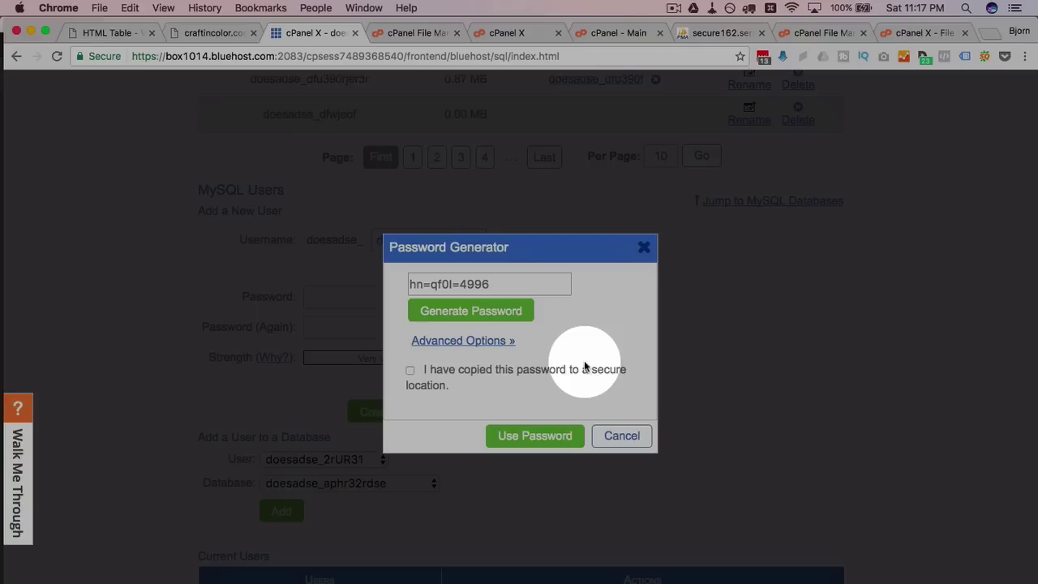
drag(515, 284, 390, 284)
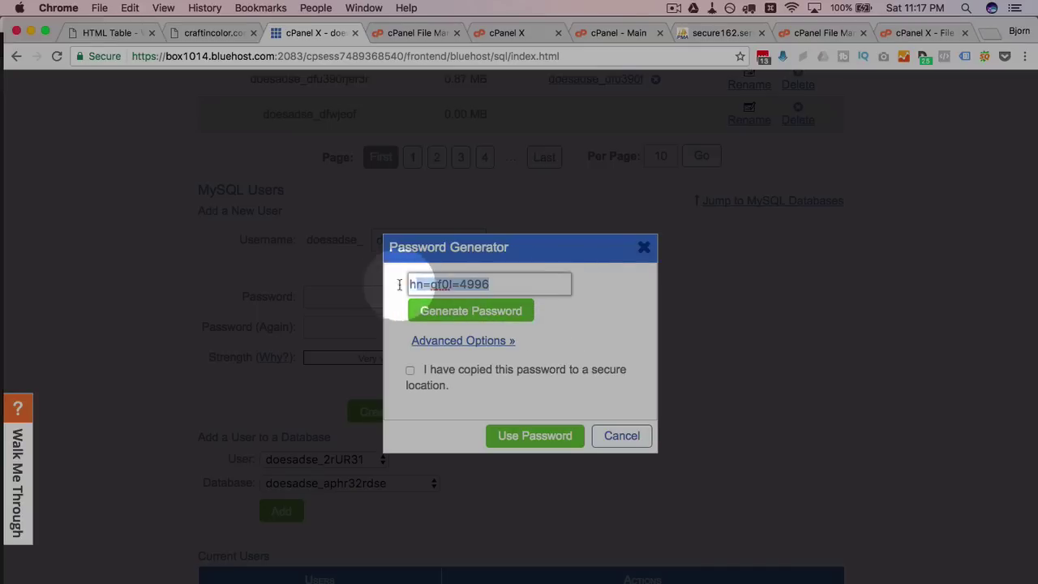
key(super+c)
click(410, 372)
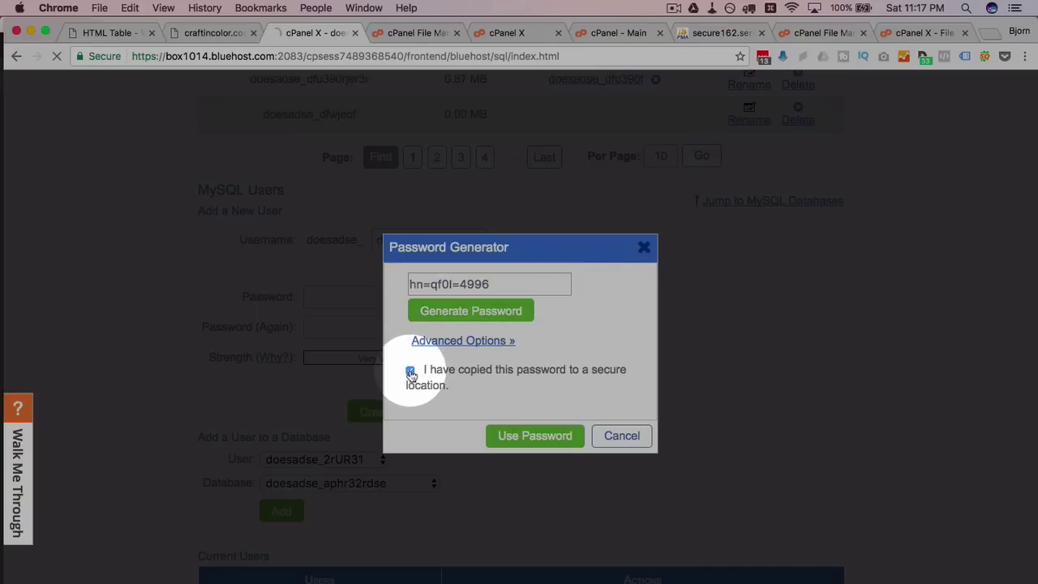
click(528, 439)
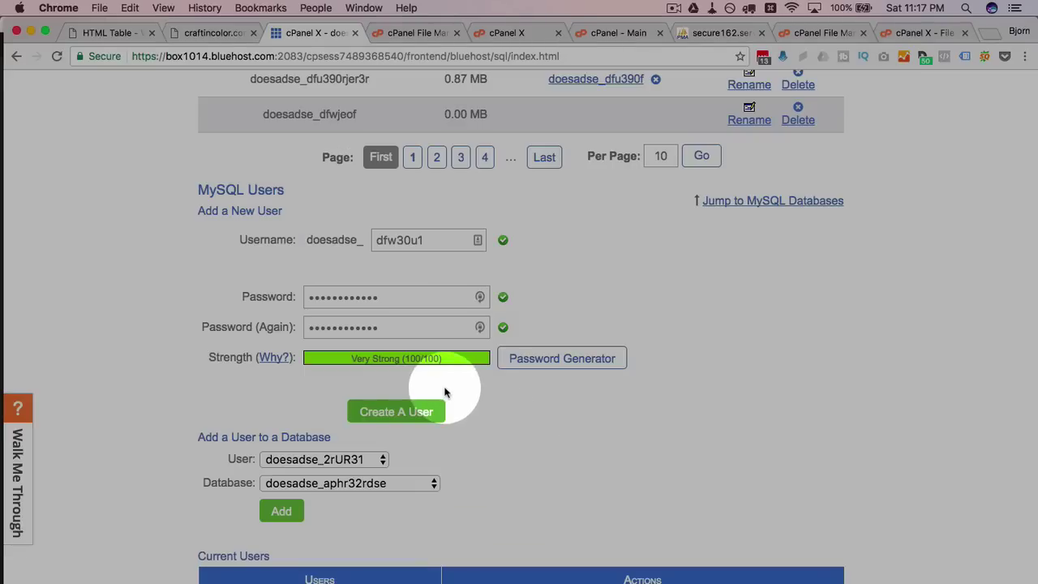
click(397, 414)
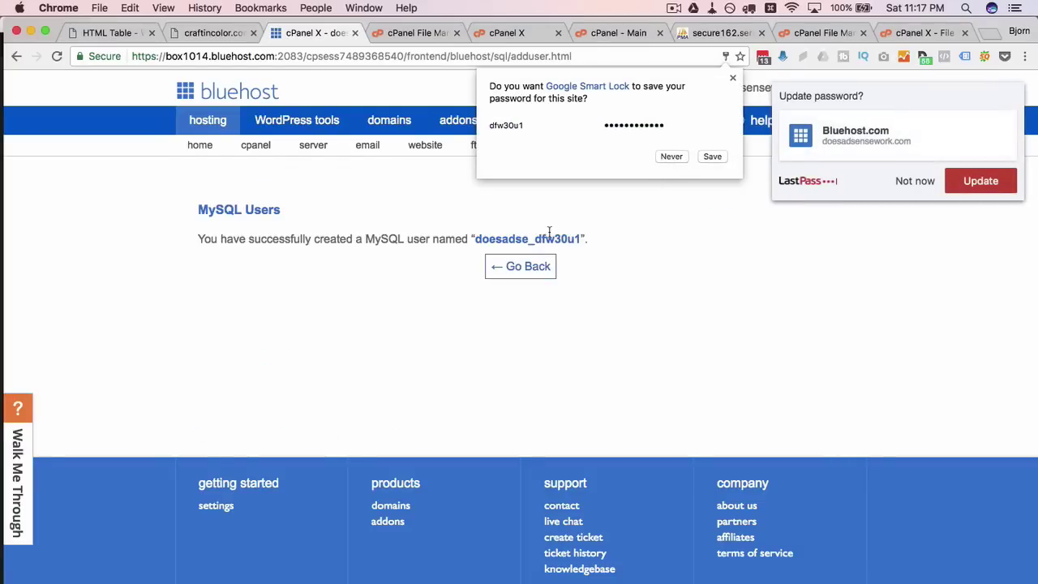
click(734, 80)
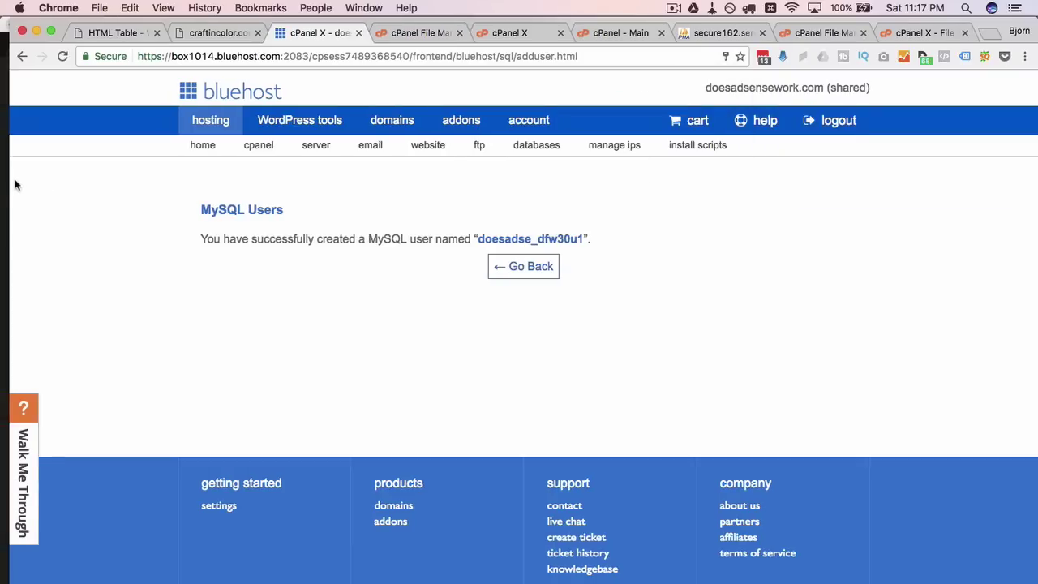
Step: Switch to the untitled Sublime Text file and write the labels "db name:", "db username:" and "username pw:" on separate lines
drag(11, 183, 98, 181)
click(86, 232)
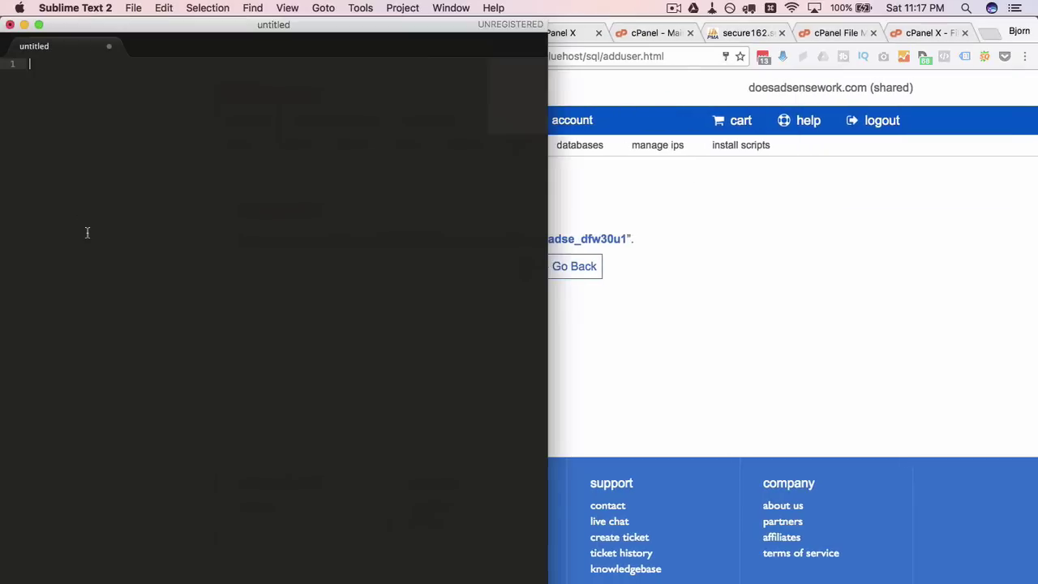
text(db name:)
key(Return)
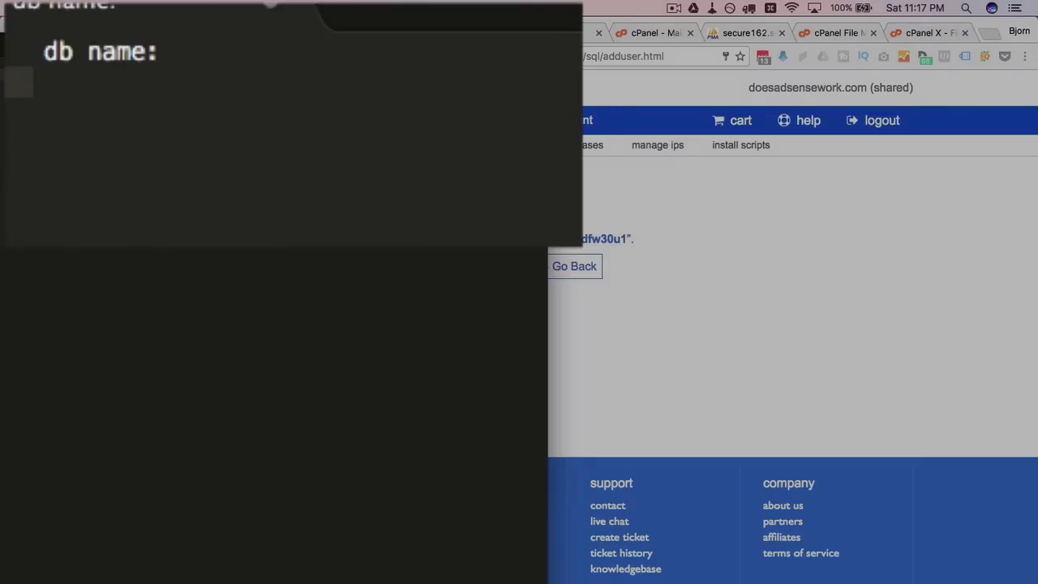
text(db username:)
key(Return)
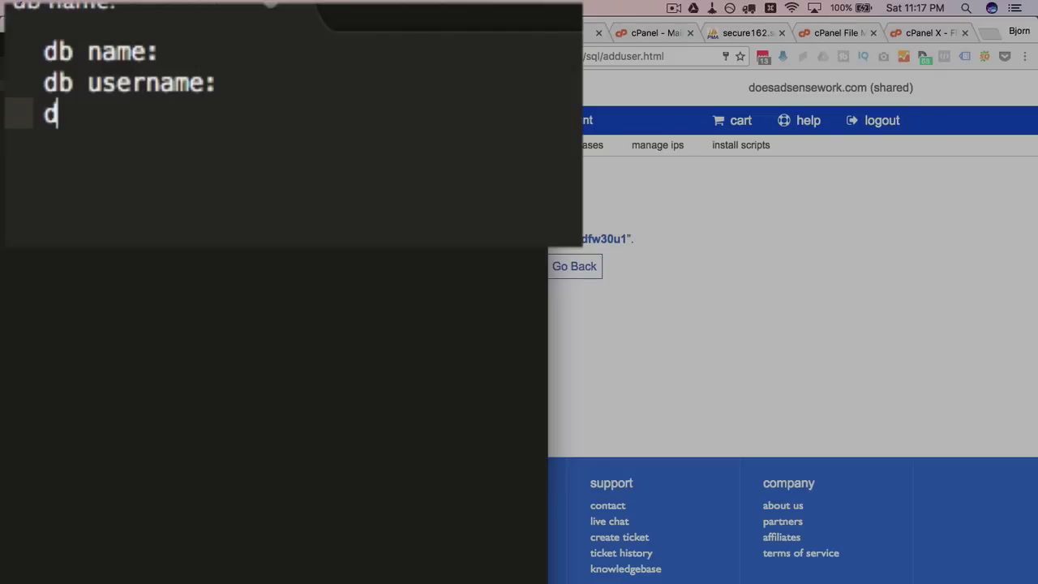
text(usernmaeme pw:)
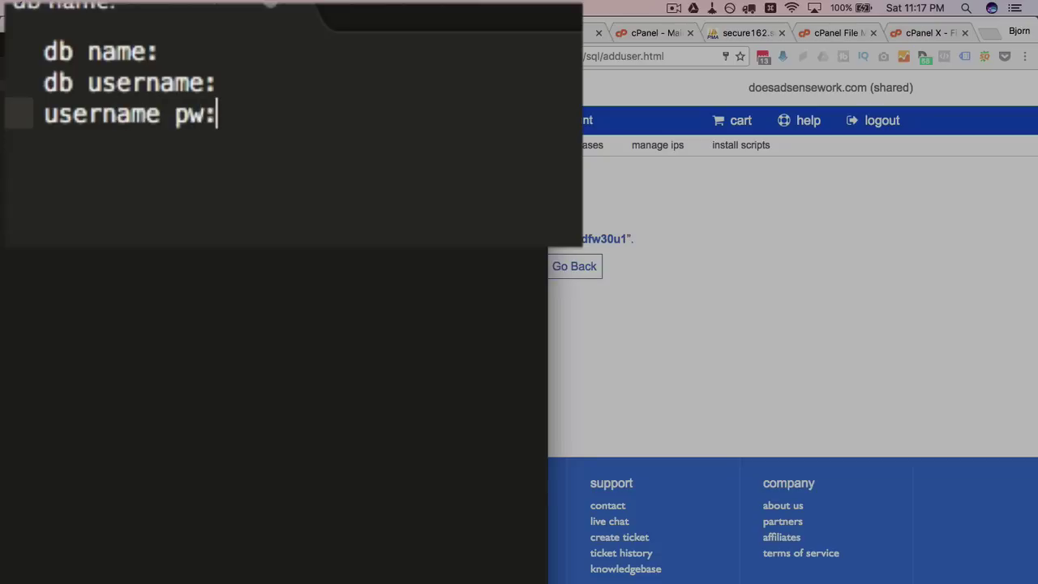
Step: Paste the copied database user password after the "username pw:" label
key(Return)
key(BackSpace)
key(super+v)
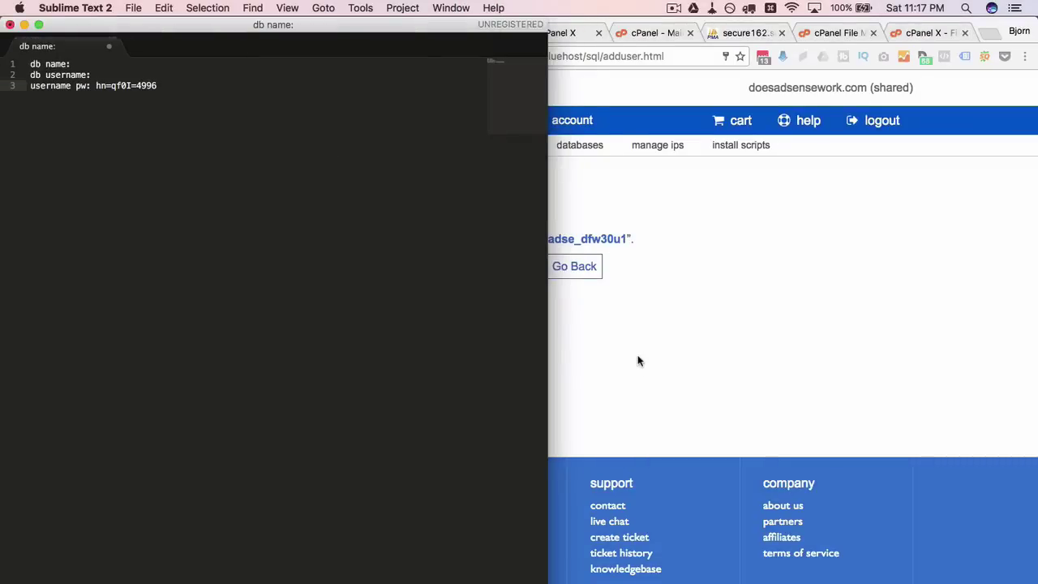
Step: Copy the new MySQL username from Chrome into the "db username:" line in Sublime Text, and return to the MySQL Databases page
click(638, 361)
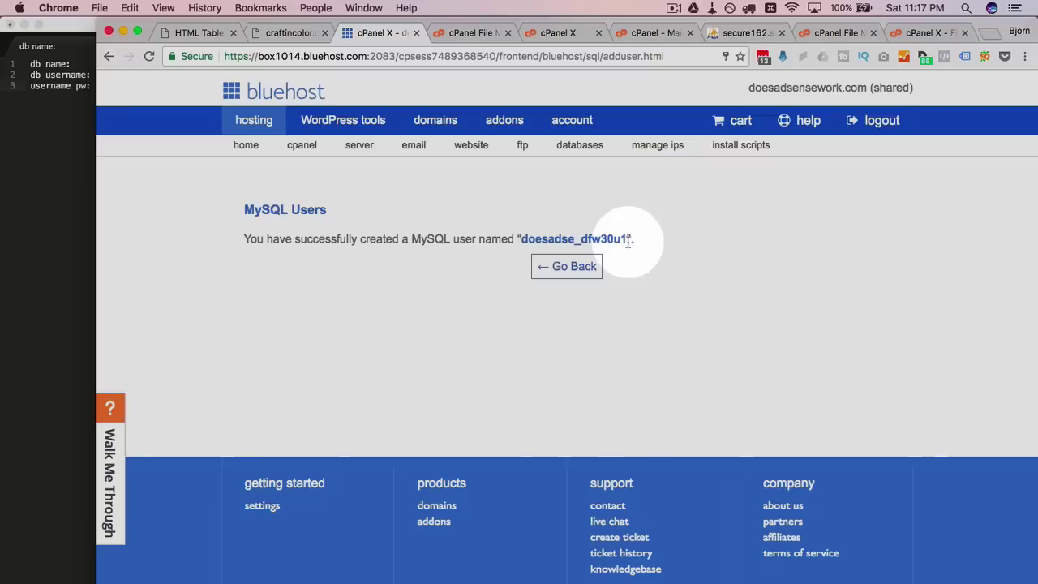
drag(627, 239, 523, 237)
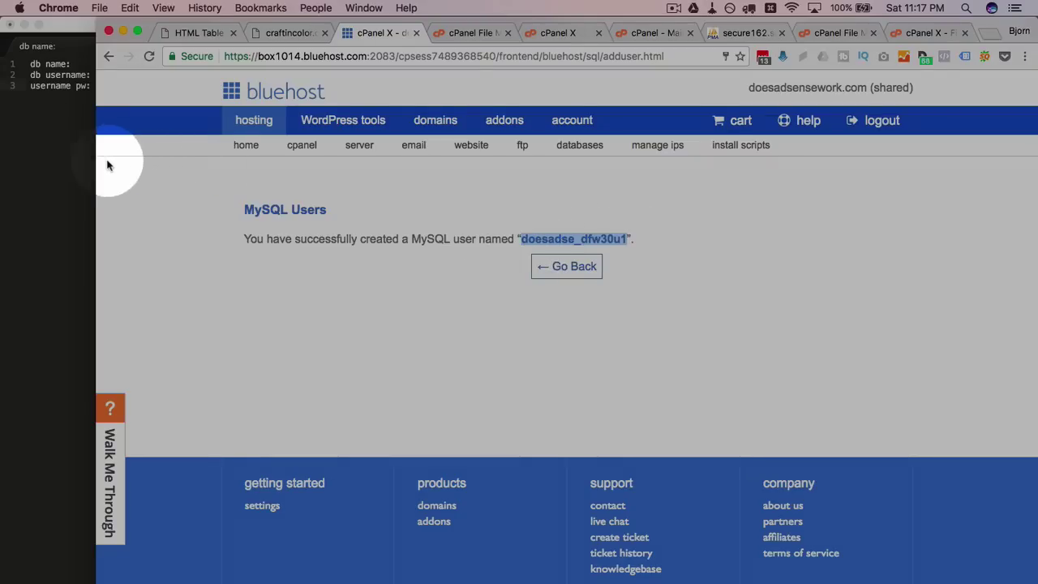
click(65, 154)
key(super+v)
click(595, 202)
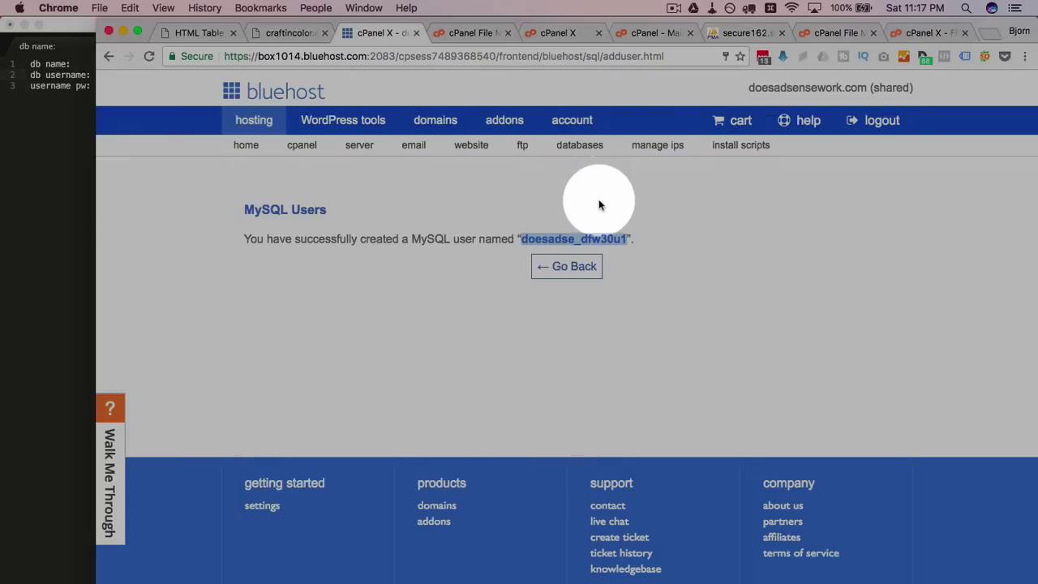
click(570, 270)
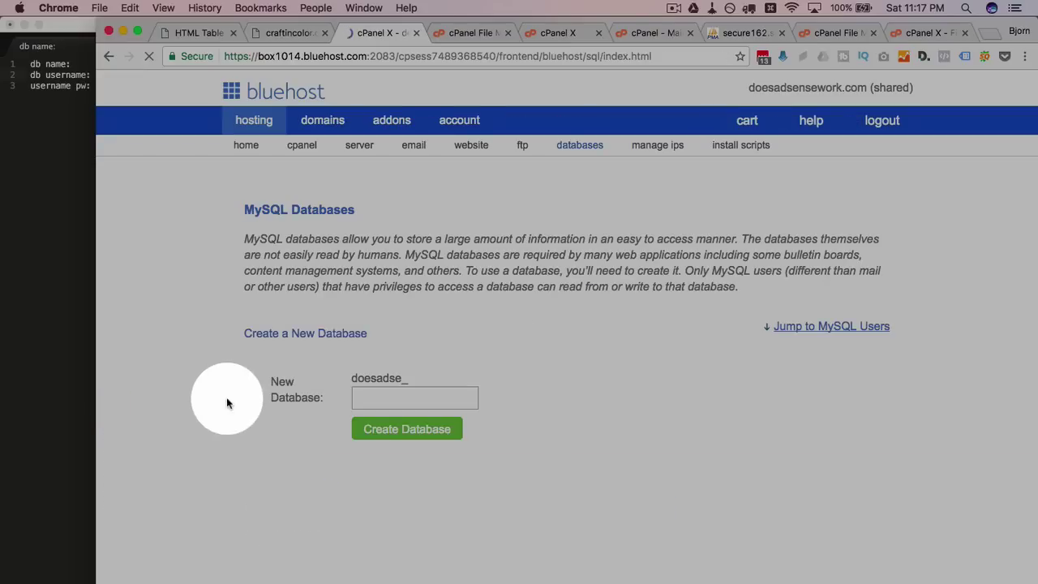
Step: Search the current MySQL databases for "dfw" to find the new database
scroll(192, 475, down, 5)
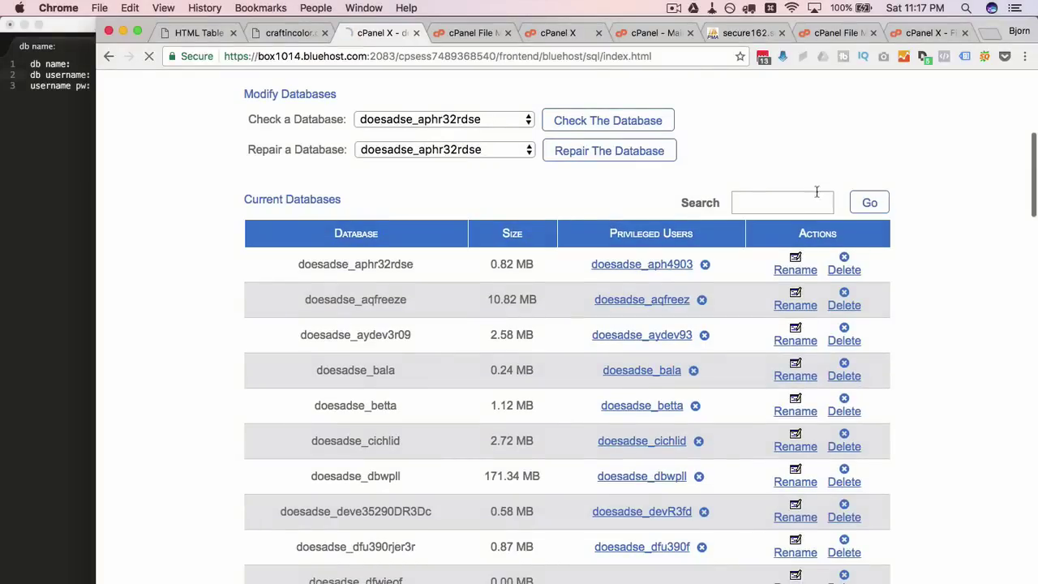
click(803, 203)
text(dfw)
click(869, 205)
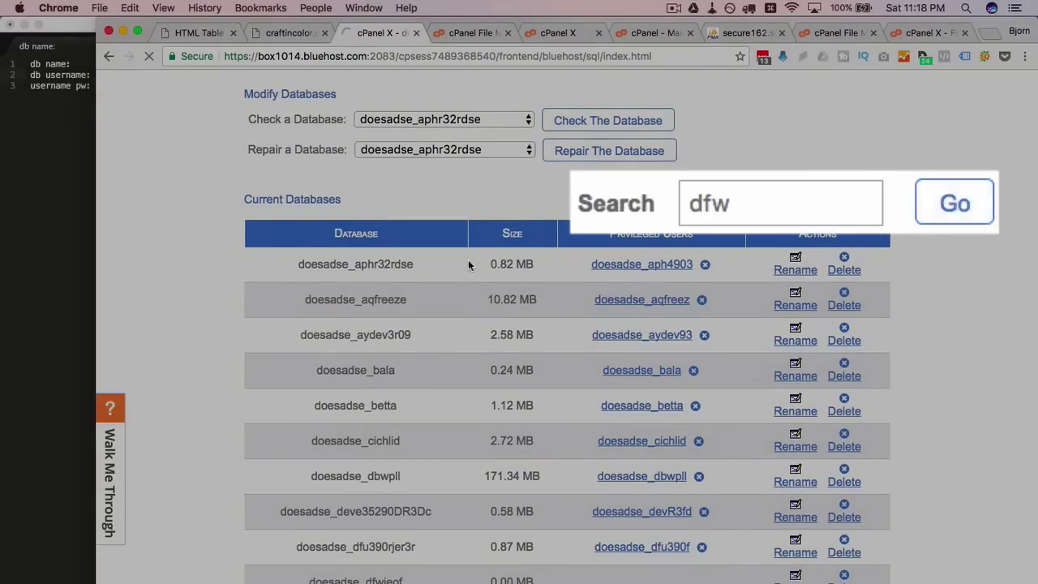
scroll(437, 444, down, 3)
scroll(434, 450, down, 2)
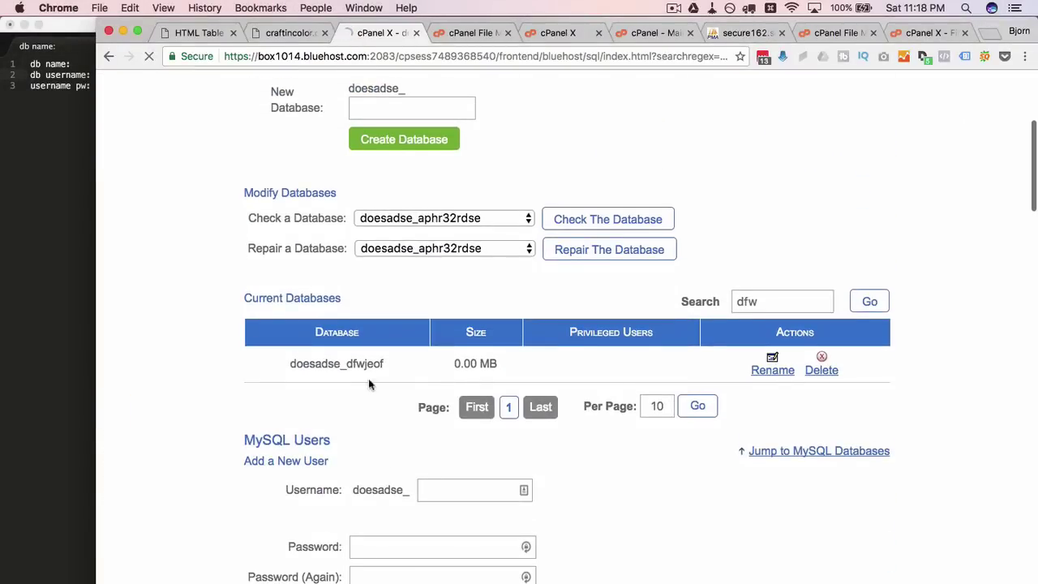
Step: Copy the database name doesadse_dfwjeof into the "db name:" line in Sublime Text and return to the MySQL Databases page in Chrome
drag(389, 370, 301, 364)
right_click(300, 364)
click(314, 393)
click(45, 156)
click(87, 68)
key(super+v)
click(633, 144)
Step: Add the MySQL user doesadse_dfw30u1 to the database doesadse_dfwjeof
scroll(357, 429, down, 10)
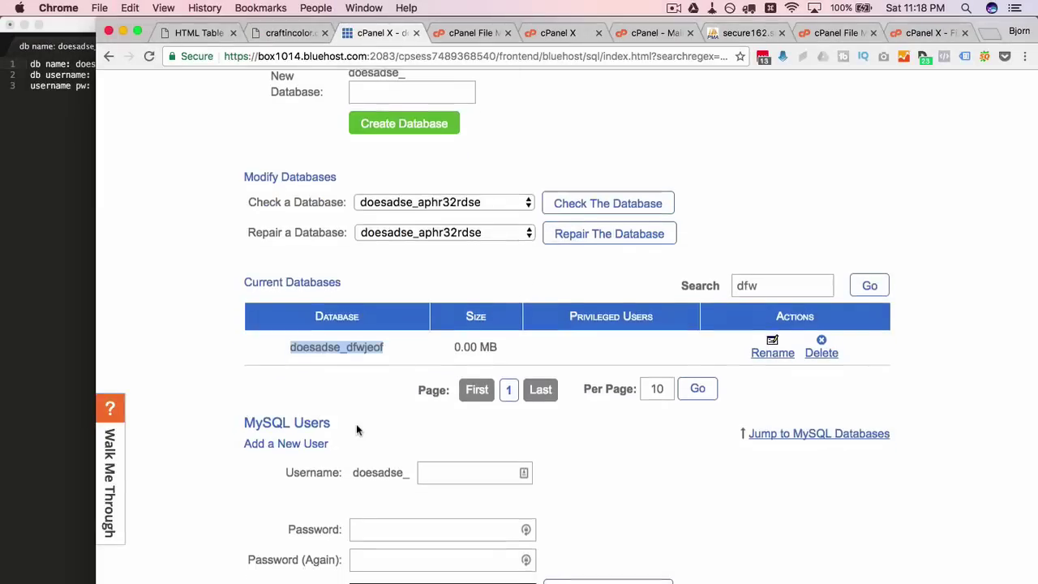
scroll(357, 430, down, 15)
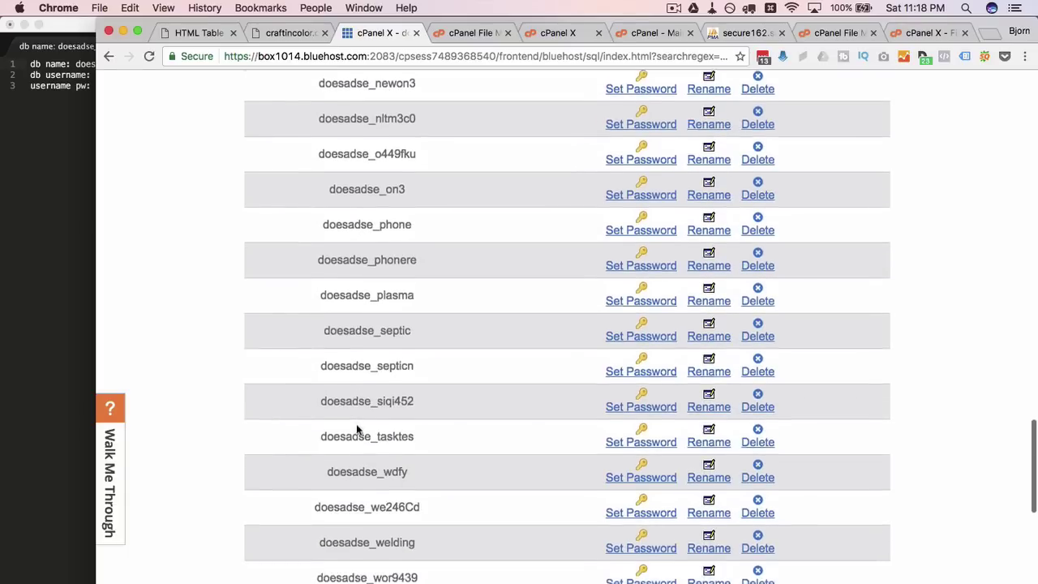
scroll(357, 429, down, 5)
scroll(357, 430, up, 15)
scroll(357, 430, up, 6)
drag(244, 222, 361, 237)
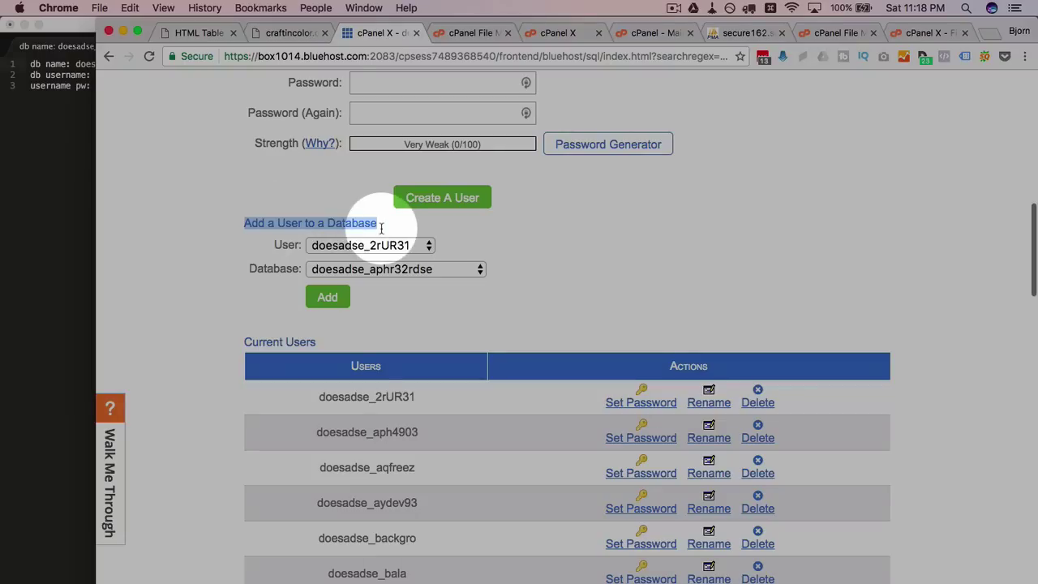
click(389, 207)
click(418, 247)
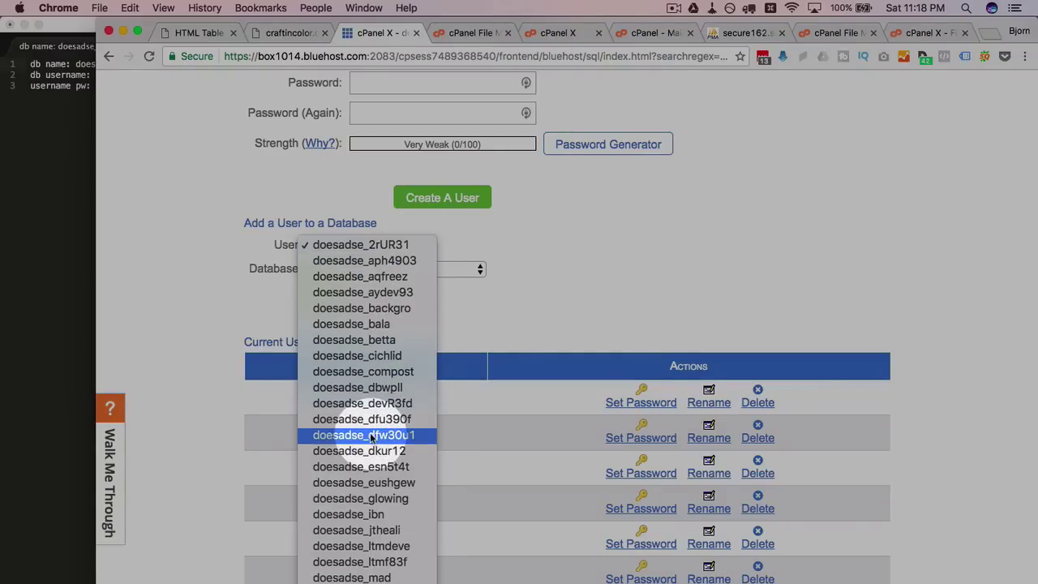
click(394, 438)
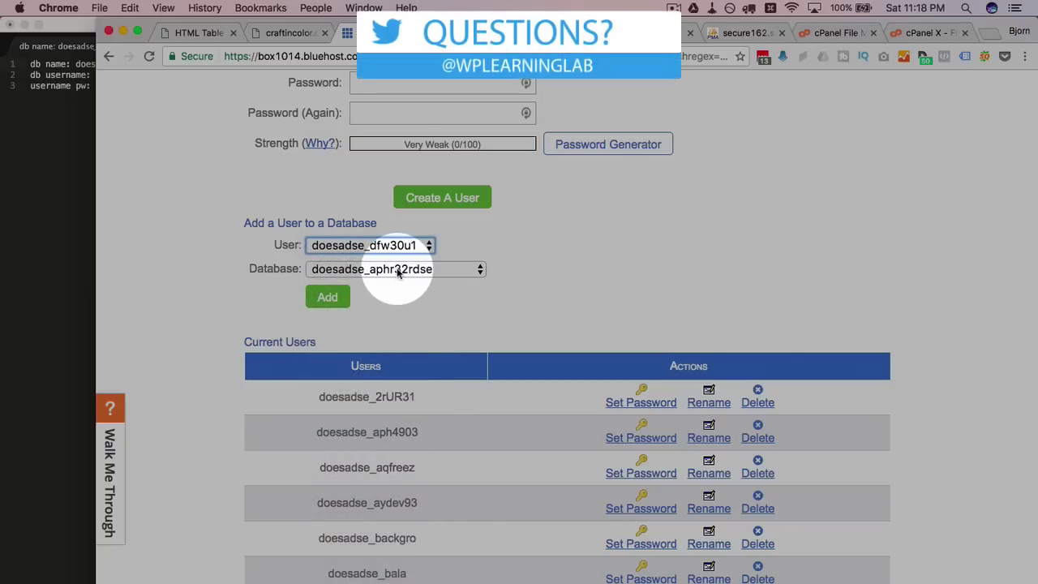
click(458, 271)
click(398, 412)
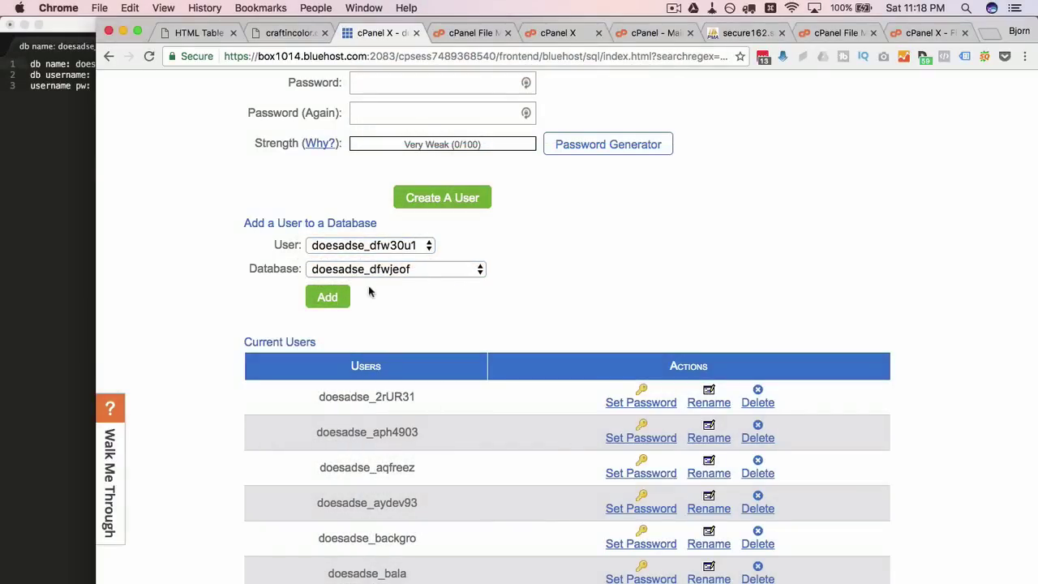
click(338, 297)
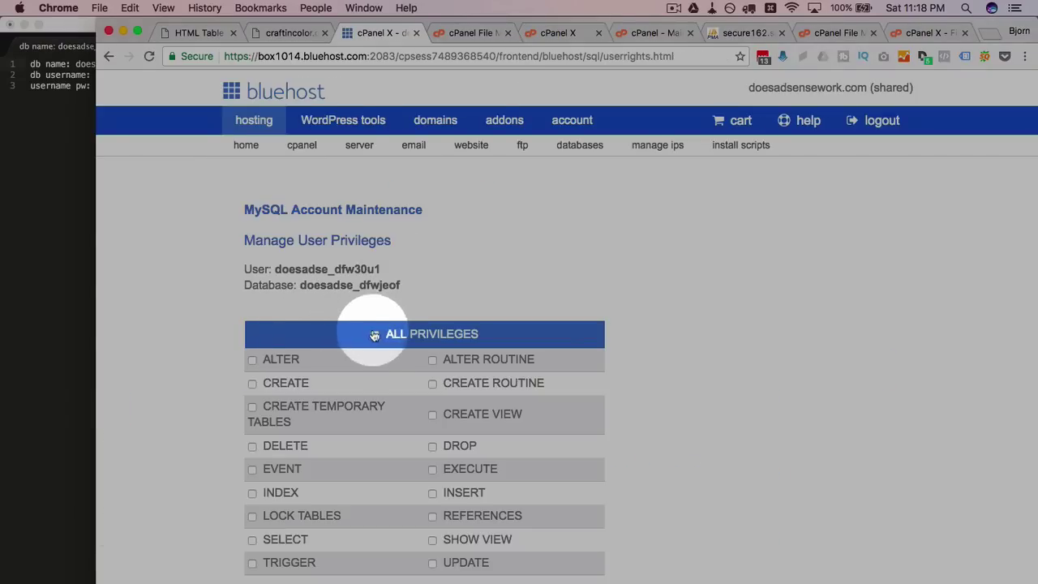
Step: Grant the user all privileges on the database, apply the changes and go back to the MySQL Databases page
click(374, 335)
scroll(205, 434, down, 2)
click(290, 507)
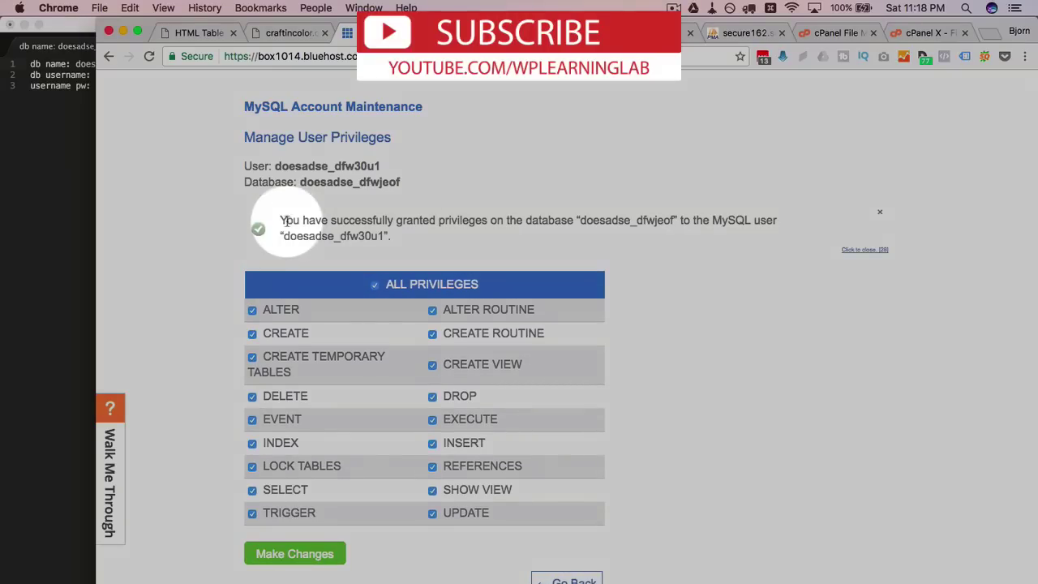
drag(280, 220, 398, 232)
click(397, 234)
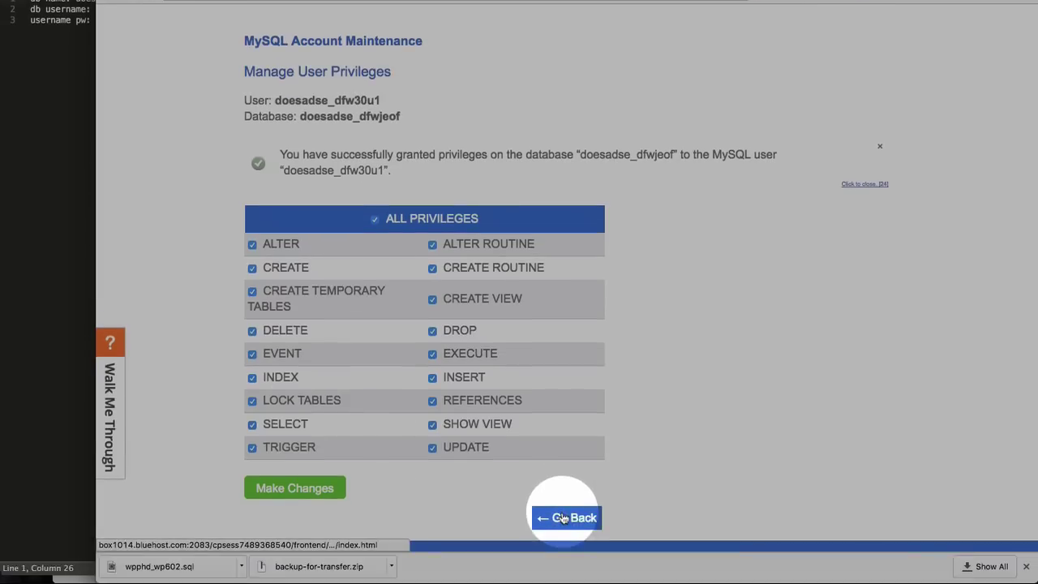
click(564, 517)
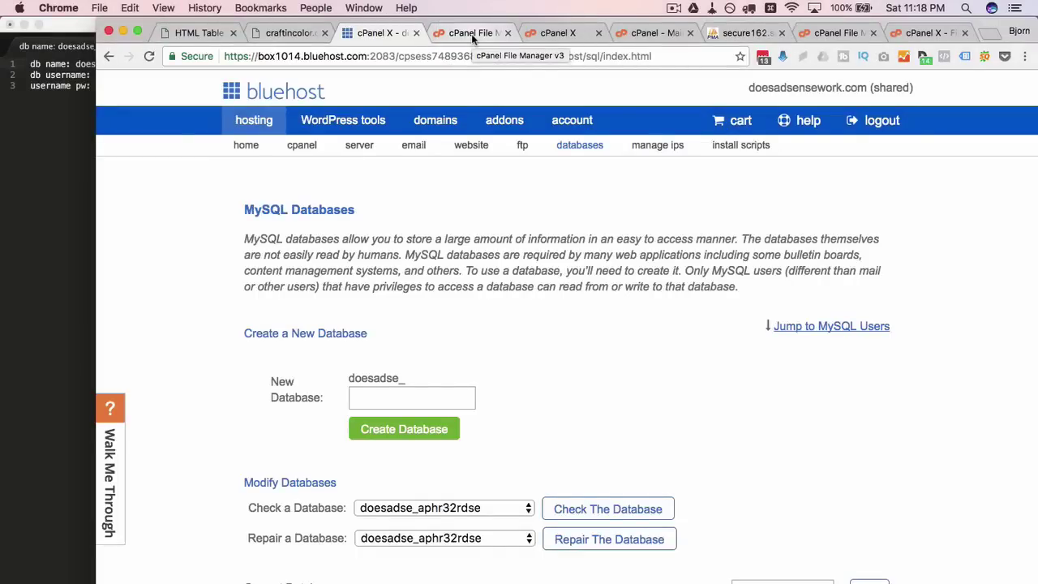
Step: Open craftincolor's wp-config.php for editing in File Manager and replace the DB_NAME value with doesadse_dfwjeof, copied from Sublime Text
click(473, 34)
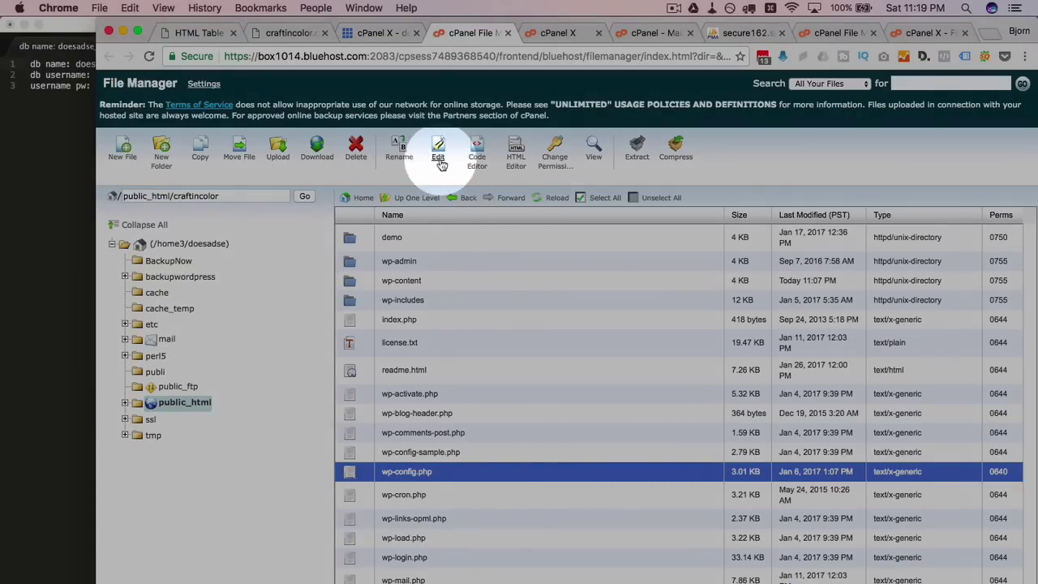
click(439, 162)
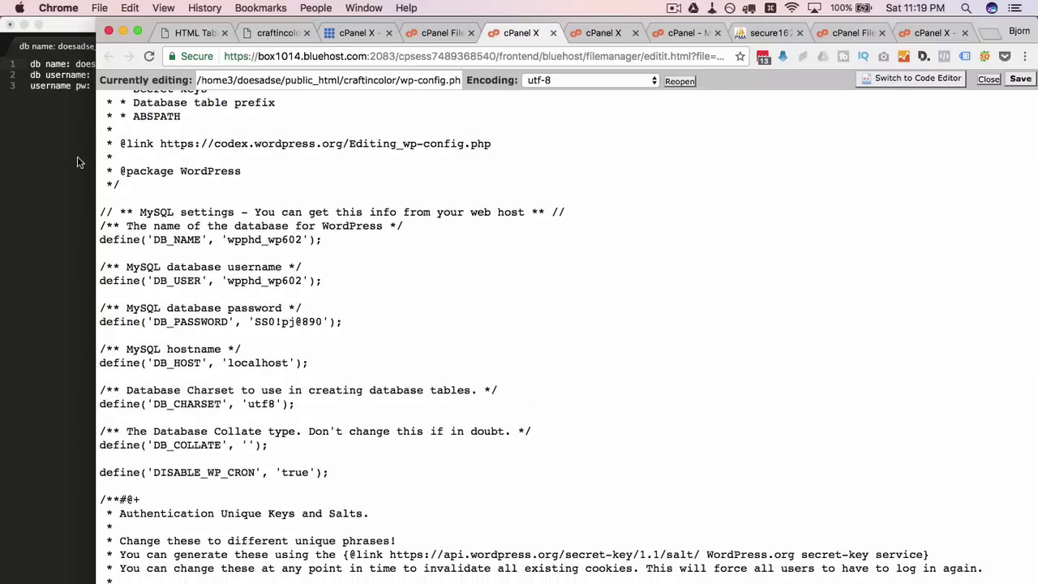
click(77, 162)
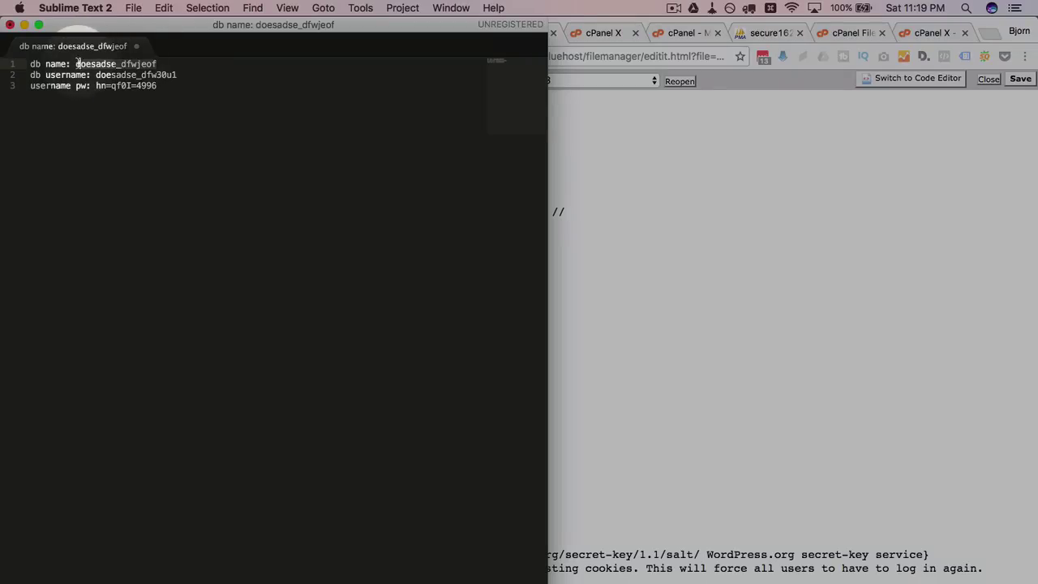
right_click(83, 65)
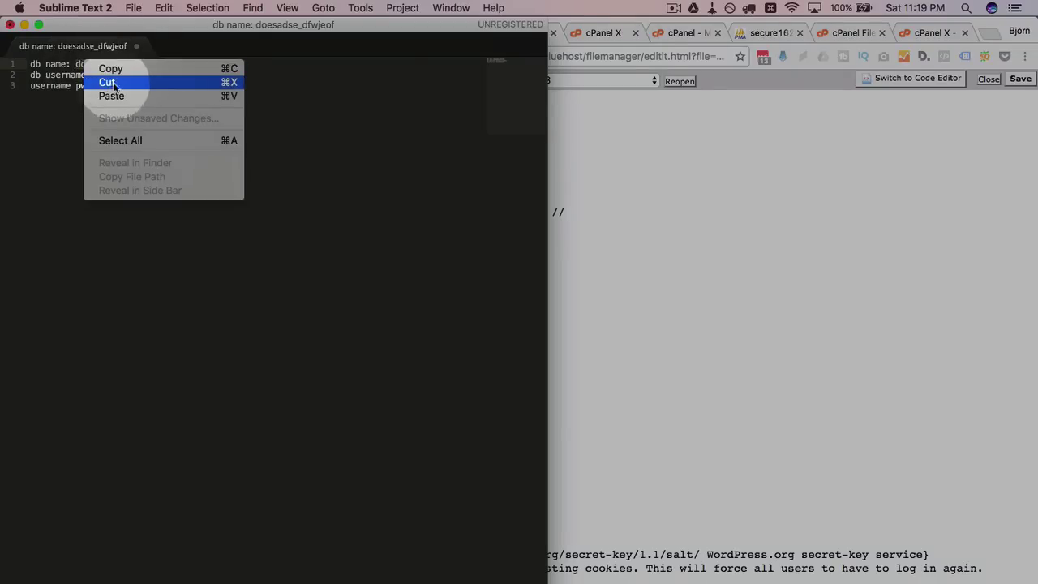
click(111, 68)
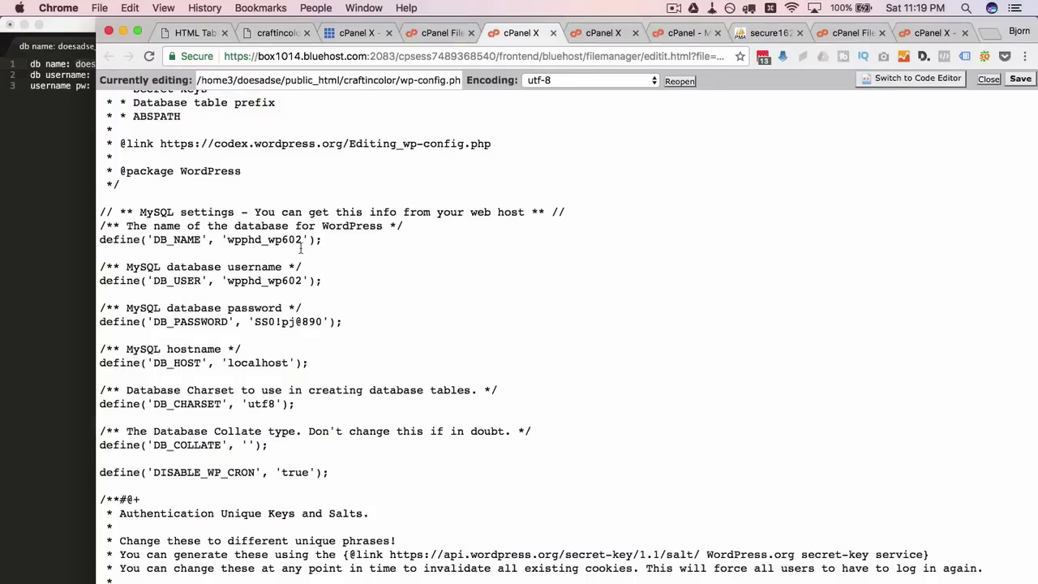
drag(302, 241, 228, 241)
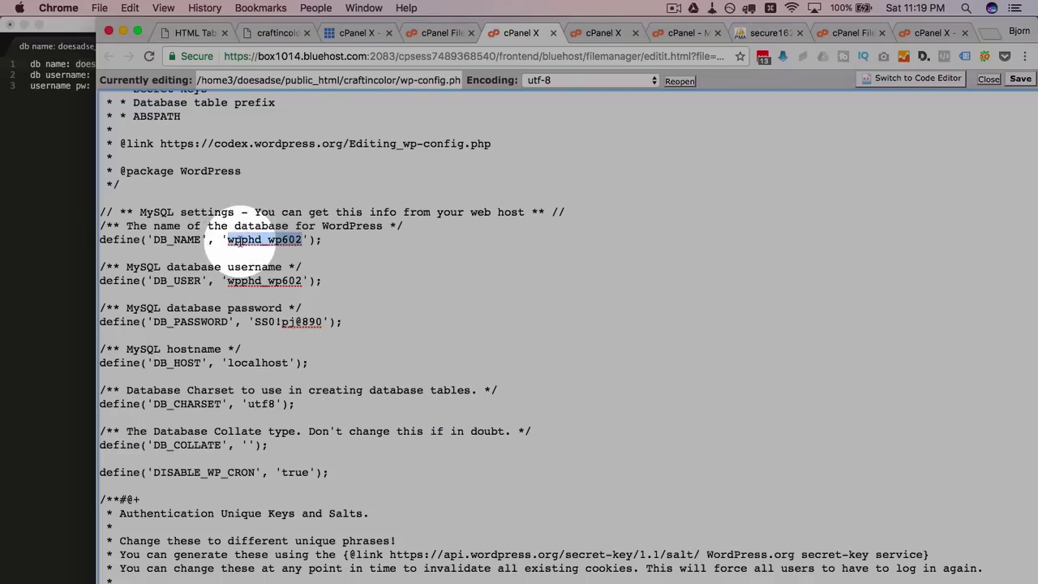
right_click(237, 241)
click(301, 366)
click(72, 186)
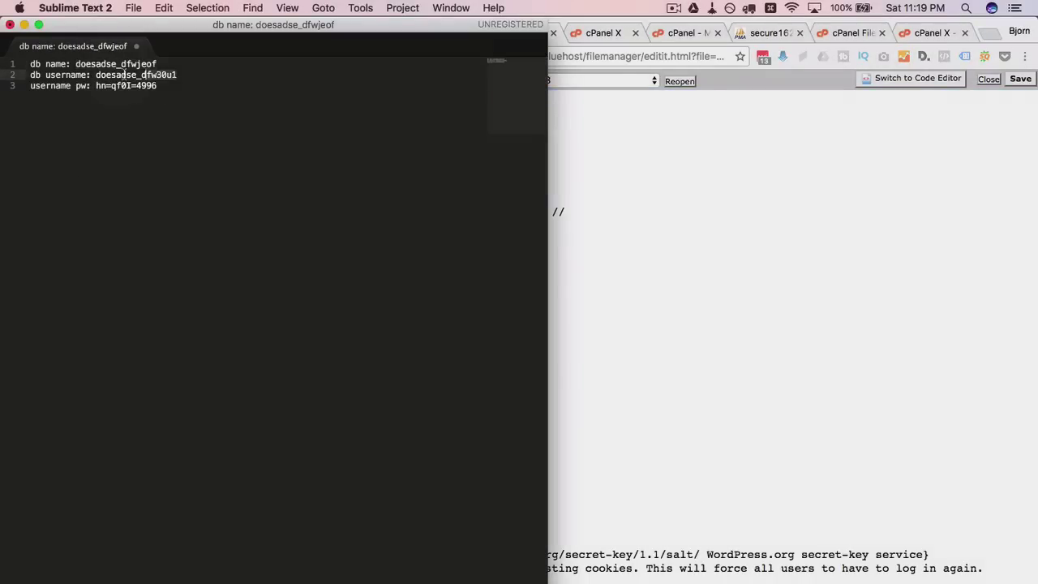
click(96, 74)
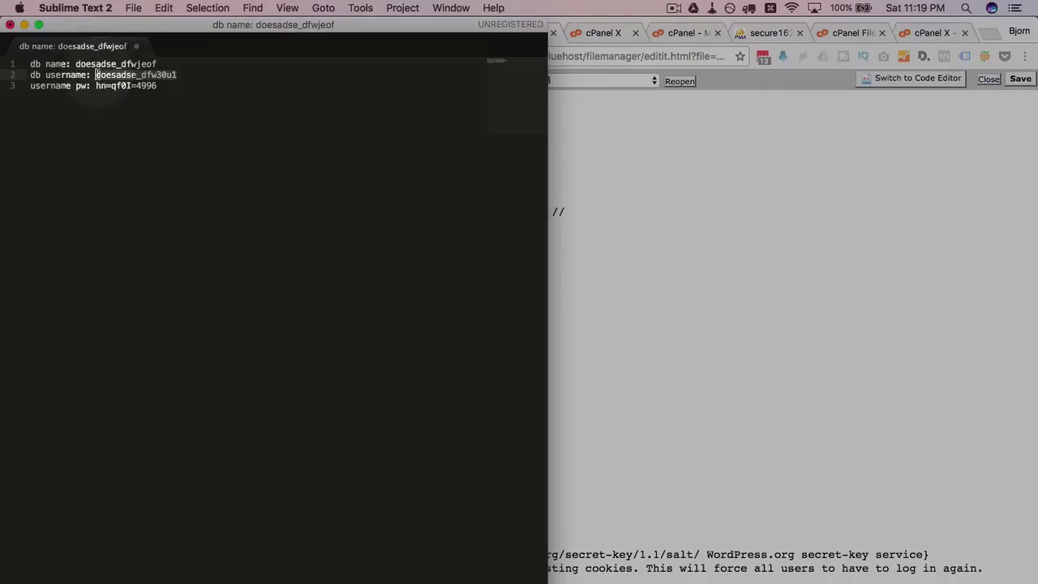
right_click(111, 75)
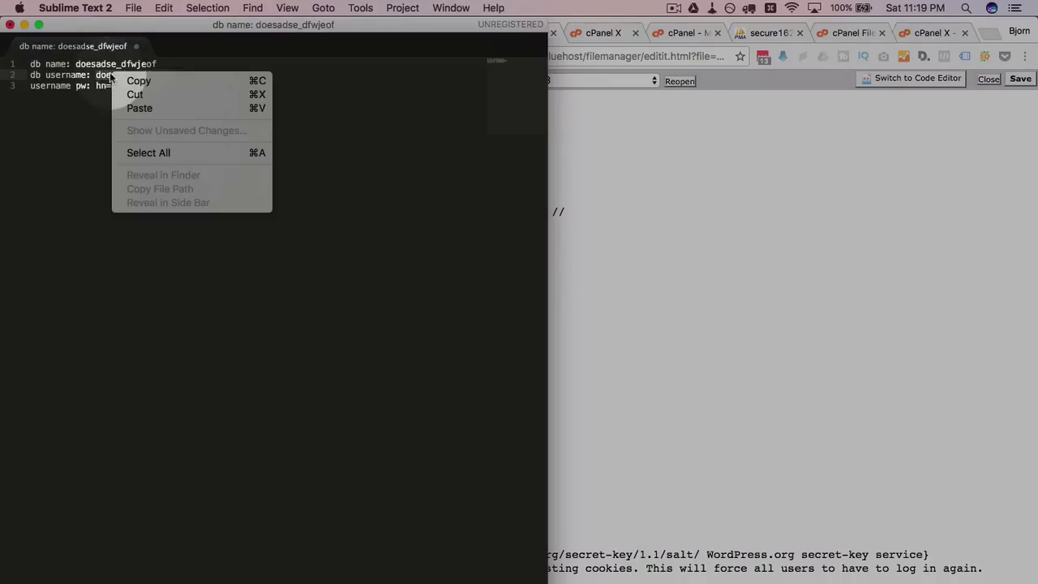
click(158, 83)
click(646, 276)
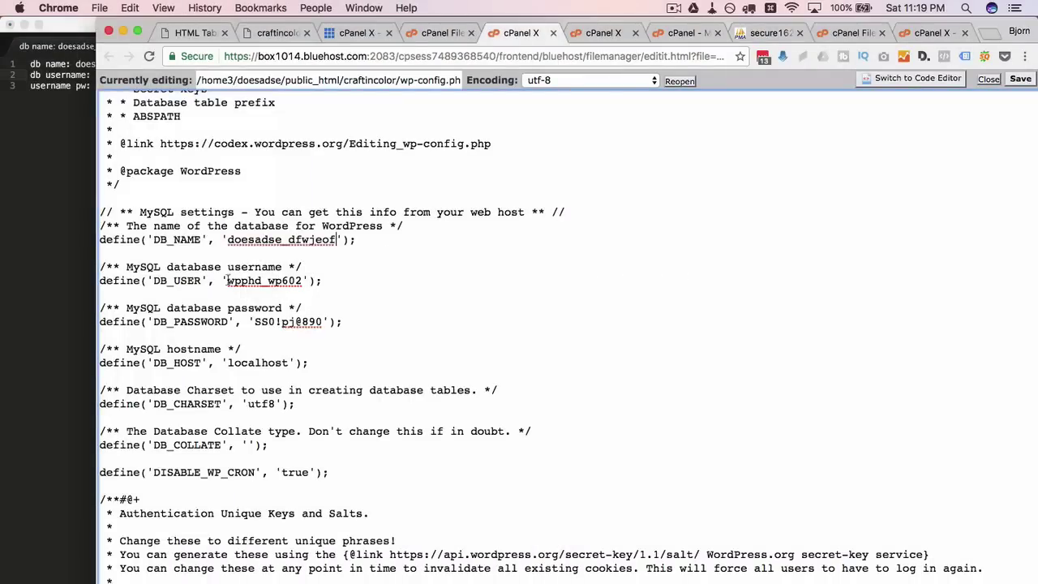
double_click(280, 281)
right_click(277, 282)
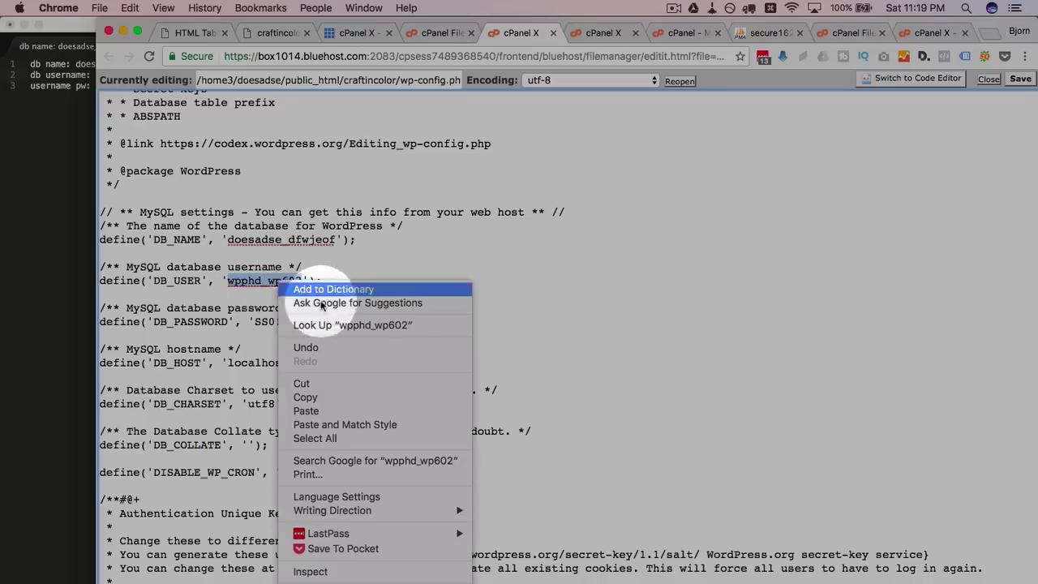
click(300, 409)
Step: Copy the database user password from Sublime Text, paste it over the DB_PASSWORD value in wp-config.php and save the file
click(71, 186)
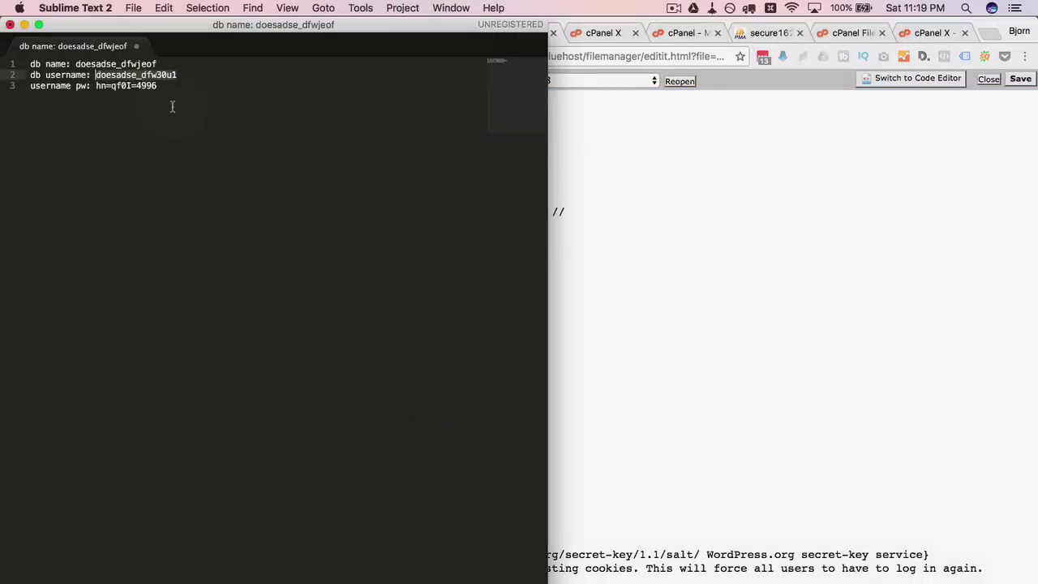
click(97, 86)
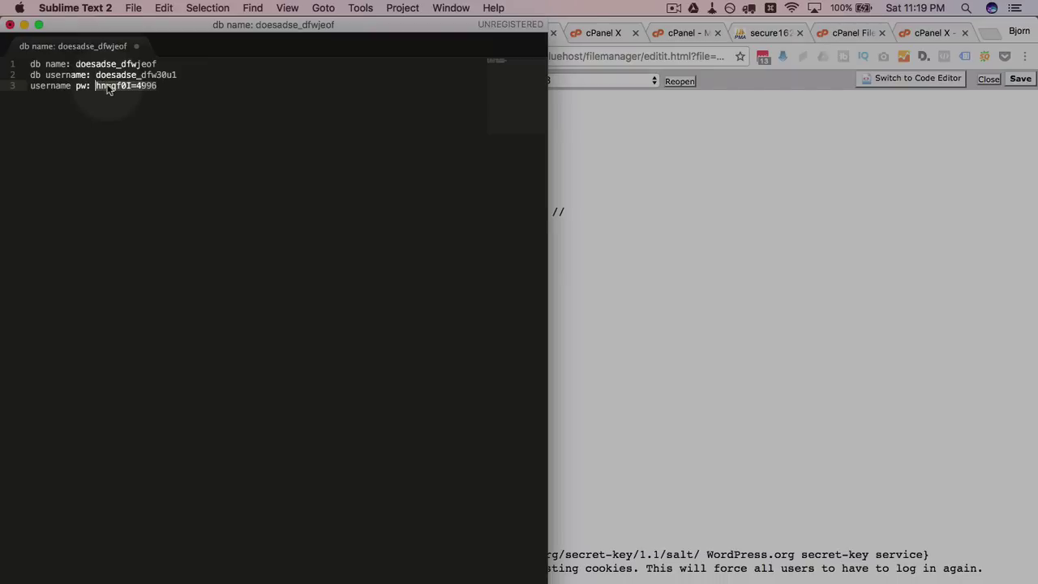
key(super+shift+Right)
right_click(116, 84)
click(174, 105)
key(super+Tab)
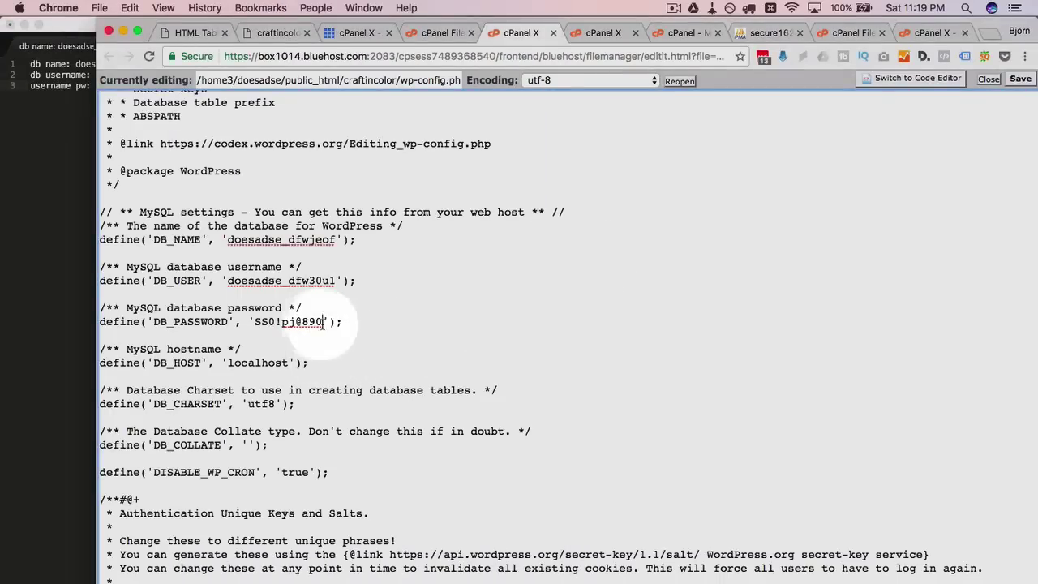
drag(323, 322, 262, 325)
right_click(266, 324)
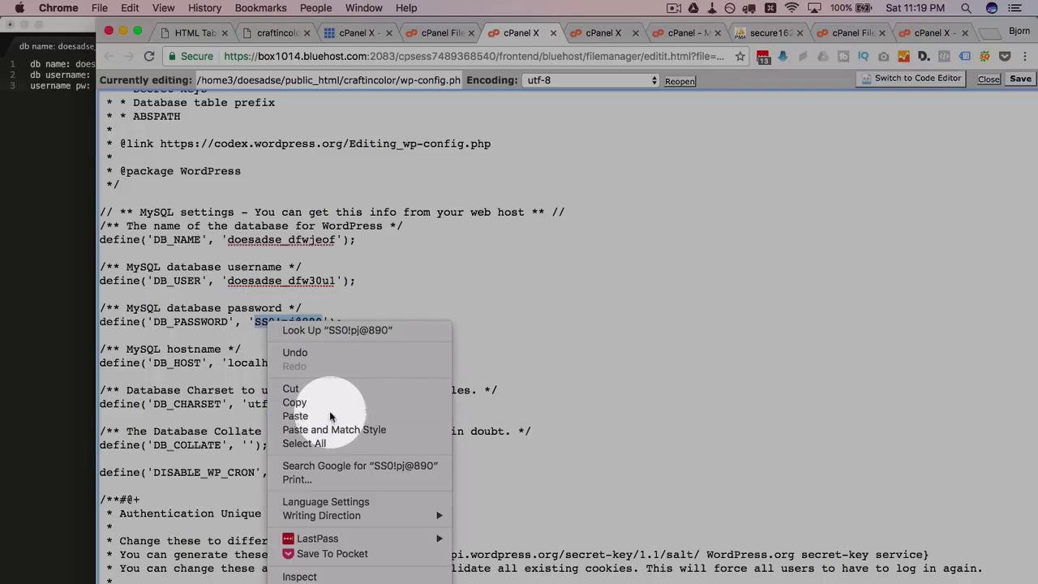
click(422, 415)
click(481, 316)
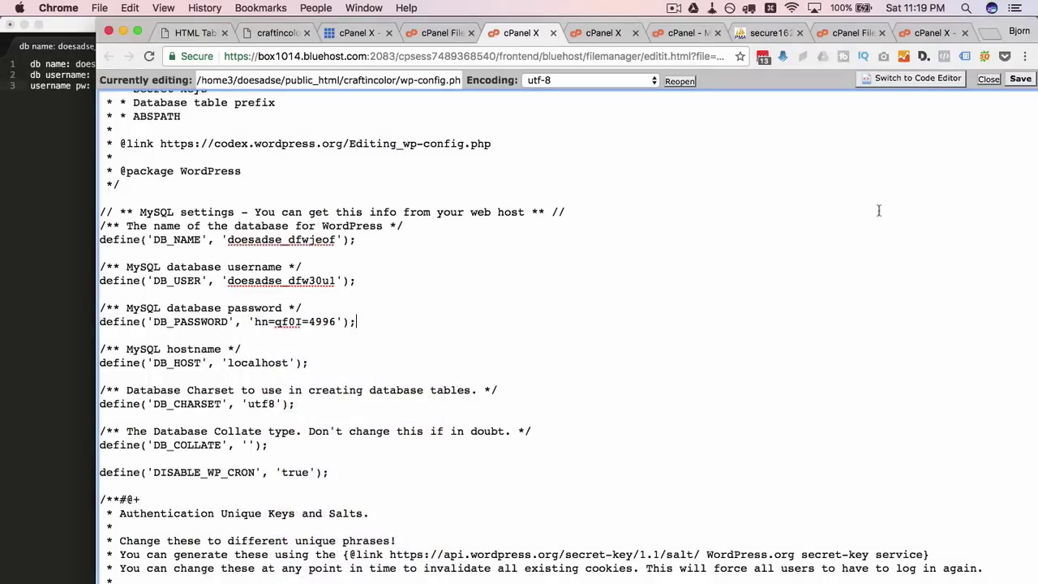
click(1019, 79)
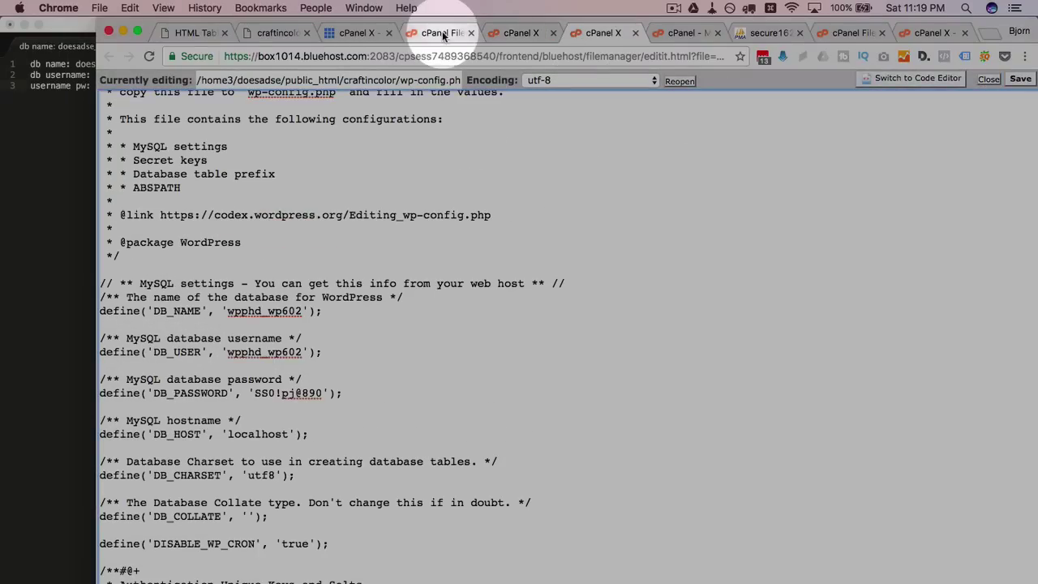
Step: Return to the Bluehost hosting control panel, search the page for "phpmy" and open phpMyAdmin
click(442, 33)
click(347, 32)
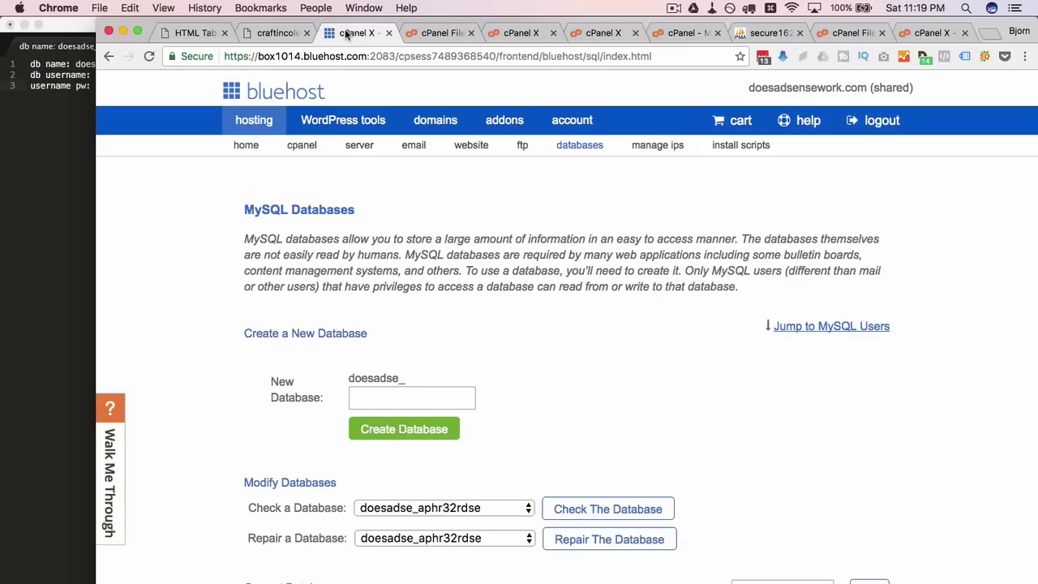
click(345, 32)
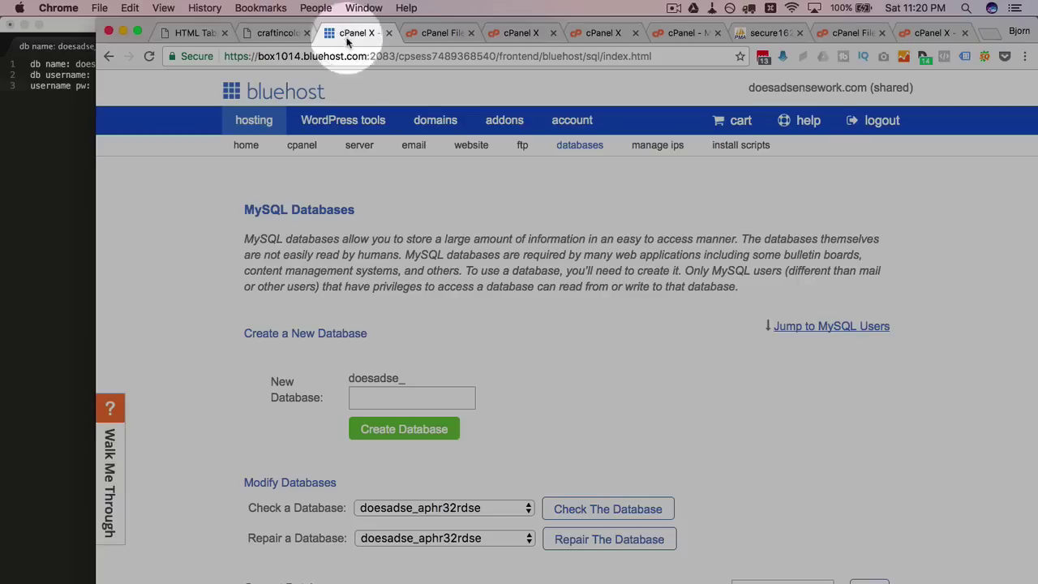
click(311, 148)
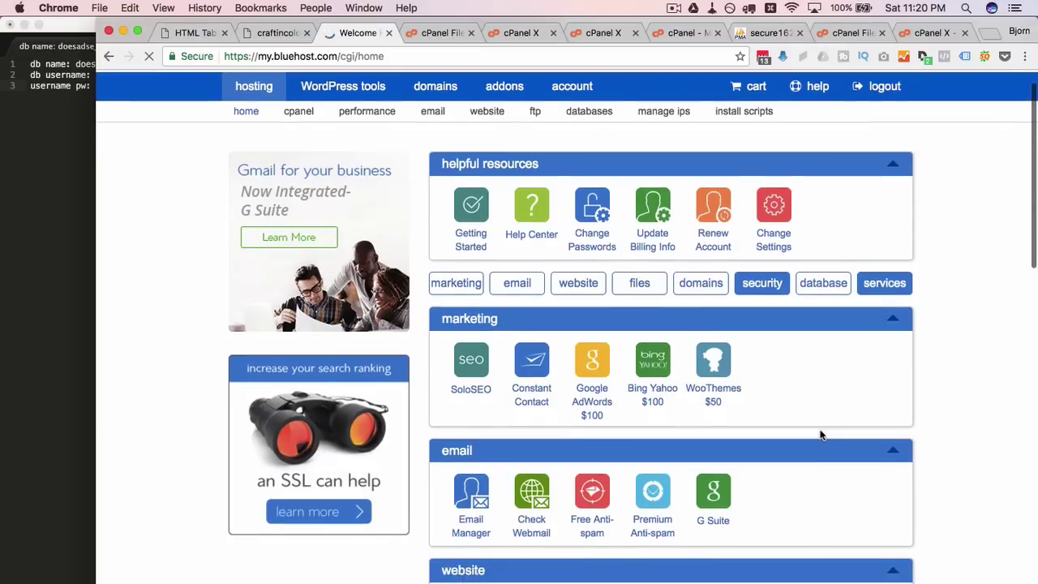
key(super+f)
text(phpmy)
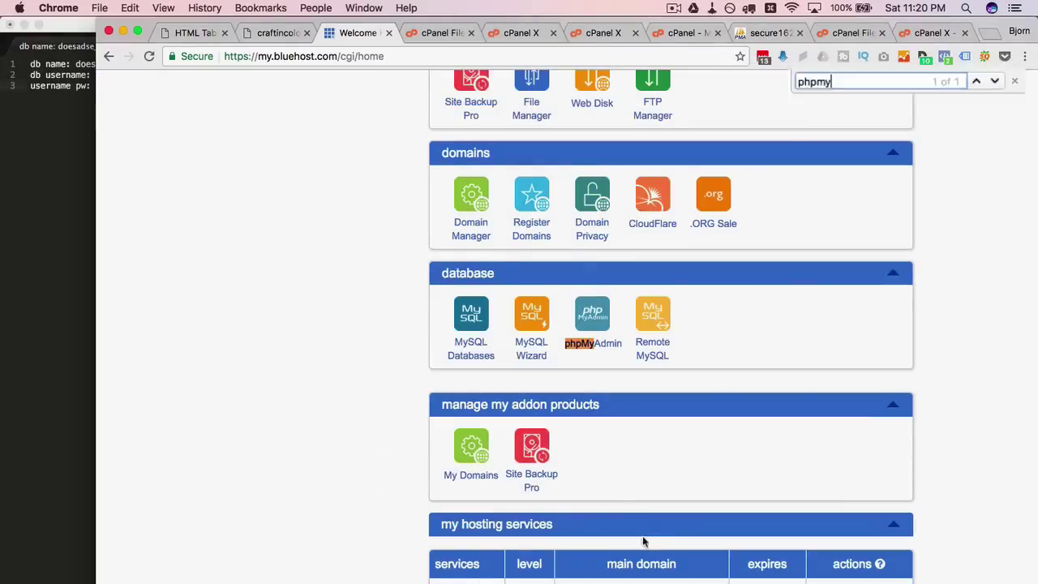
click(589, 347)
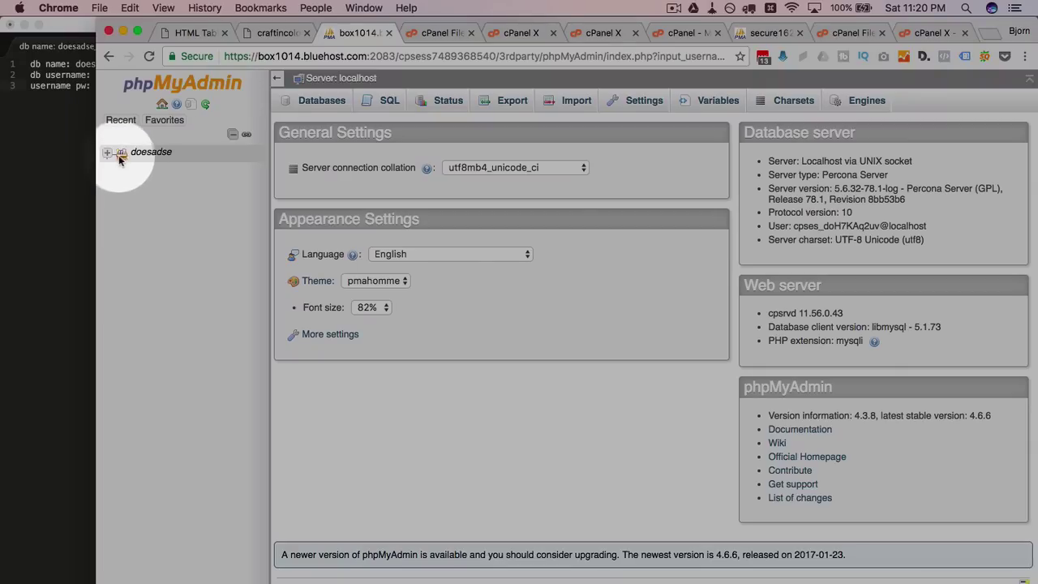
Step: Expand the doesadse database group in phpMyAdmin, select the doesadse_dfwjeof database and open its import form
click(107, 153)
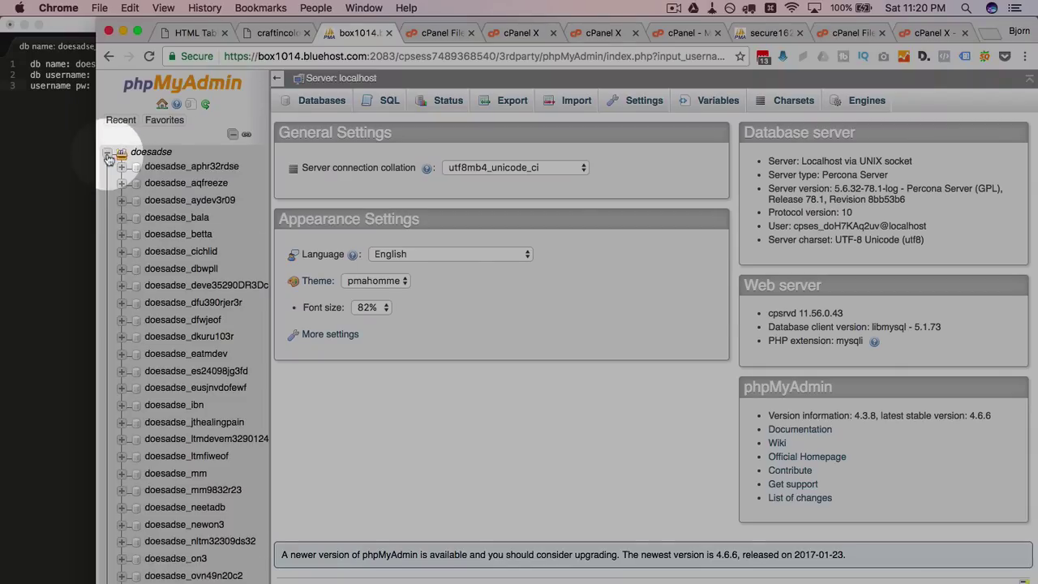
click(209, 252)
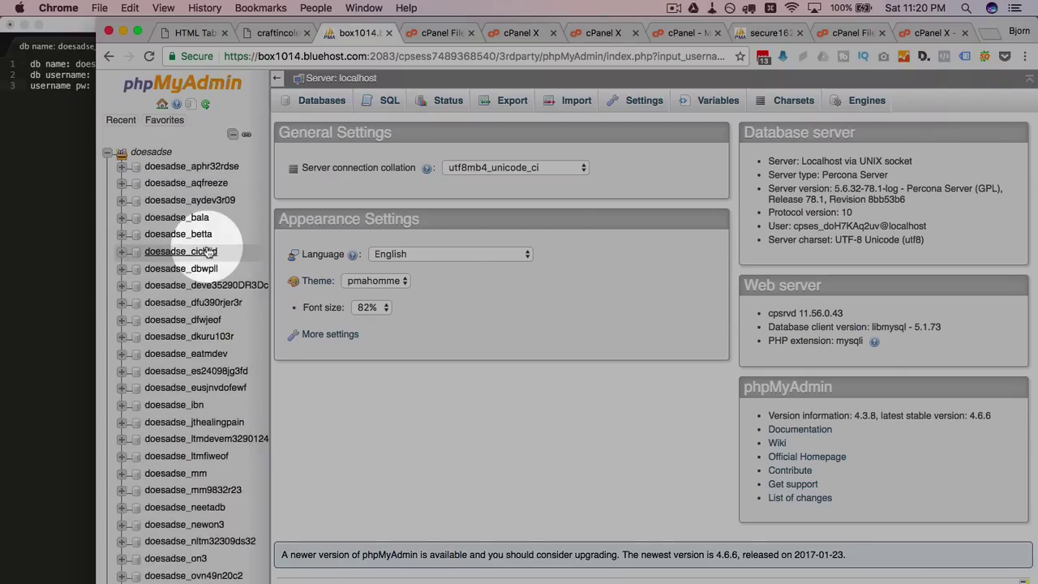
click(186, 322)
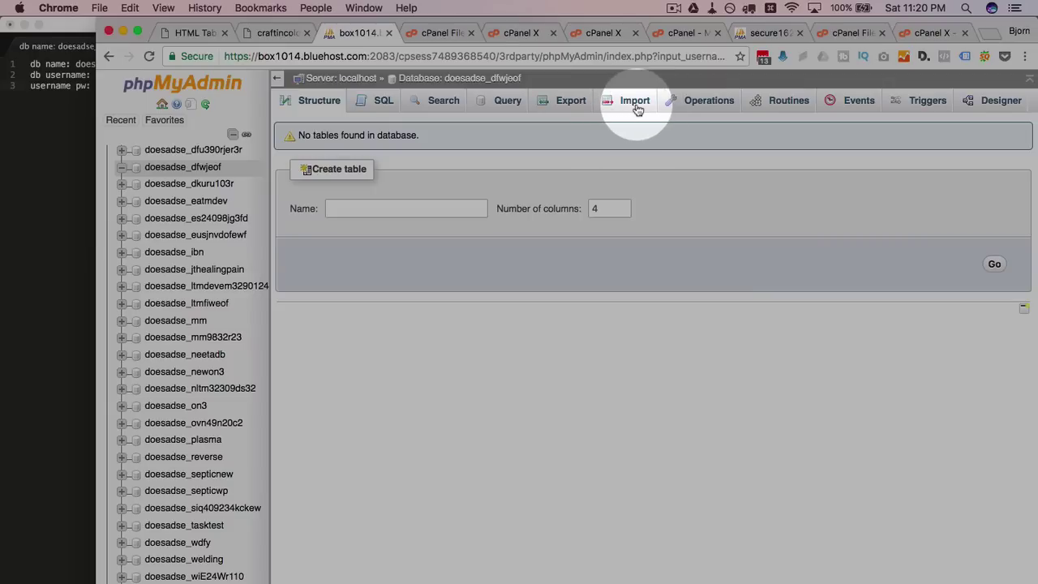
click(637, 105)
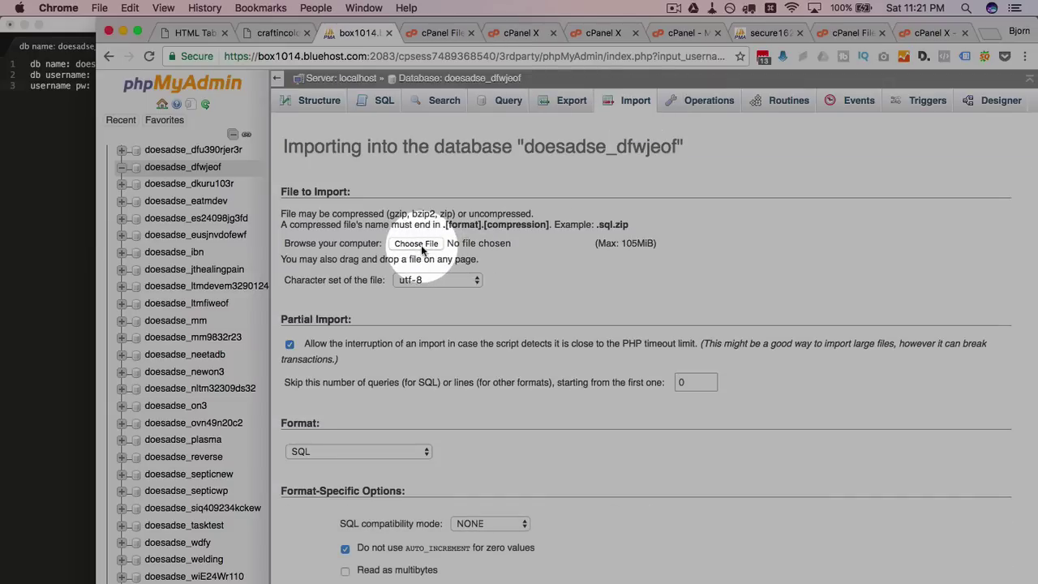
Step: Choose wpphd_wp602.sql from Downloads and import it into doesadse_dfwjeof as SQL with the utf-8 character set
click(421, 246)
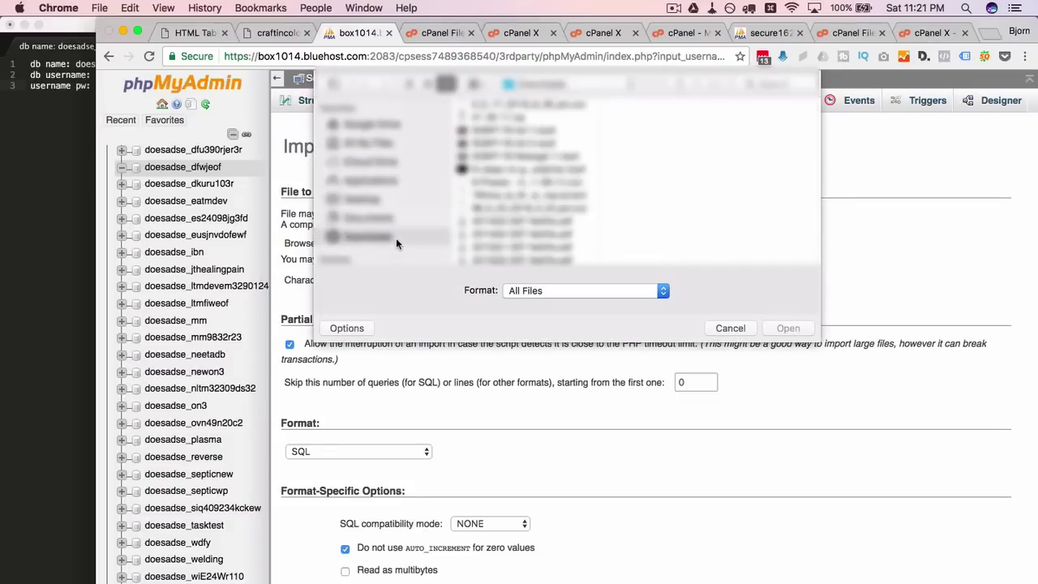
click(507, 231)
scroll(509, 232, down, 4)
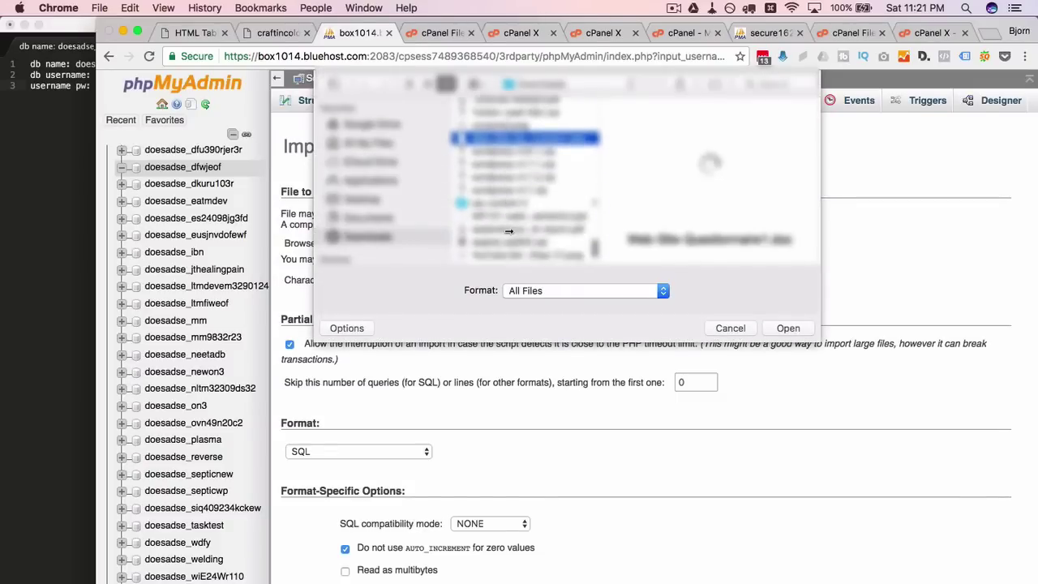
click(482, 216)
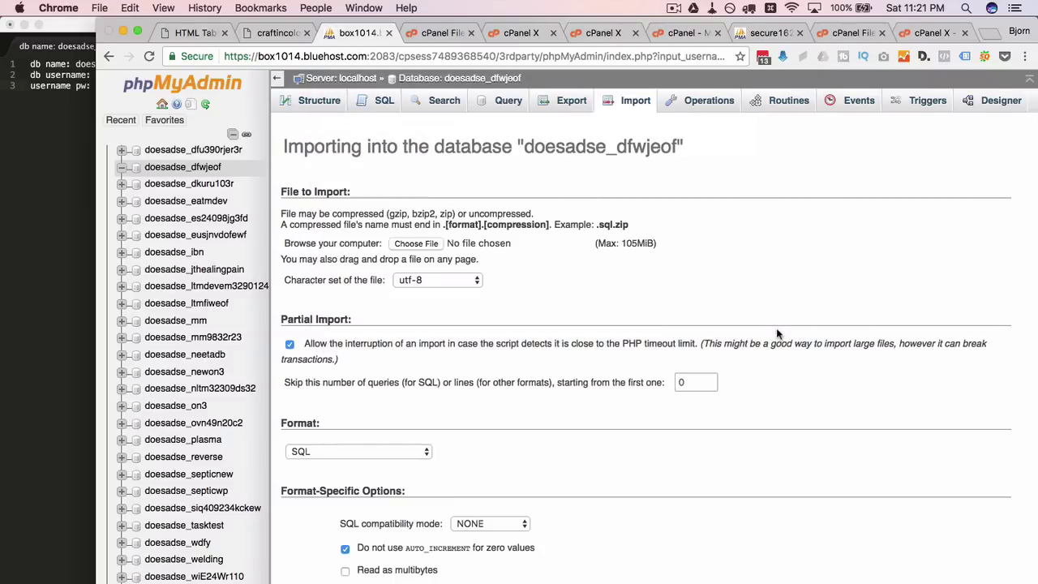
scroll(503, 258, down, 2)
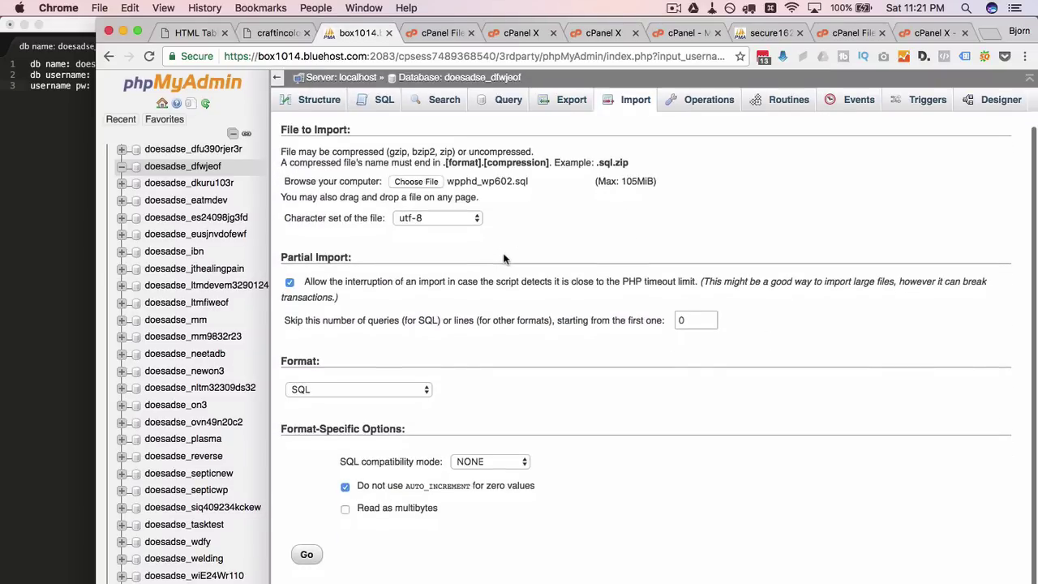
click(307, 556)
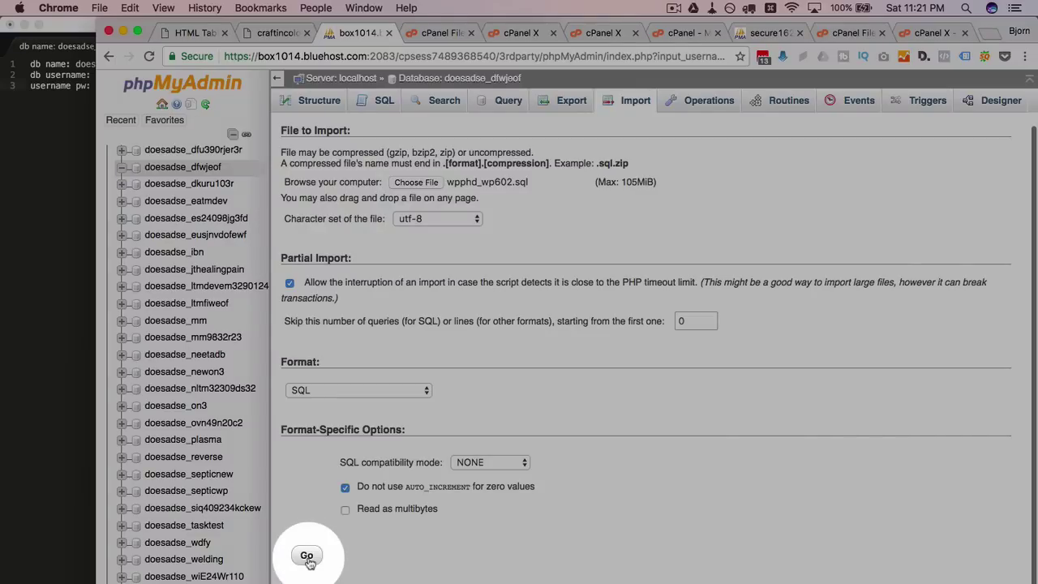
click(307, 559)
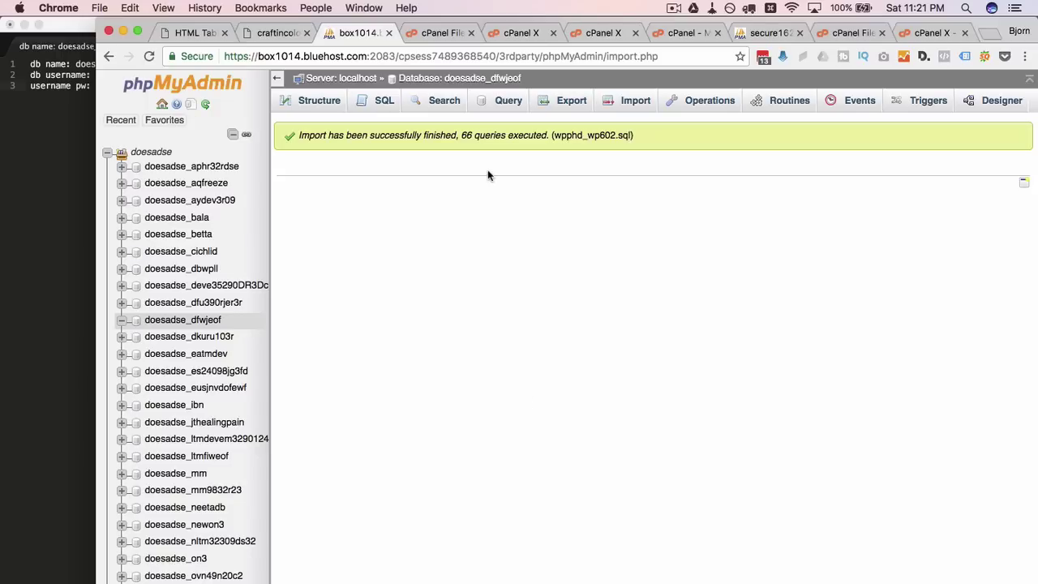
Step: Read the import result message and review the list of imported tables in the doesadse_dfwjeof database structure
drag(302, 137, 467, 134)
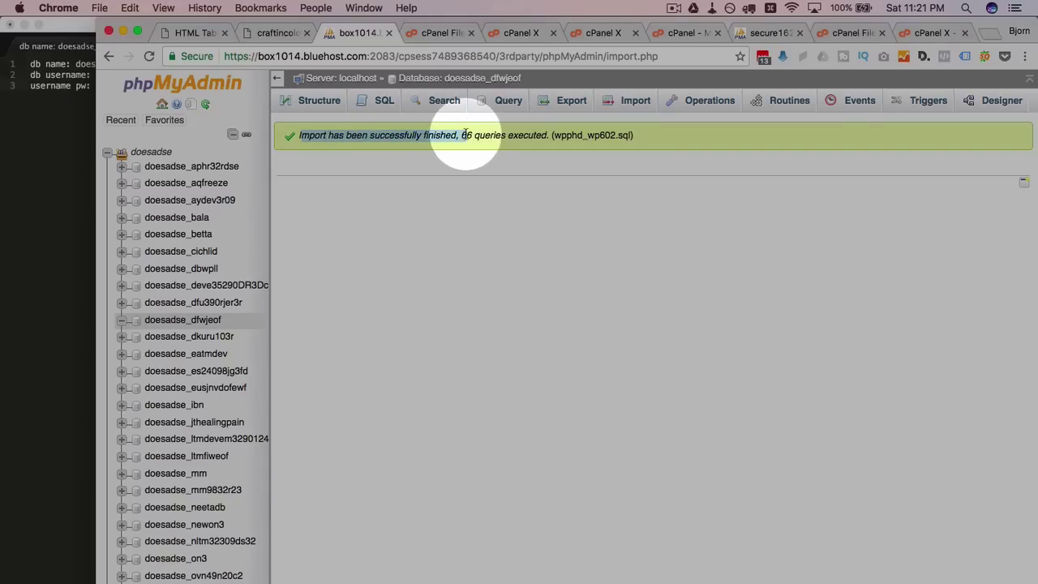
click(466, 134)
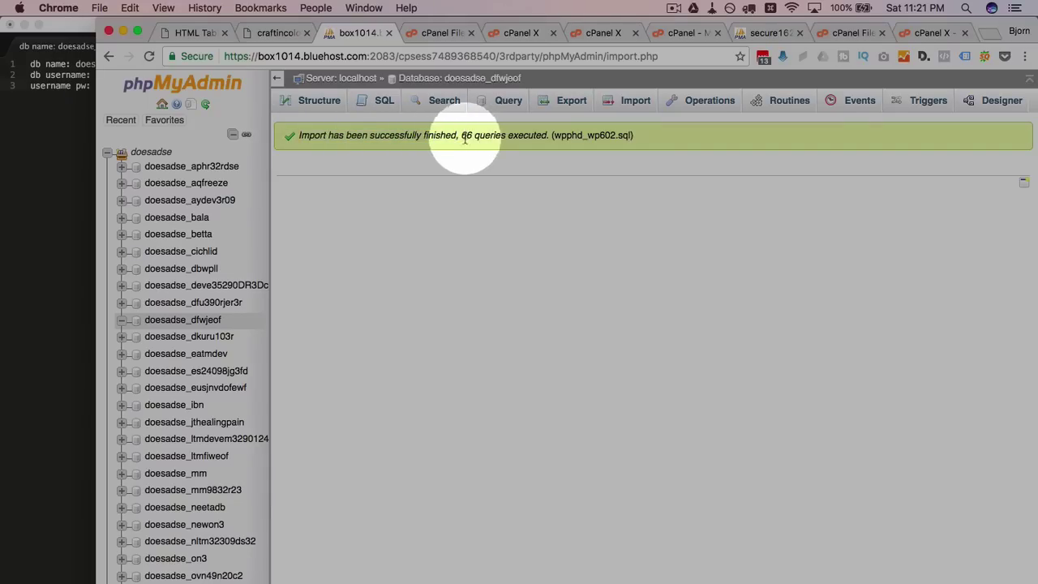
click(320, 101)
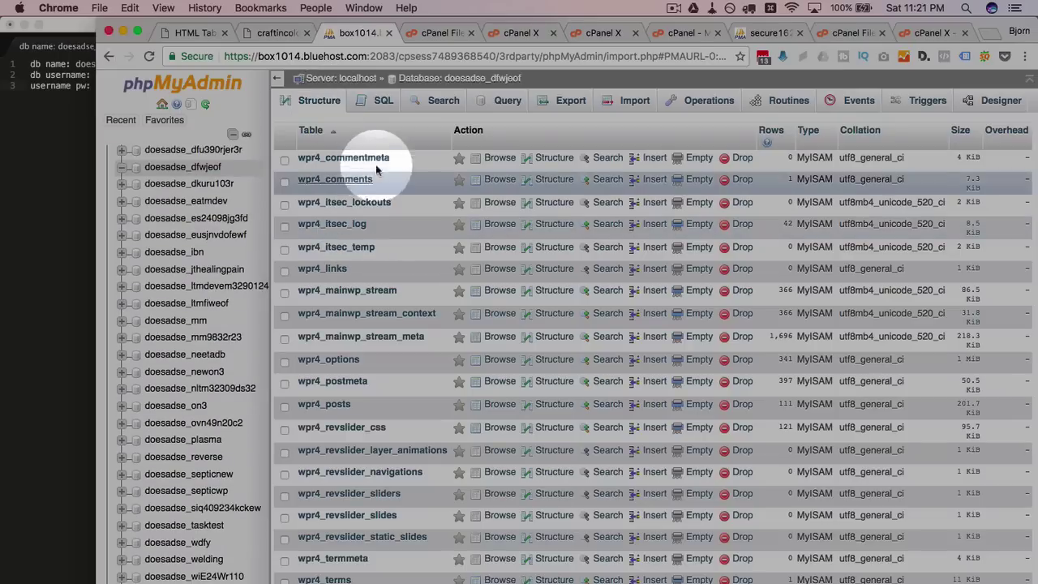
scroll(349, 389, down, 2)
scroll(349, 390, down, 3)
scroll(349, 389, up, 2)
scroll(341, 385, up, 2)
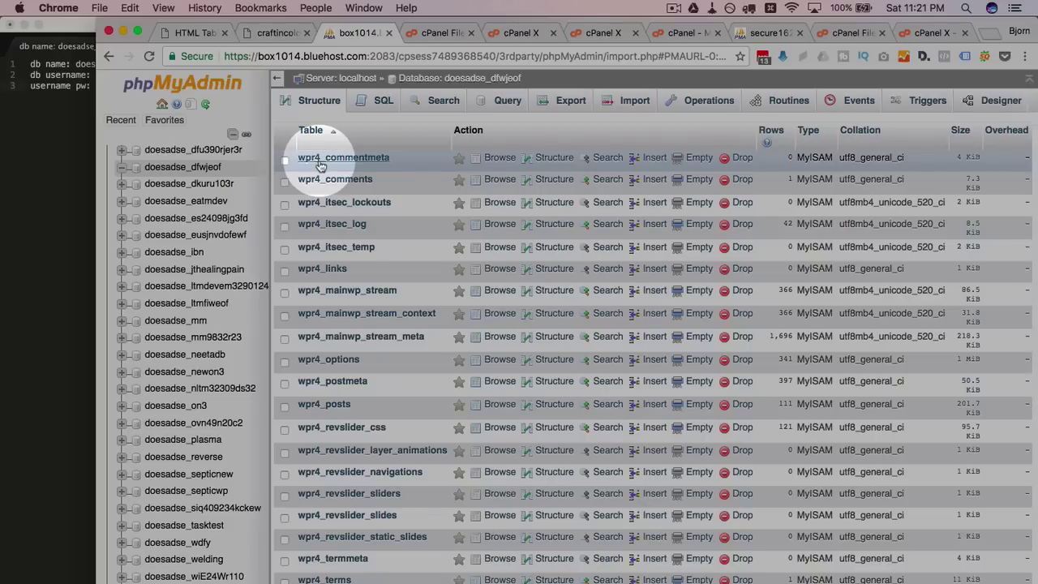
Step: Compare the $table_prefix value in craftincolor's wp-config.php with the imported table names in phpMyAdmin, and save the file
click(442, 32)
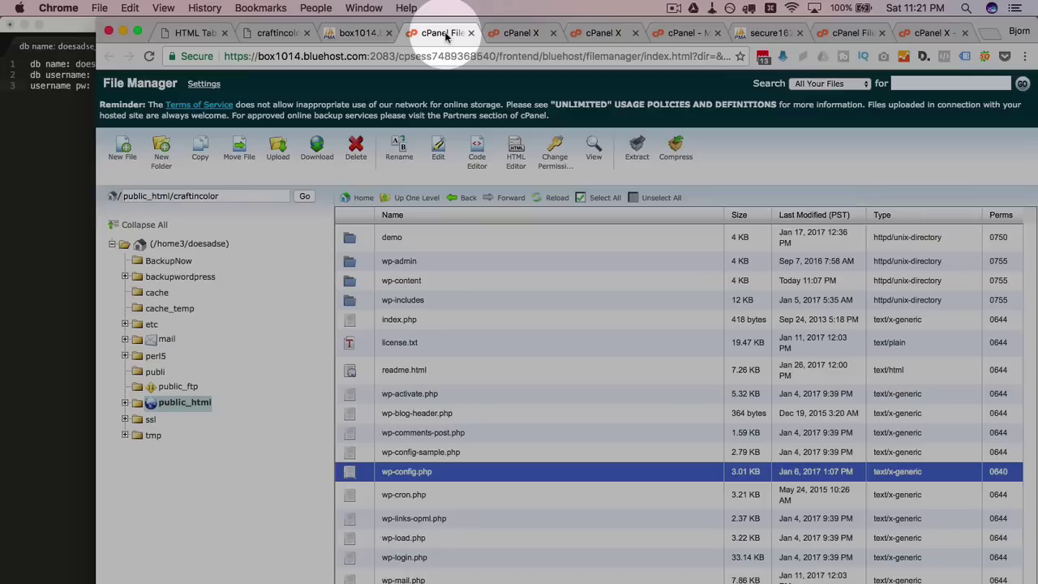
click(502, 36)
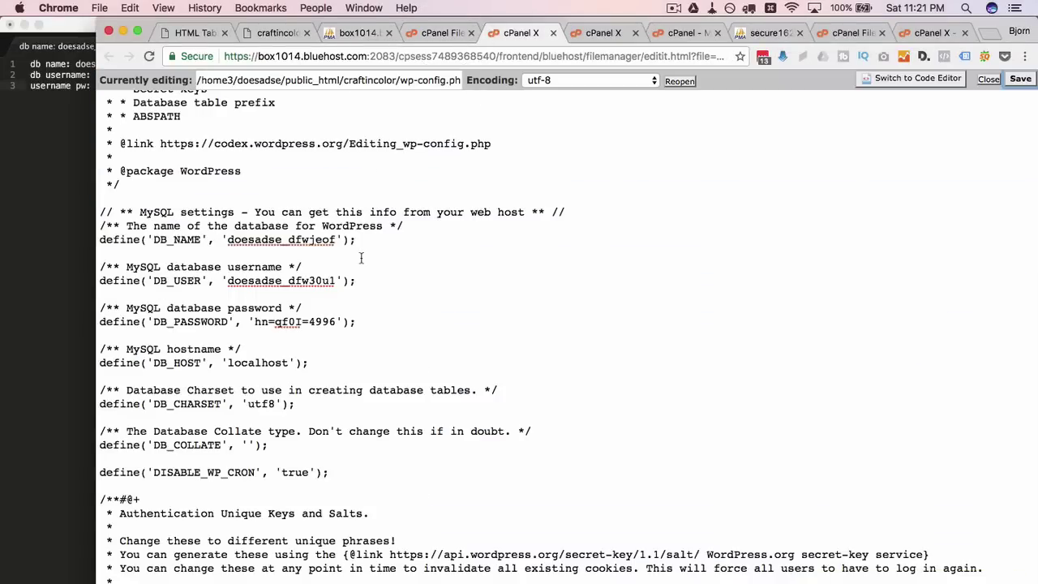
scroll(361, 258, down, 10)
scroll(361, 258, down, 6)
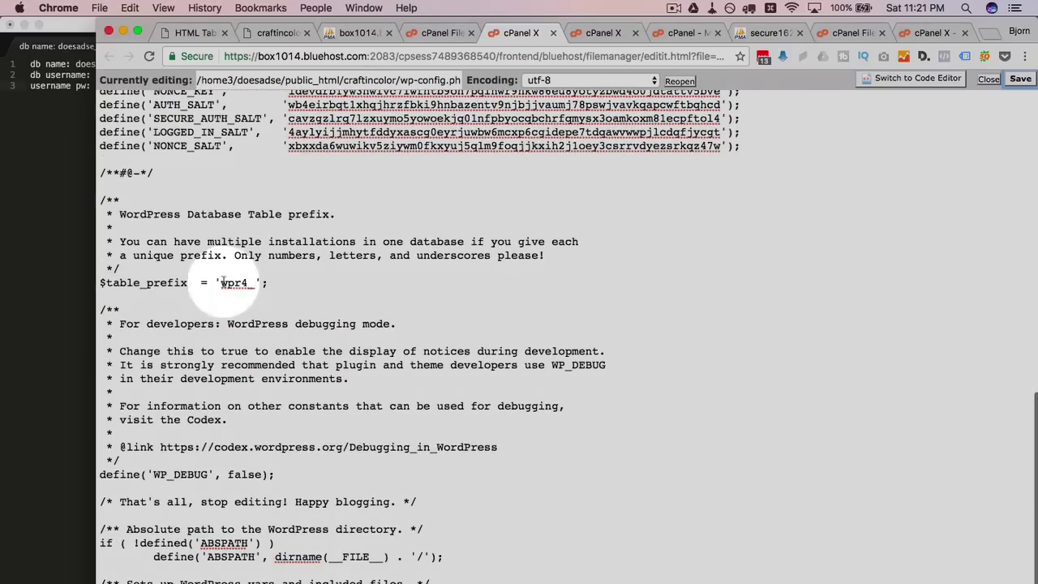
double_click(245, 286)
drag(245, 285, 223, 286)
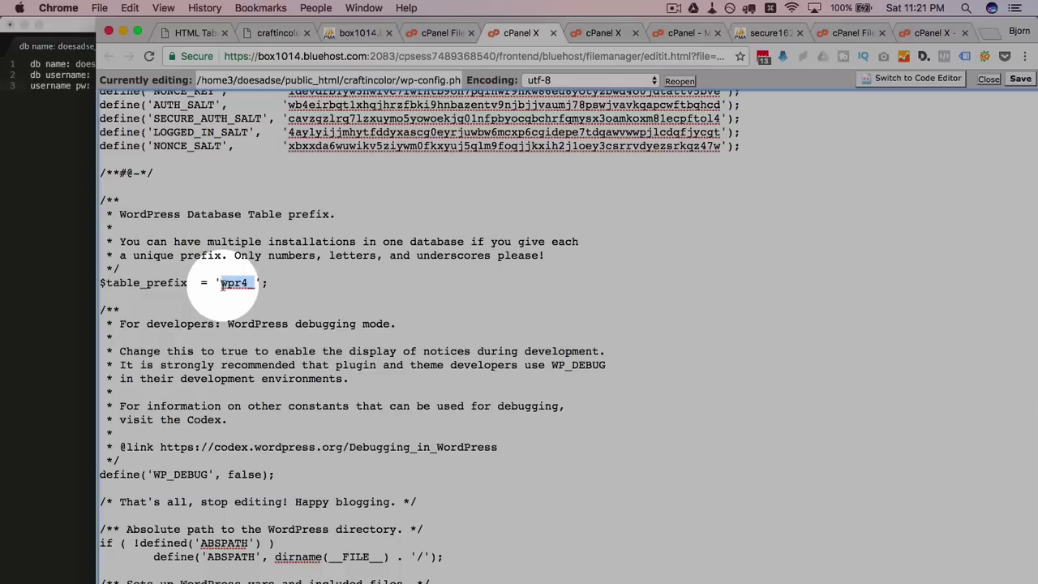
click(356, 34)
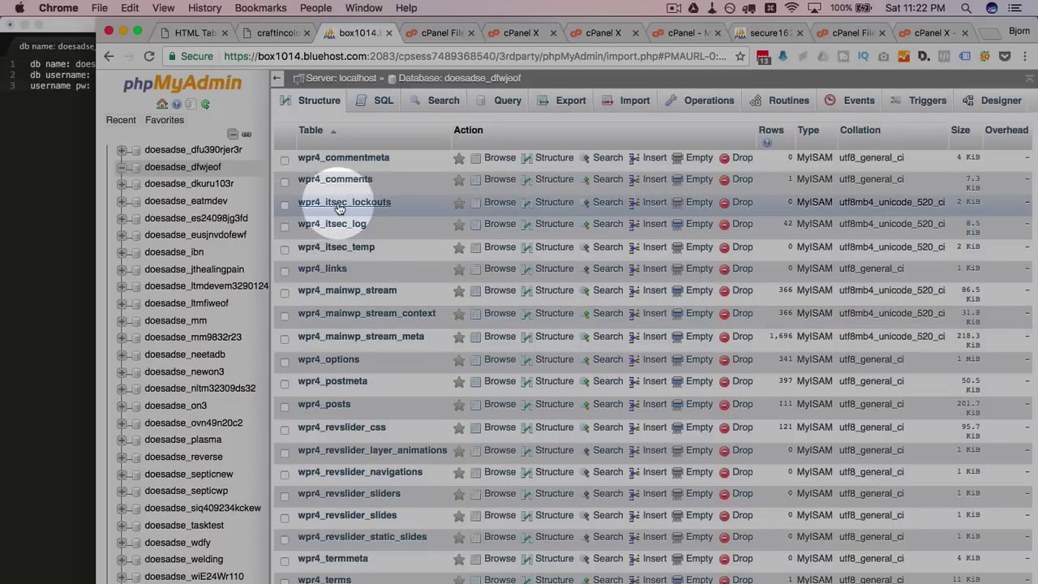
click(519, 32)
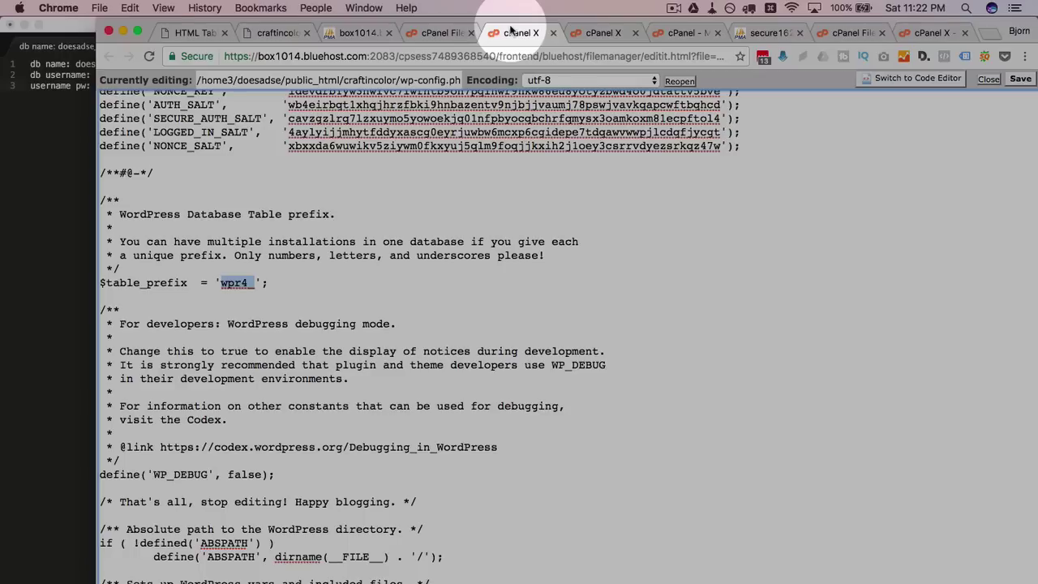
drag(222, 283, 247, 283)
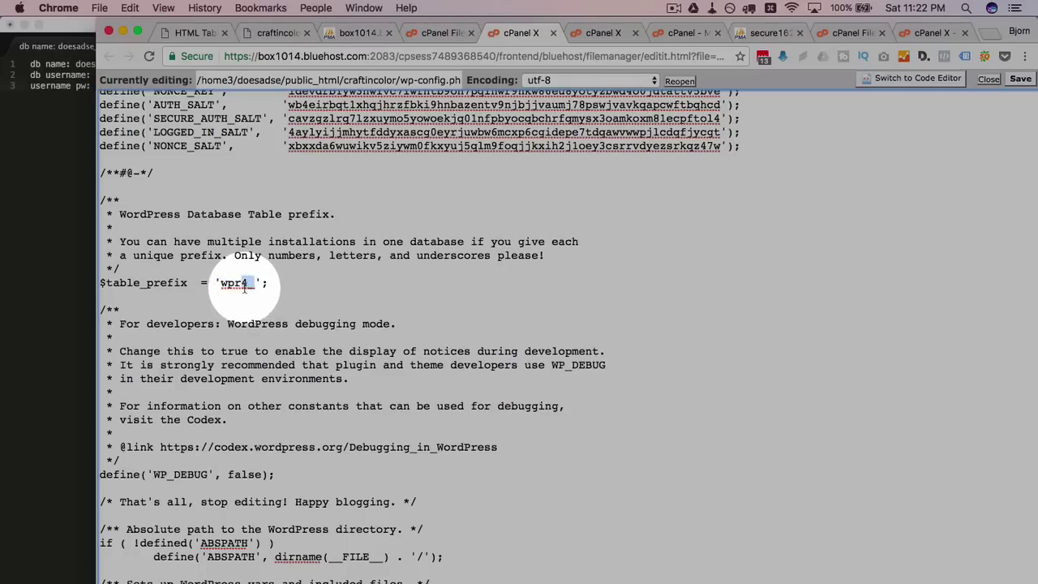
click(1024, 81)
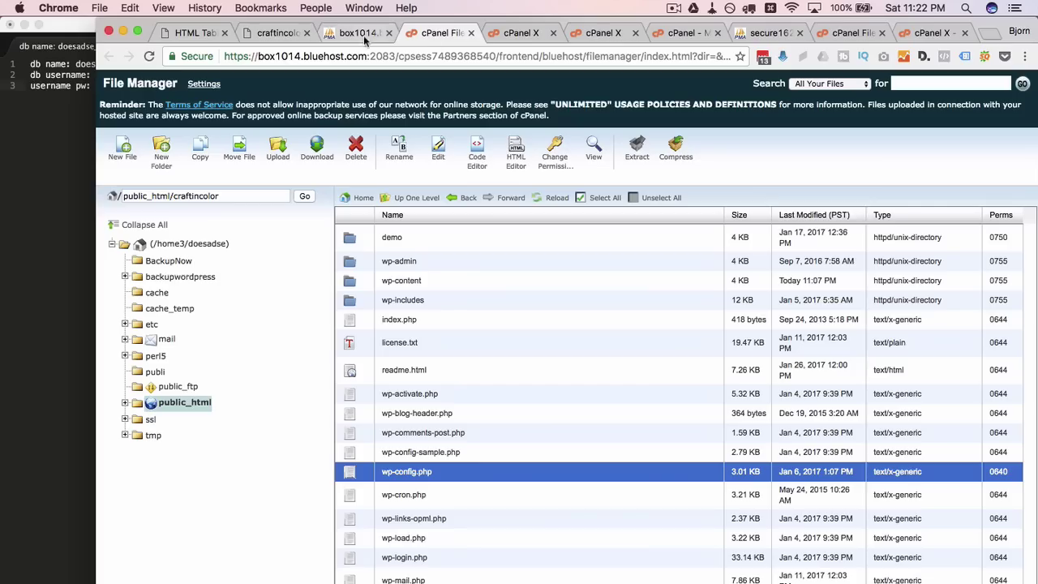
Step: Return to the doesadse_dfwjeof tables in phpMyAdmin and browse the rows of the wpr4_options table
click(350, 34)
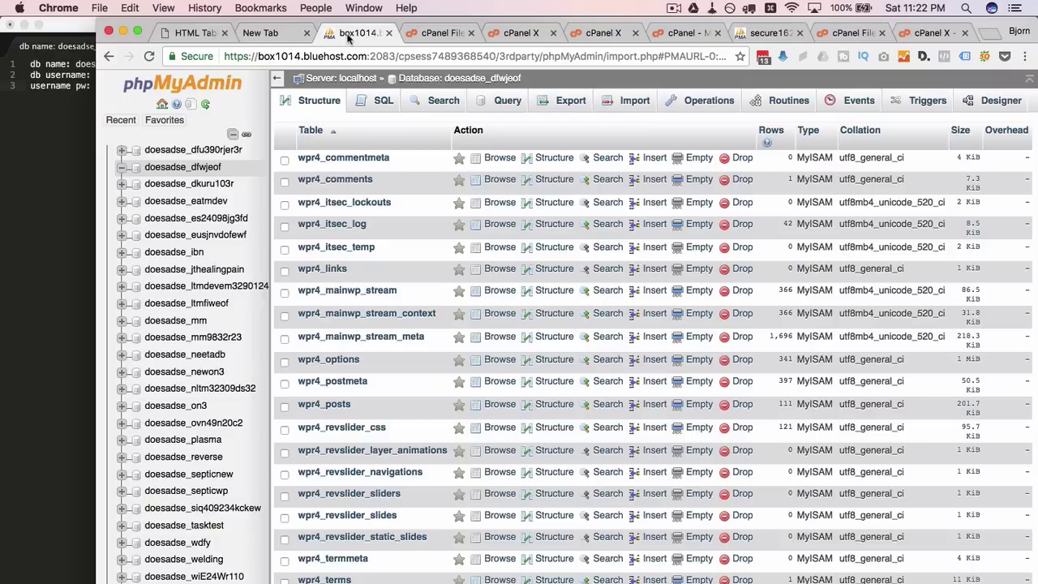
scroll(433, 332, down, 5)
scroll(427, 384, up, 3)
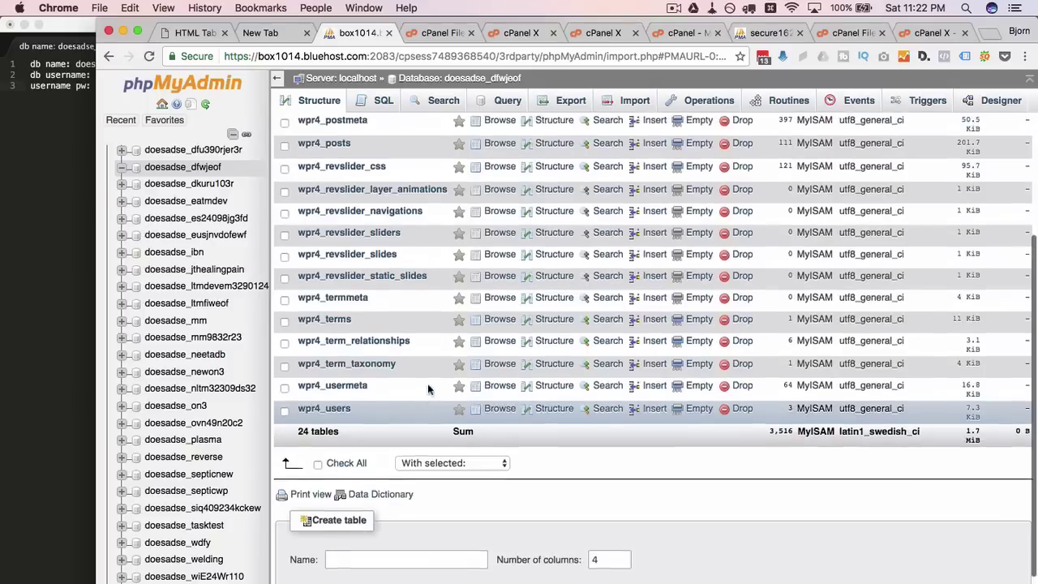
scroll(428, 384, up, 2)
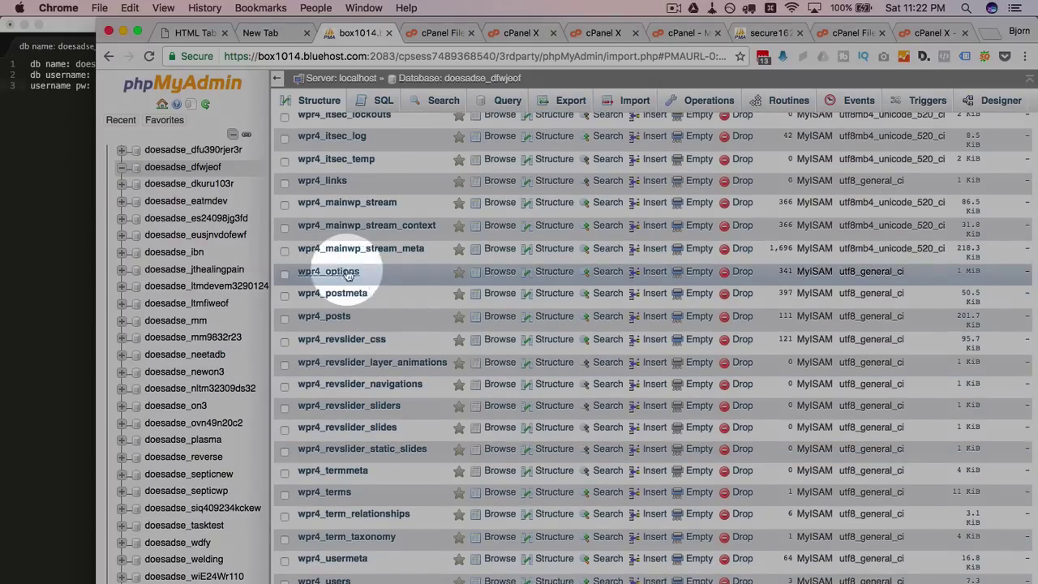
click(498, 274)
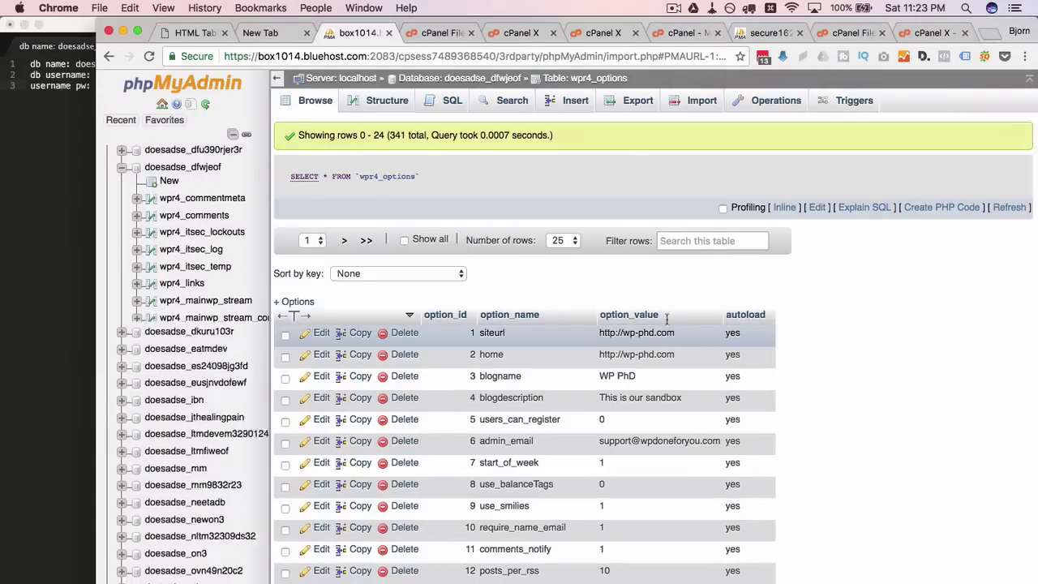
scroll(649, 316, down, 2)
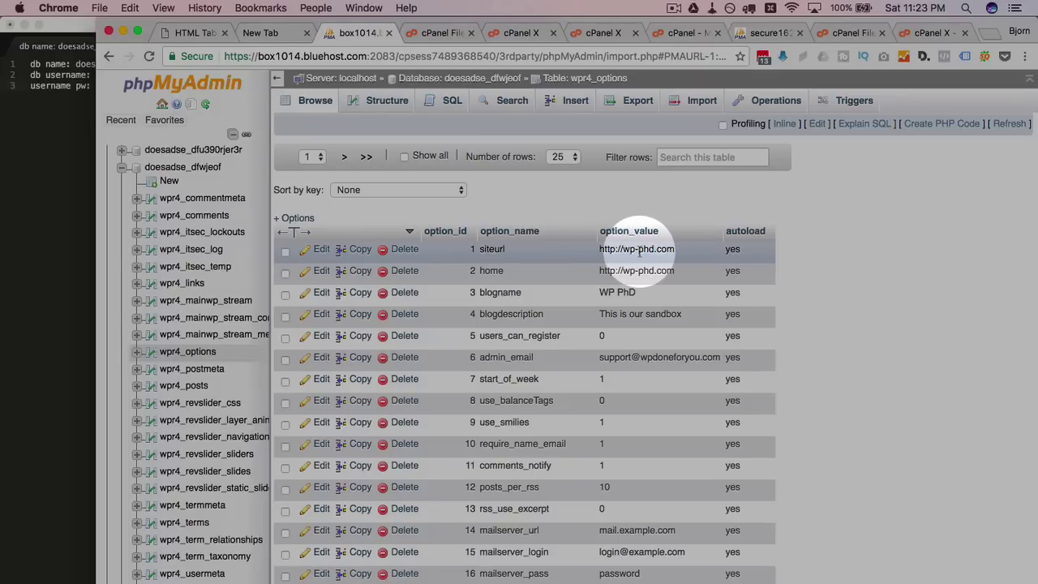
double_click(640, 251)
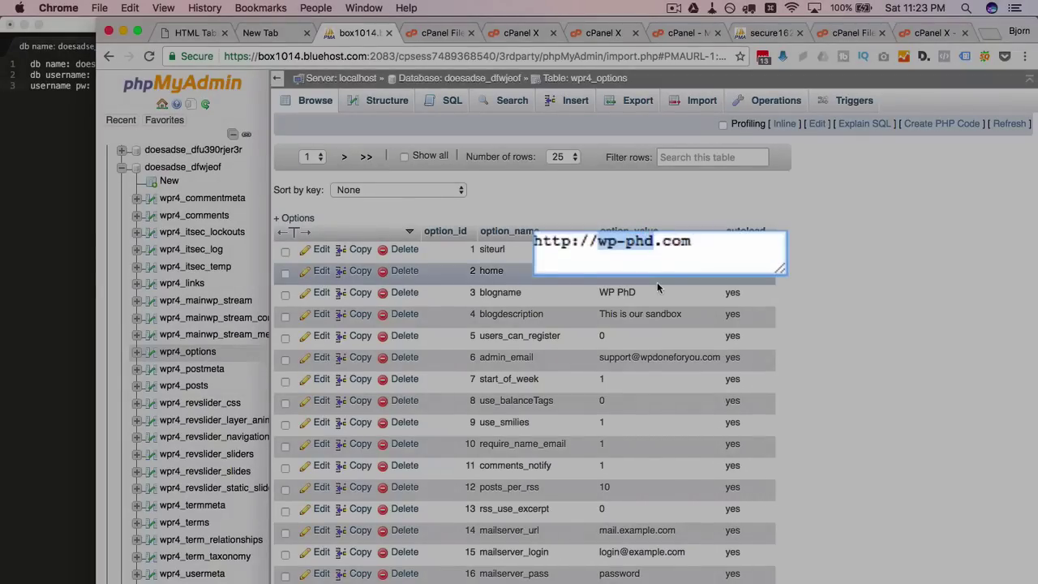
text(craftincolor)
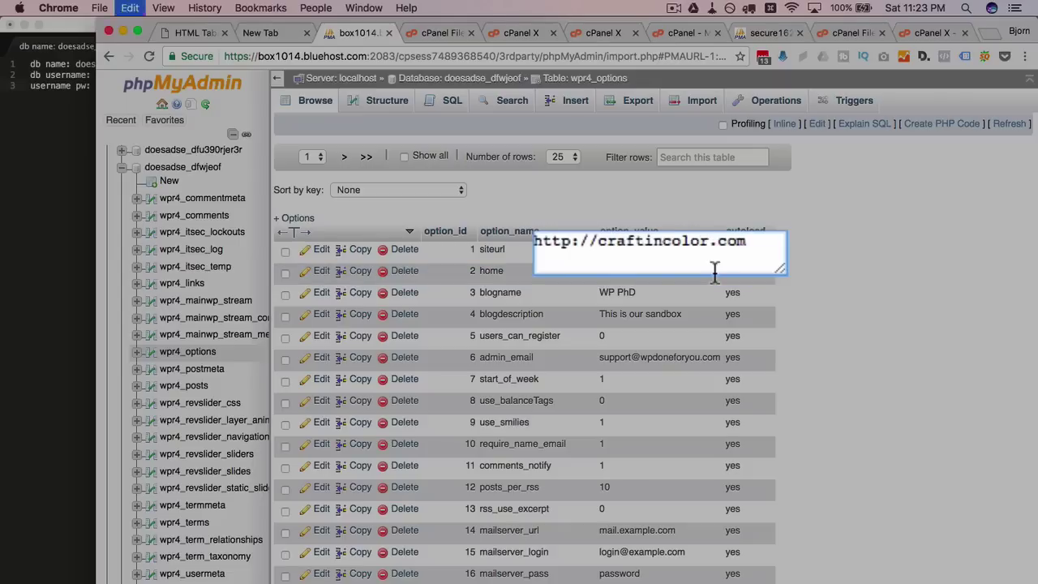
key(Return)
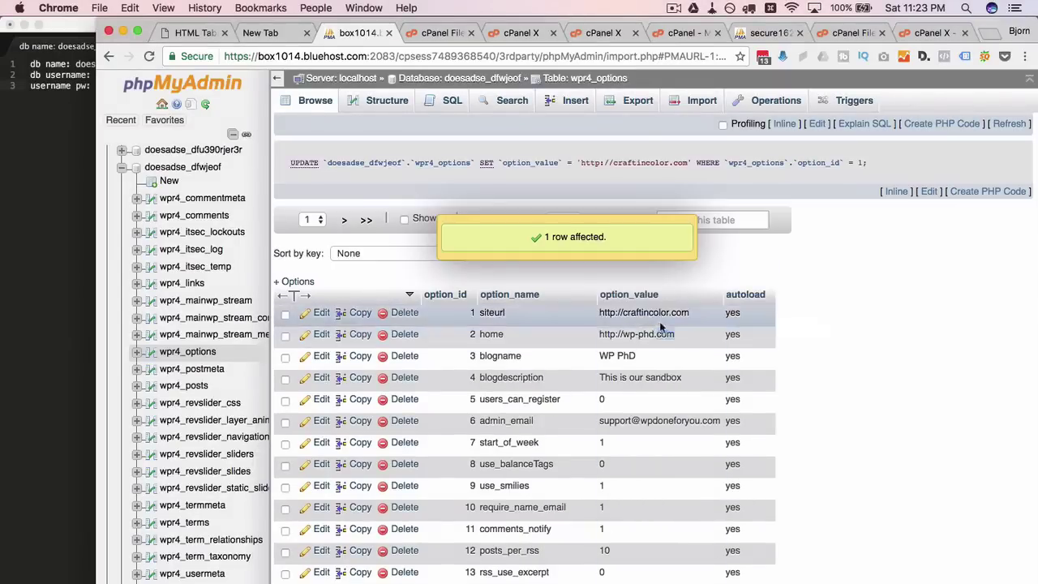
double_click(655, 335)
key(super+a)
text(http://craftincolor.com)
scroll(823, 324, down, 10)
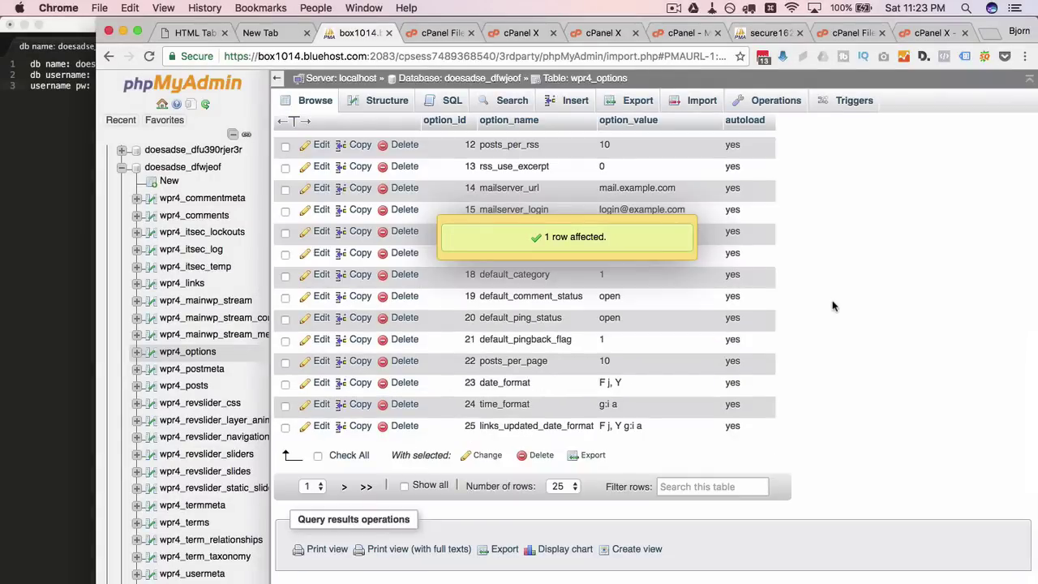
scroll(834, 309, up, 5)
scroll(834, 306, up, 4)
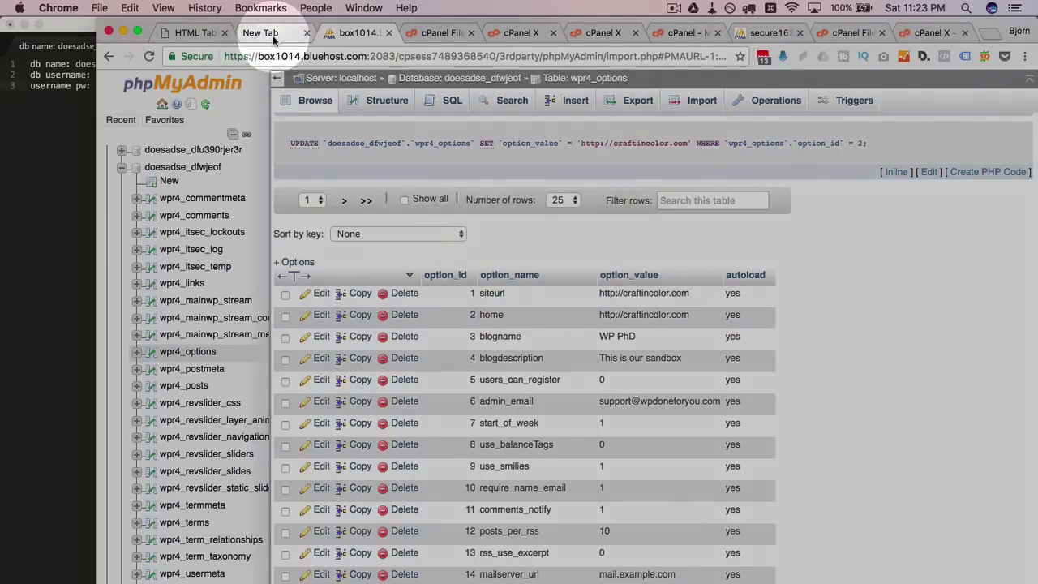
Step: Load the craftincolor site in the blank browser tab to check the transferred website
click(273, 38)
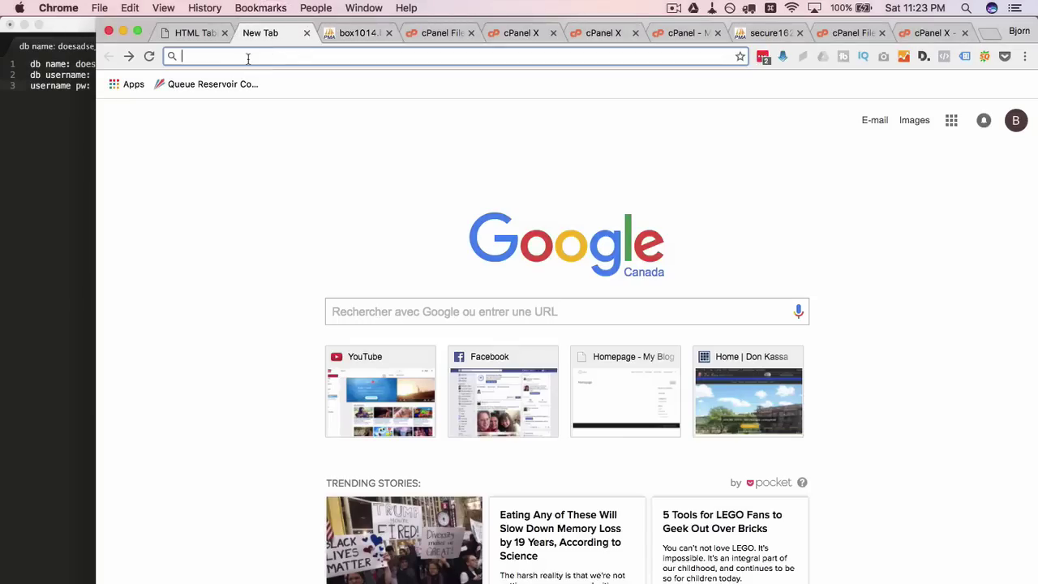
text(craft)
key(Return)
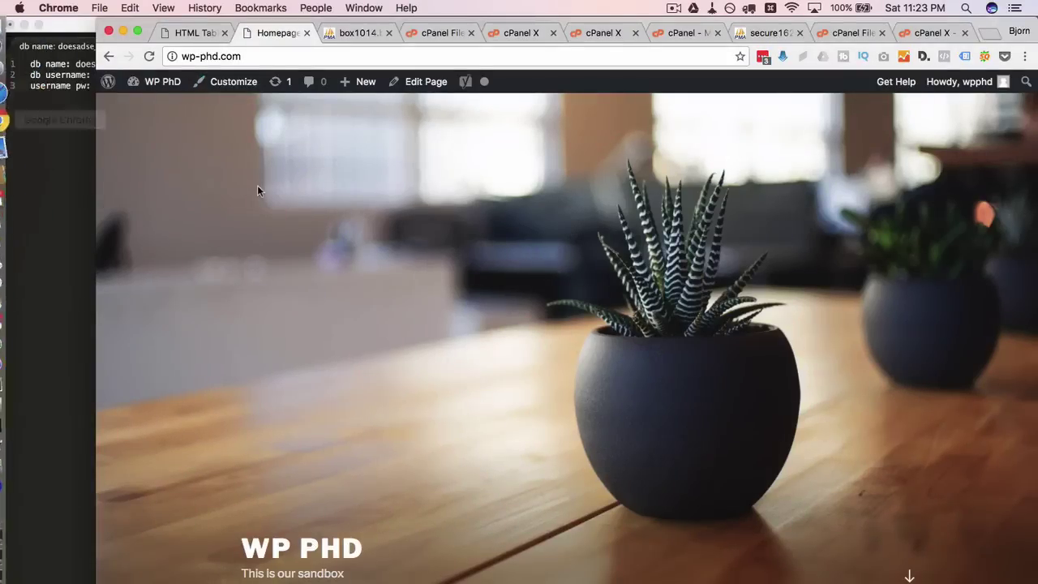
Step: Switch to Firefox and load craftincolor.com to check the transferred site in a separate browser
key(super+space)
text(firex)
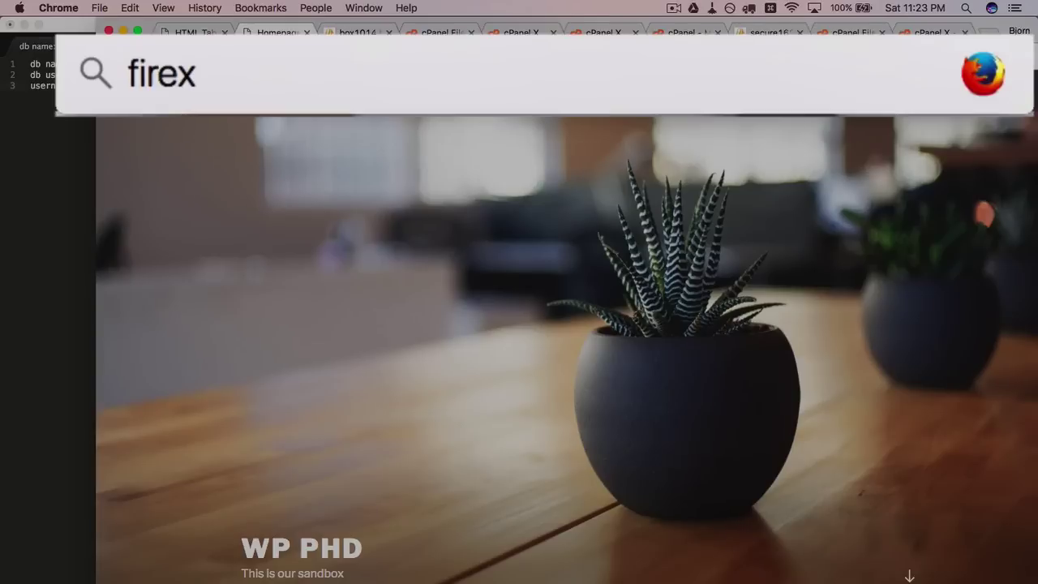
key(BackSpace)
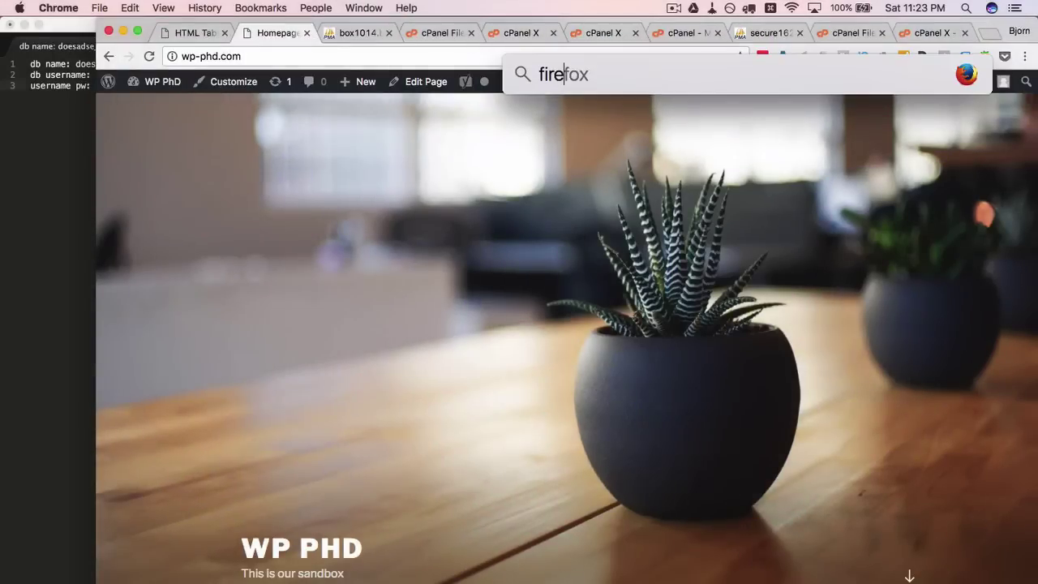
text(fox)
key(Return)
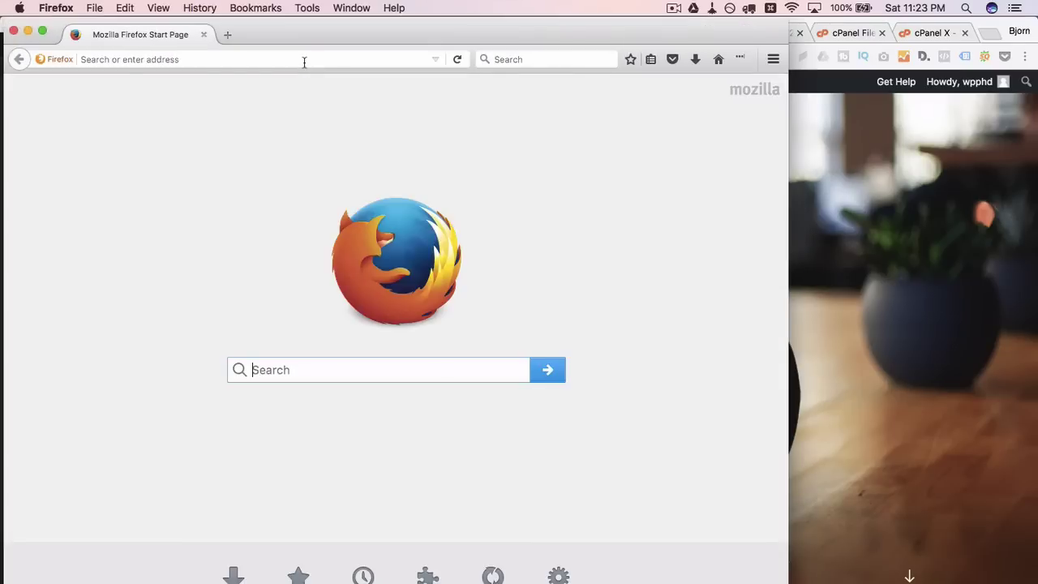
click(305, 60)
text(cra)
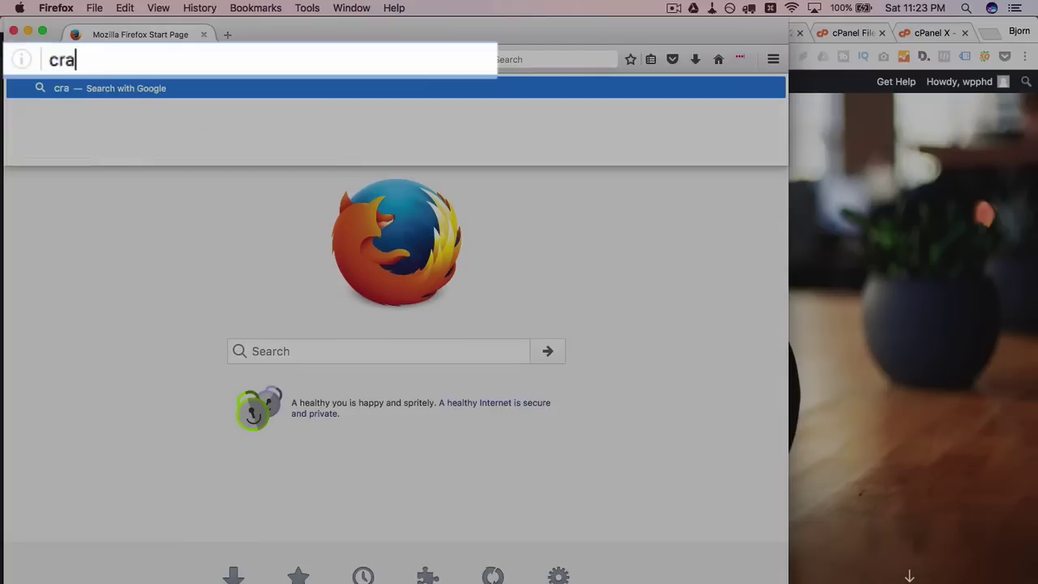
text(ftin)
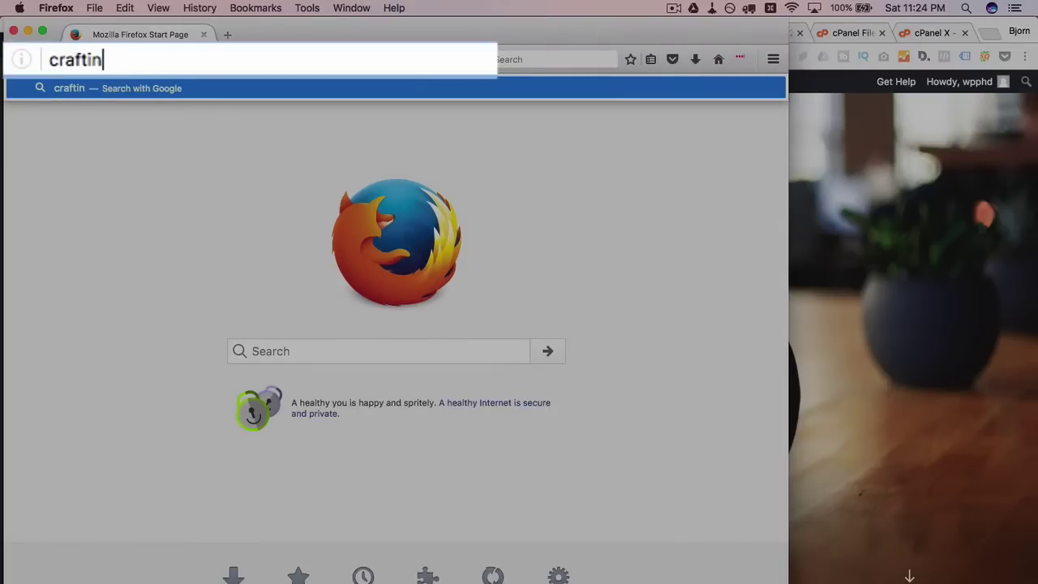
text(color.com)
key(Return)
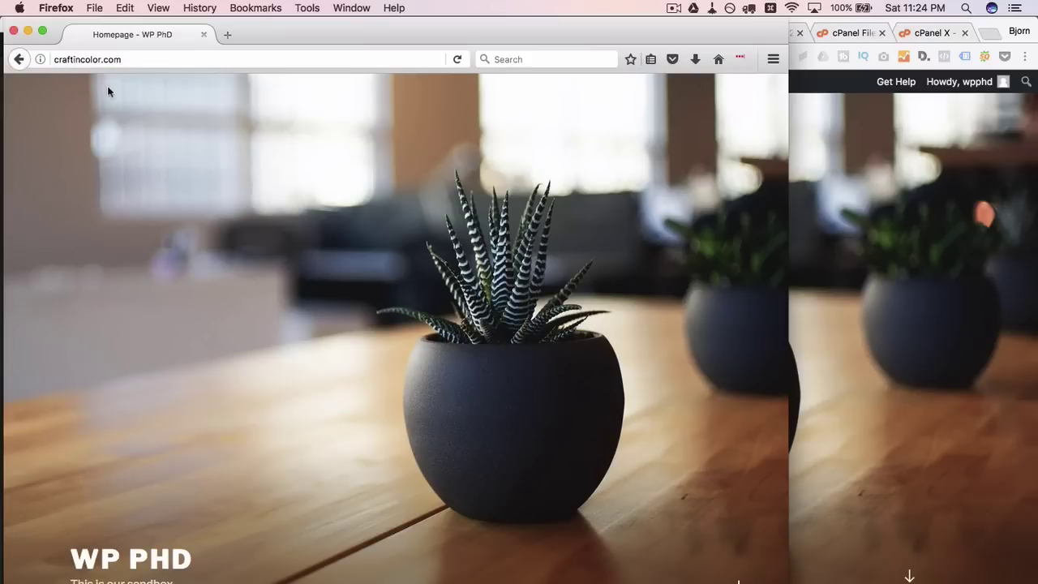
Step: Examine the craftincolor.com address and look through its homepage from the header to the footers
click(69, 59)
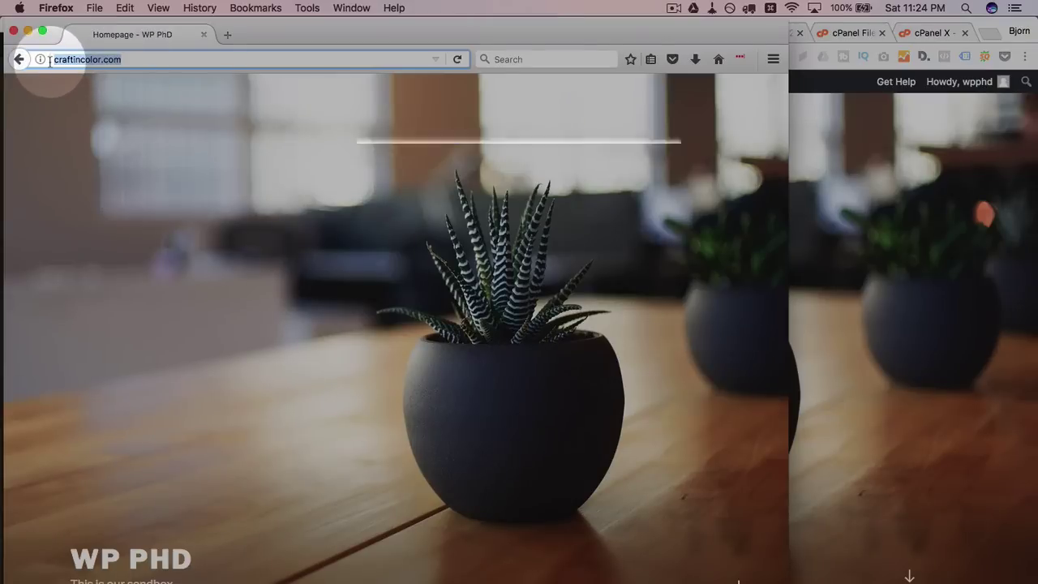
click(193, 300)
scroll(193, 300, down, 4)
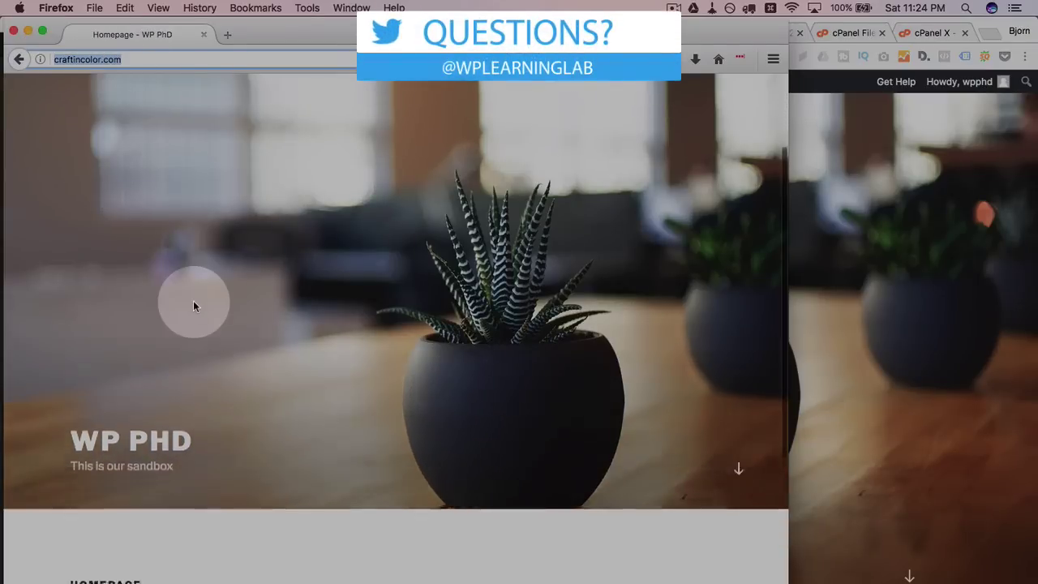
scroll(155, 403, down, 3)
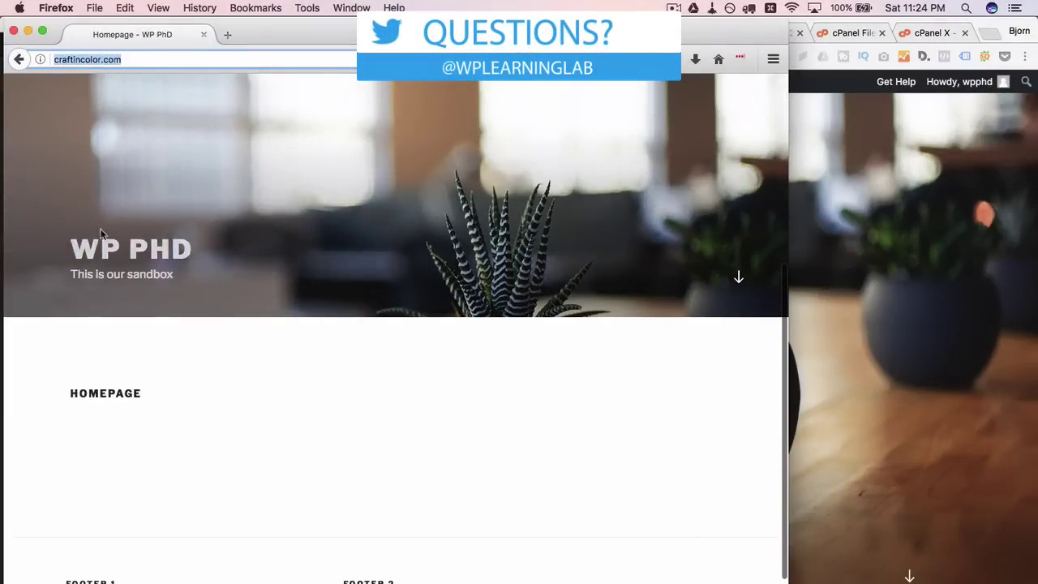
click(230, 418)
scroll(231, 418, down, 2)
scroll(231, 418, up, 6)
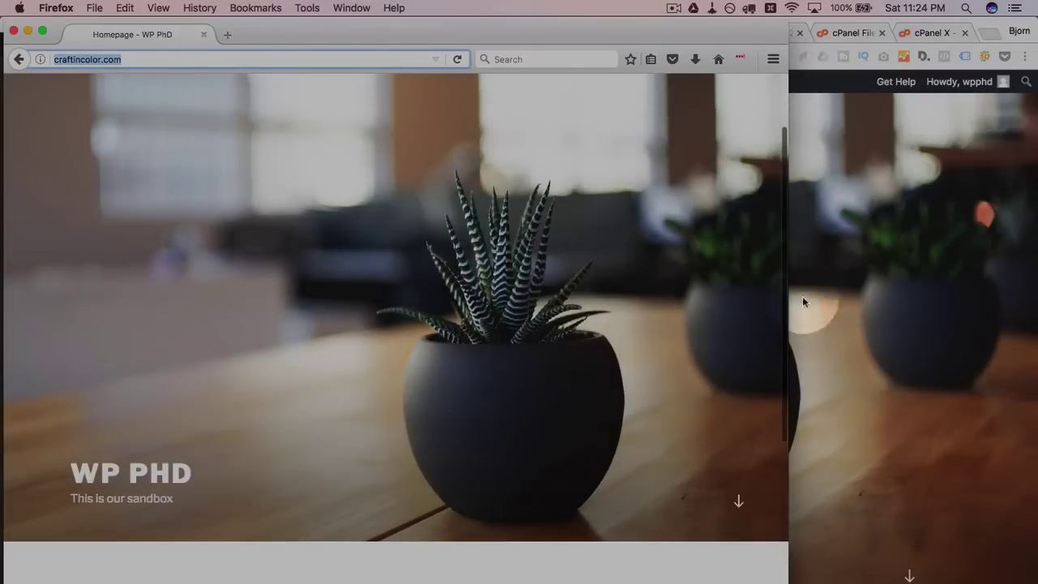
Step: Switch back to Chrome and check the original wp-phd.com homepage and its address against the transferred copy
click(880, 288)
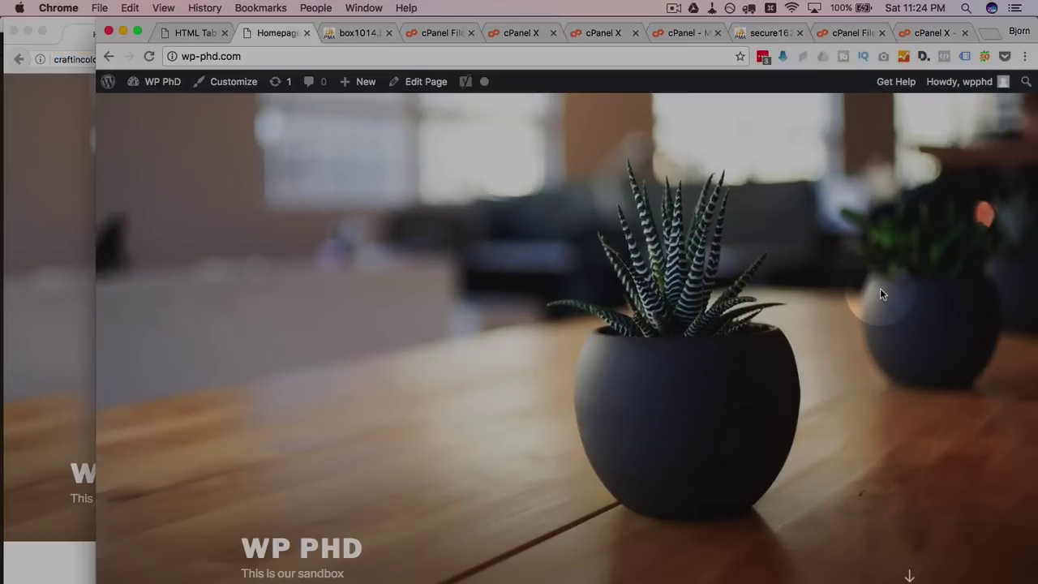
click(247, 56)
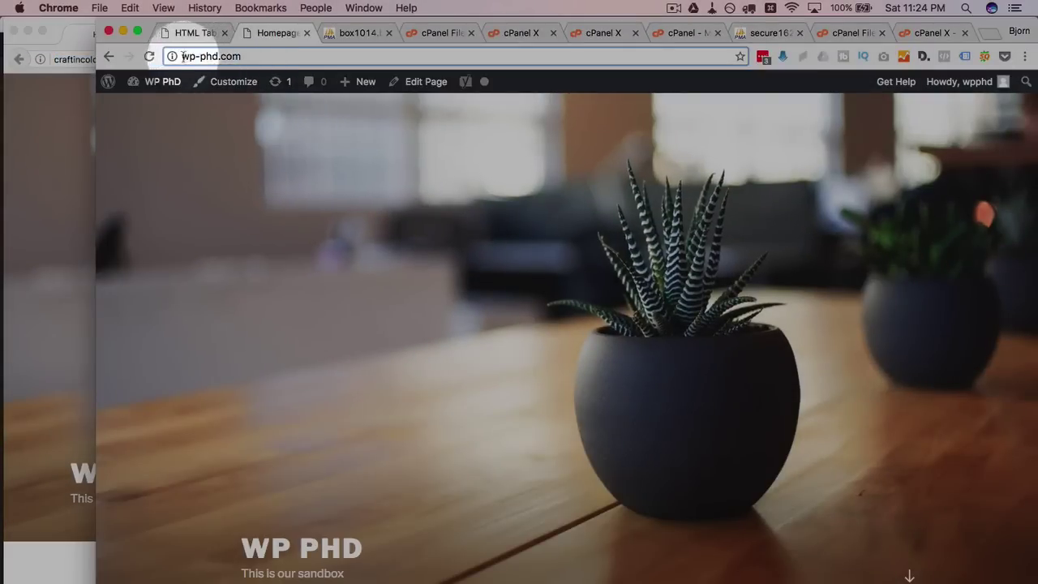
click(69, 74)
key(super+c)
click(844, 202)
click(314, 59)
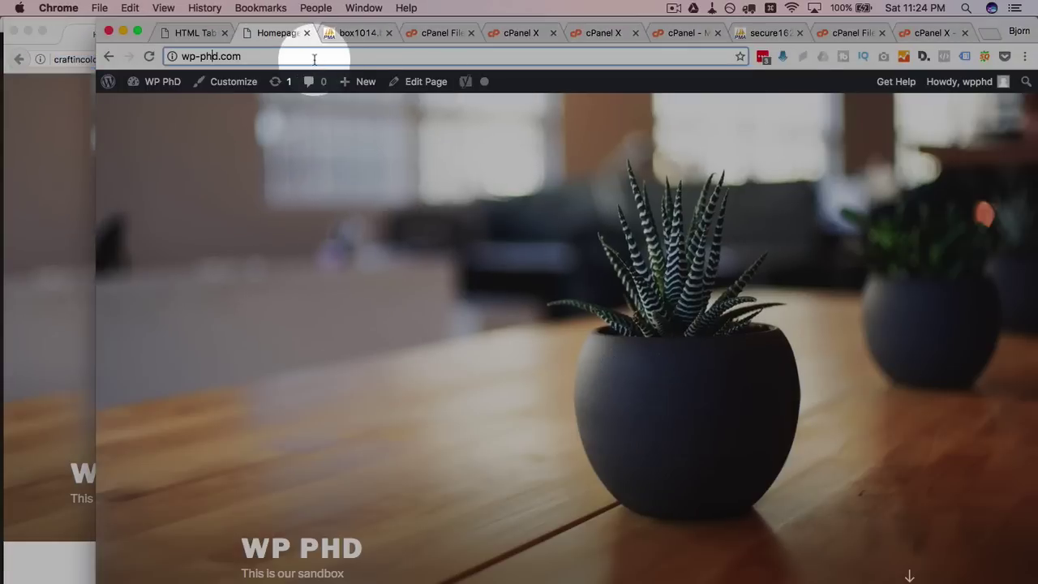
key(super+v)
key(Return)
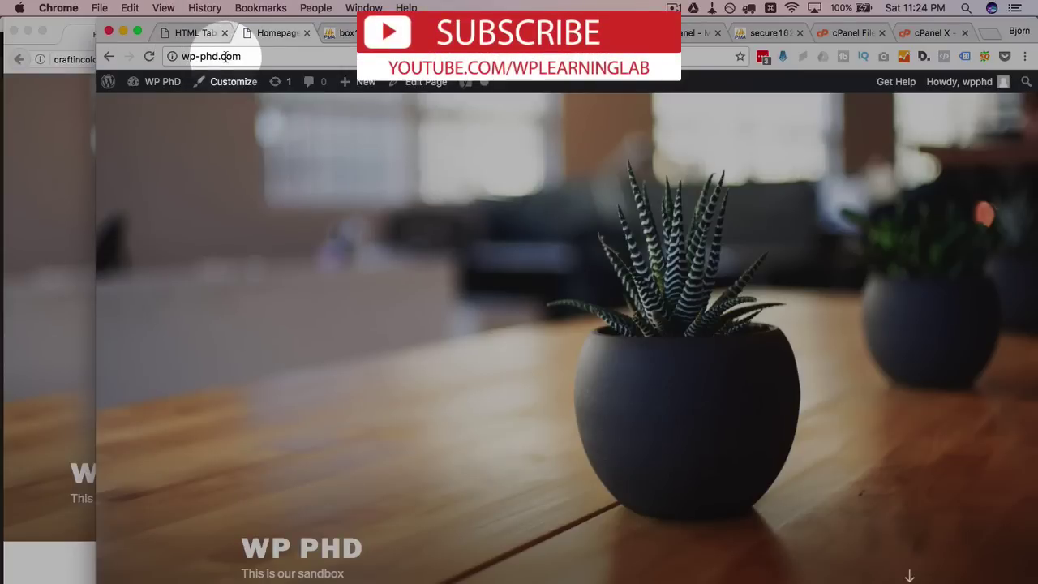
Step: Return to Firefox and load the WordPress login page at craftincolor.com/wp-login.php
click(87, 119)
click(87, 59)
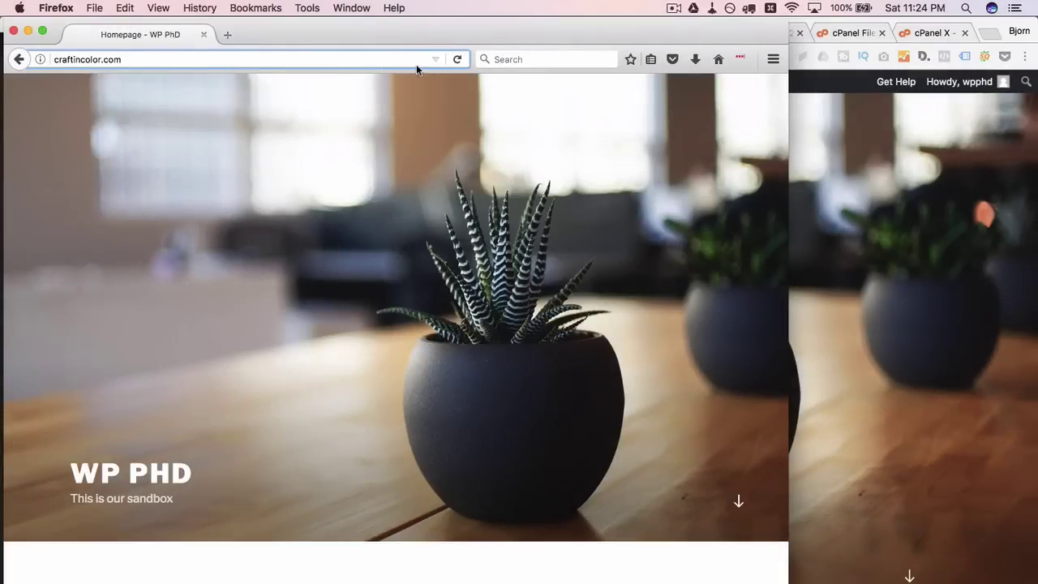
text(/)
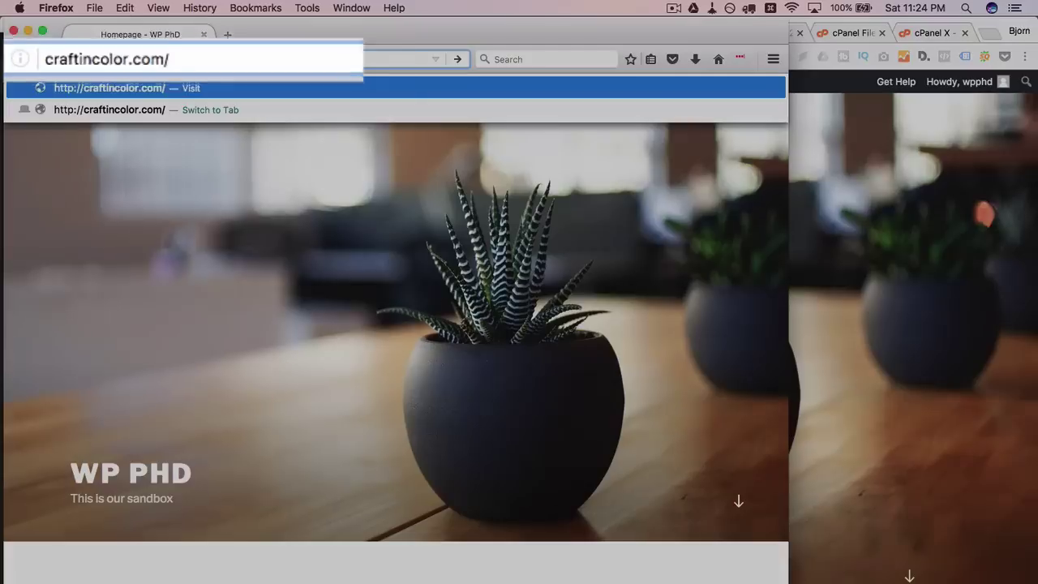
text(a)
key(BackSpace)
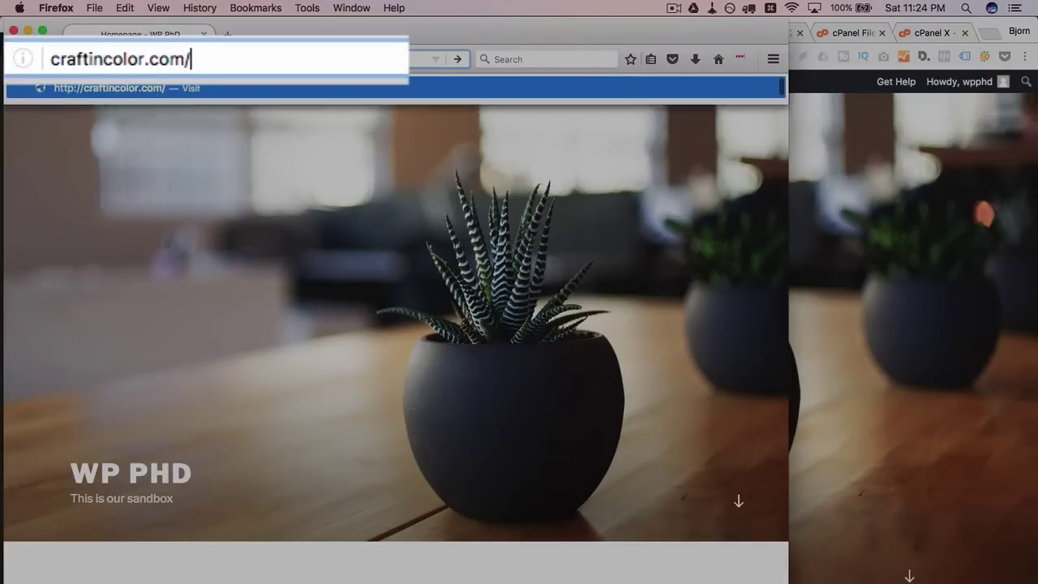
text(log)
key(BackSpace)
key(BackSpace)
key(BackSpace)
text(wp-login)
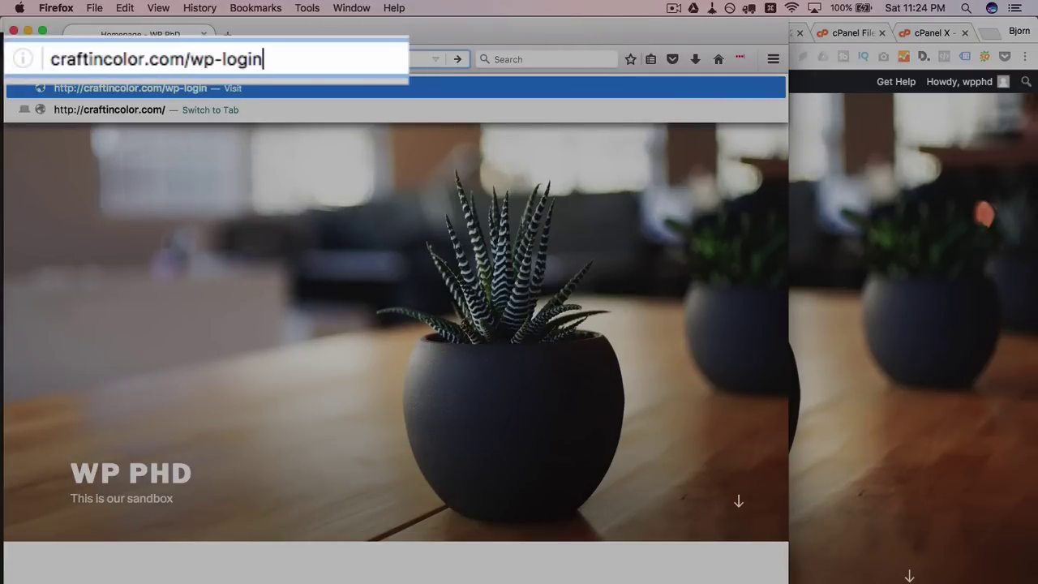
text(.php)
key(Return)
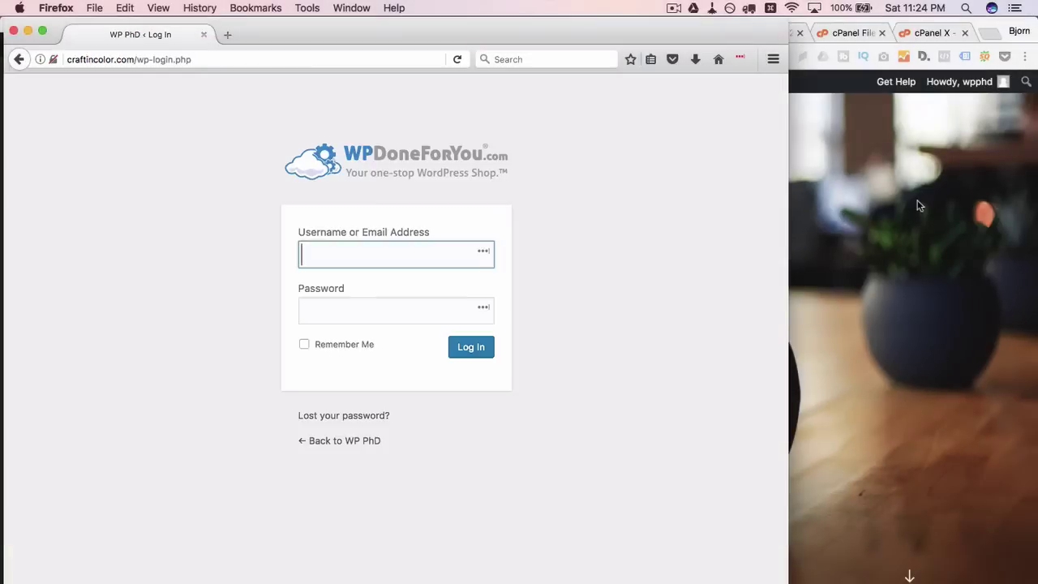
Step: Fetch the login password from LastPass in Chrome, and log in to craftincolor's WordPress admin in Firefox with the username and password
click(922, 206)
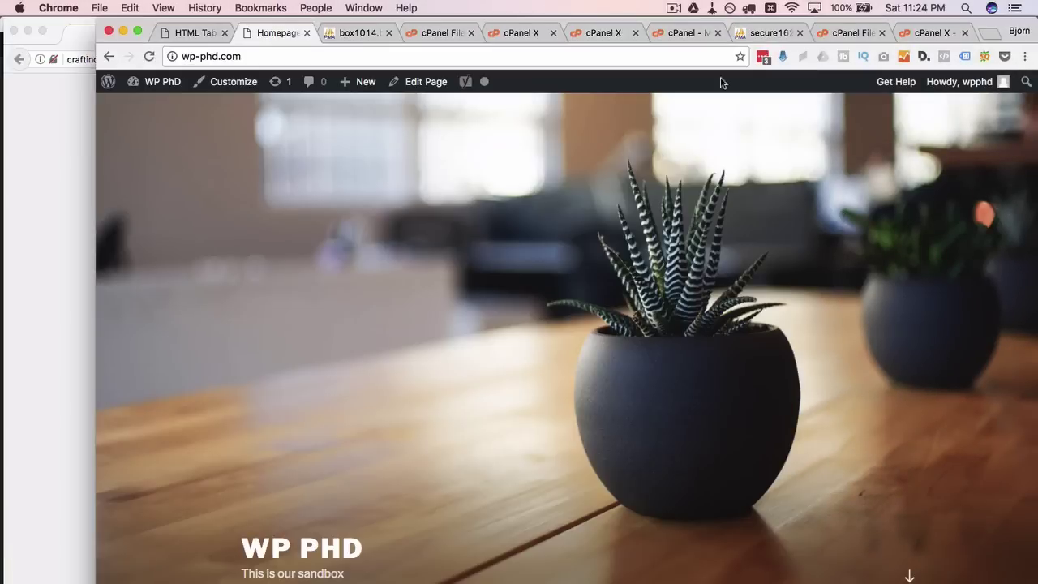
click(762, 59)
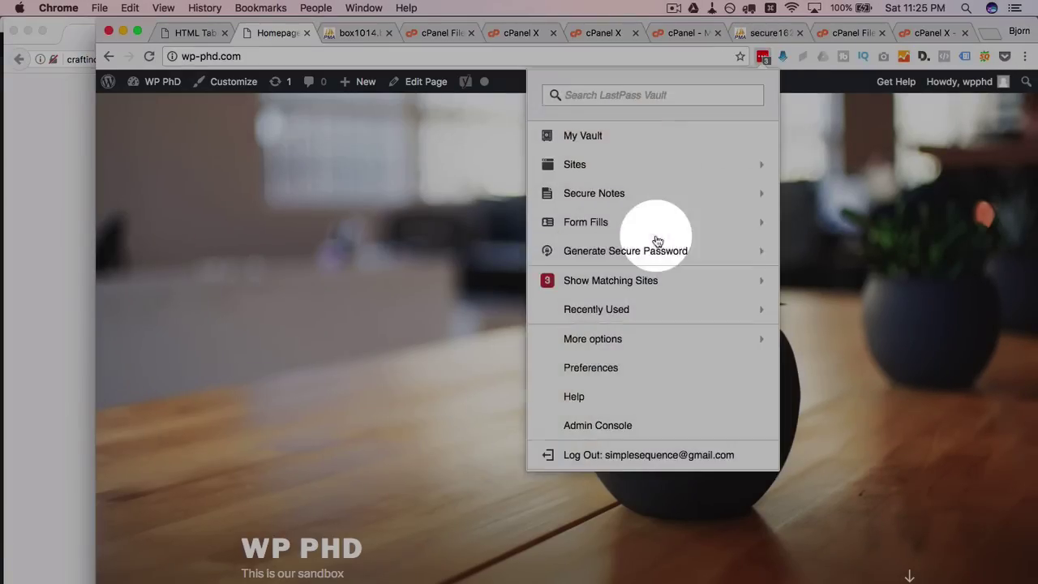
click(632, 148)
key(super+Tab)
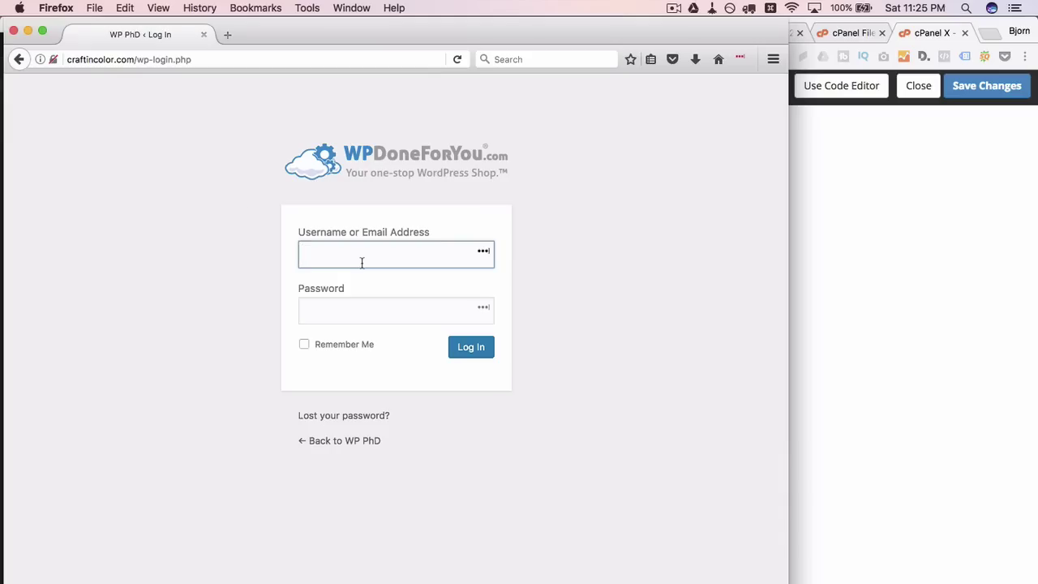
text(wpphd)
key(Tab)
key(super+v)
click(529, 412)
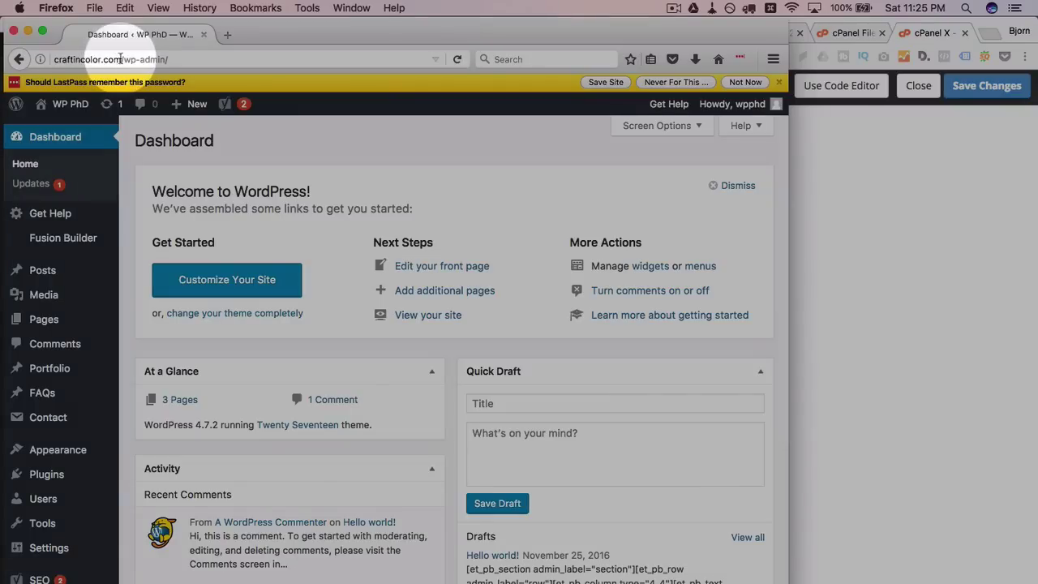
Step: Dismiss the LastPass save prompt and view the HTML Table page from craftincolor's Pages list
drag(54, 59, 121, 59)
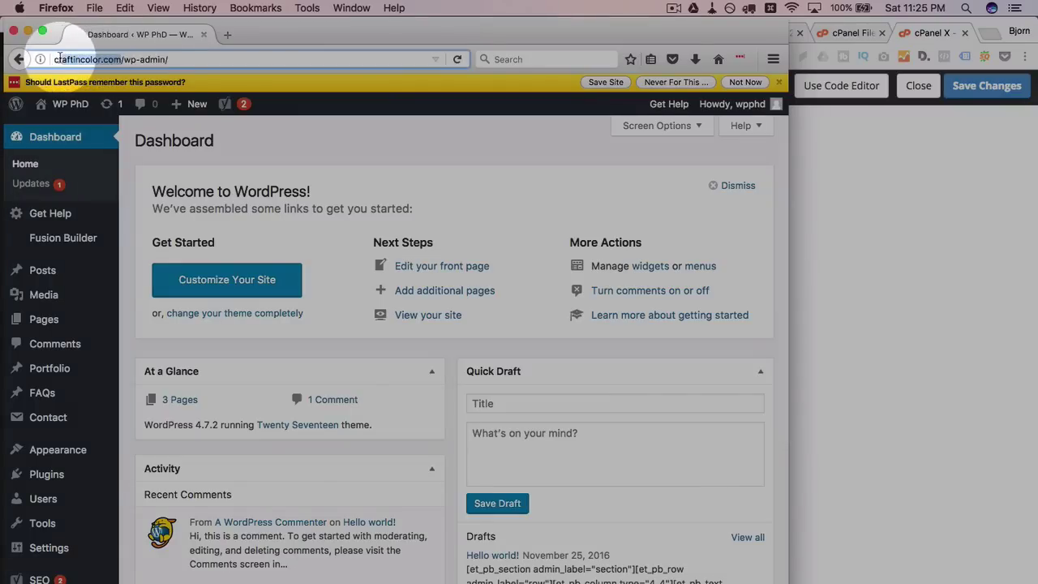
click(779, 82)
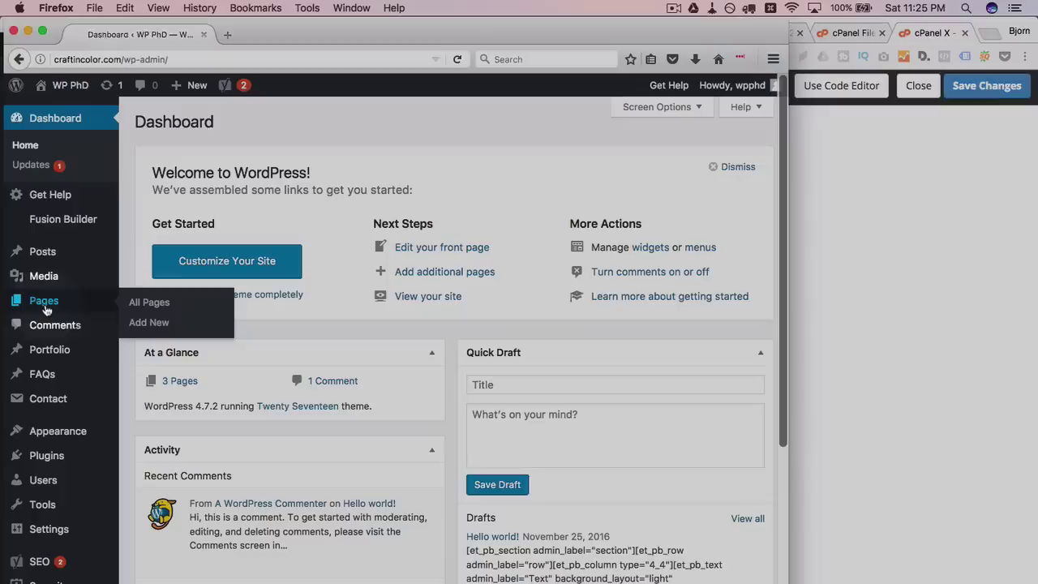
click(46, 308)
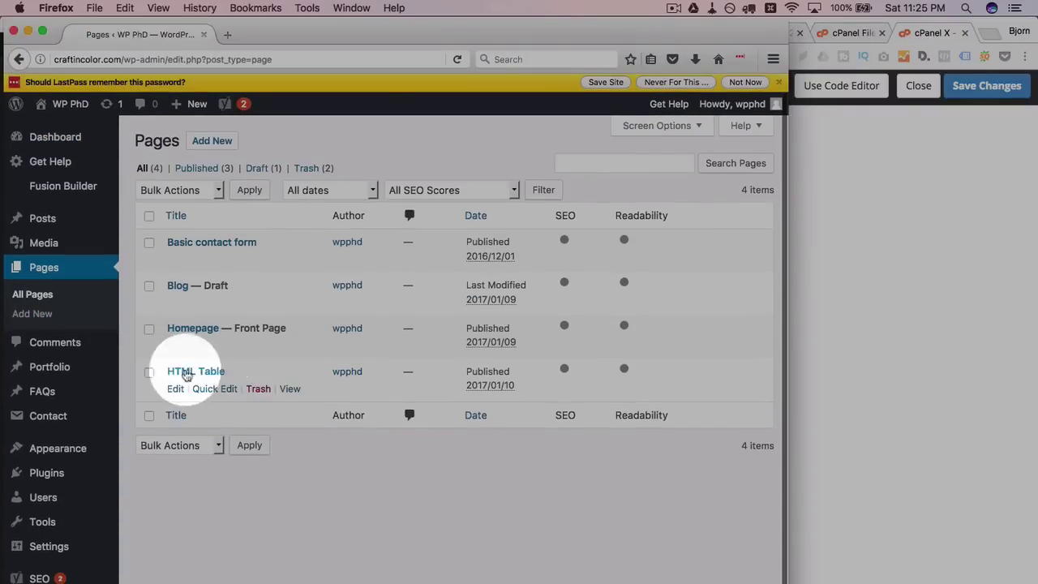
click(292, 389)
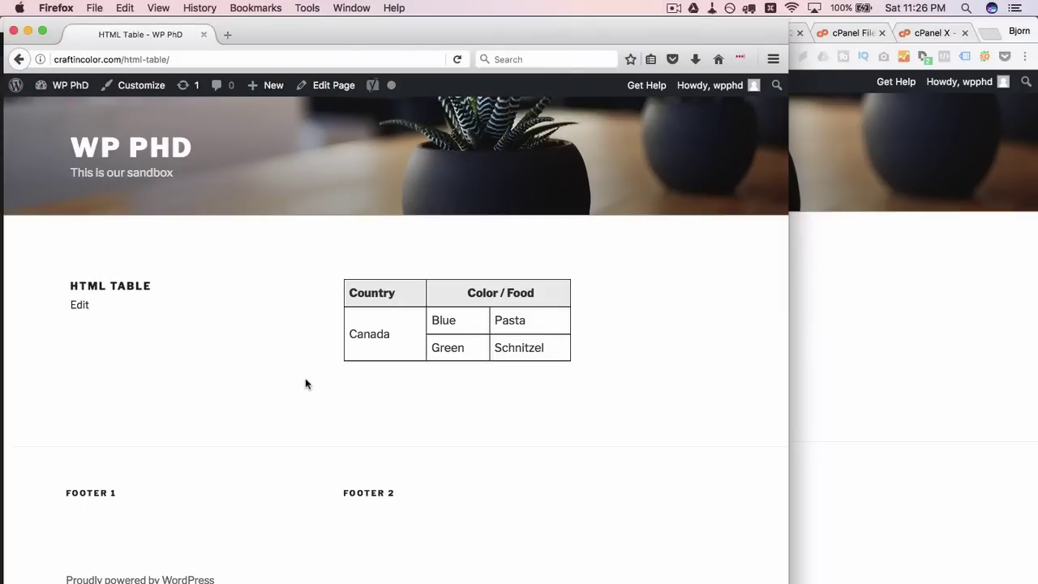
Step: Compare the HTML Table page and its address on wp-phd.com in Chrome with the craftincolor.com version in Firefox
click(864, 394)
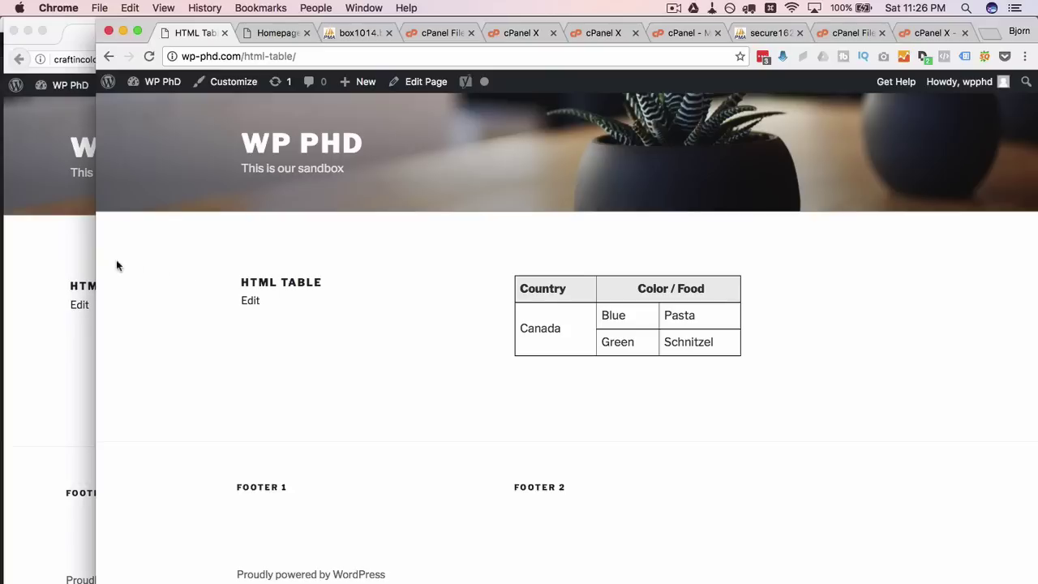
drag(112, 258, 396, 248)
click(543, 56)
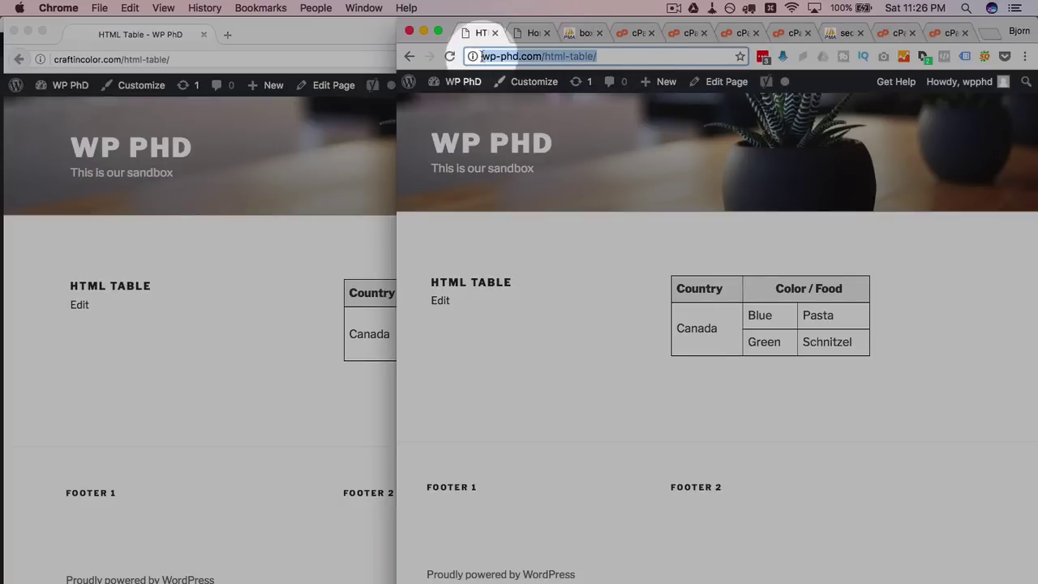
drag(545, 60, 617, 53)
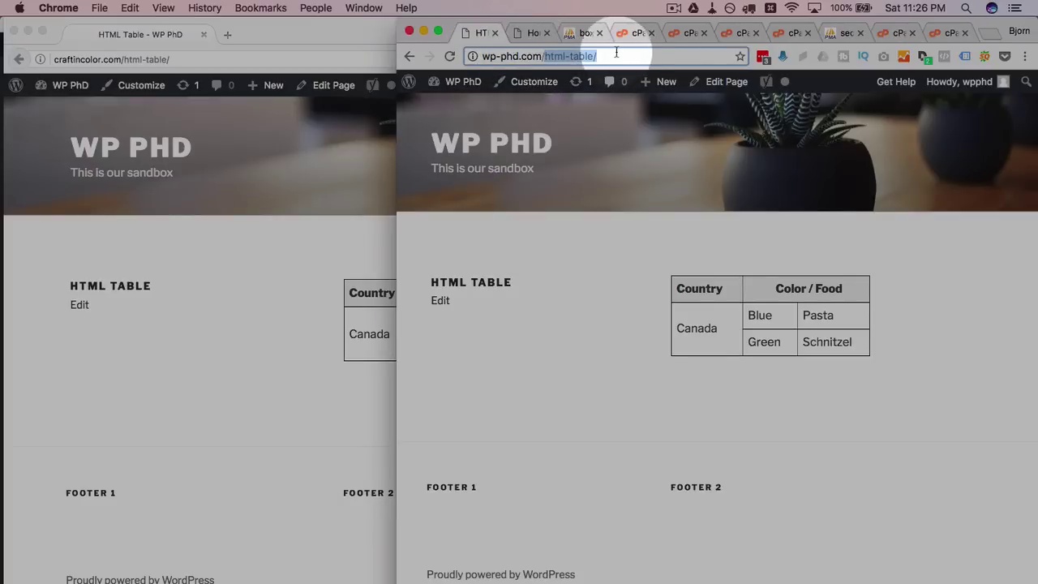
click(188, 59)
drag(789, 118, 447, 122)
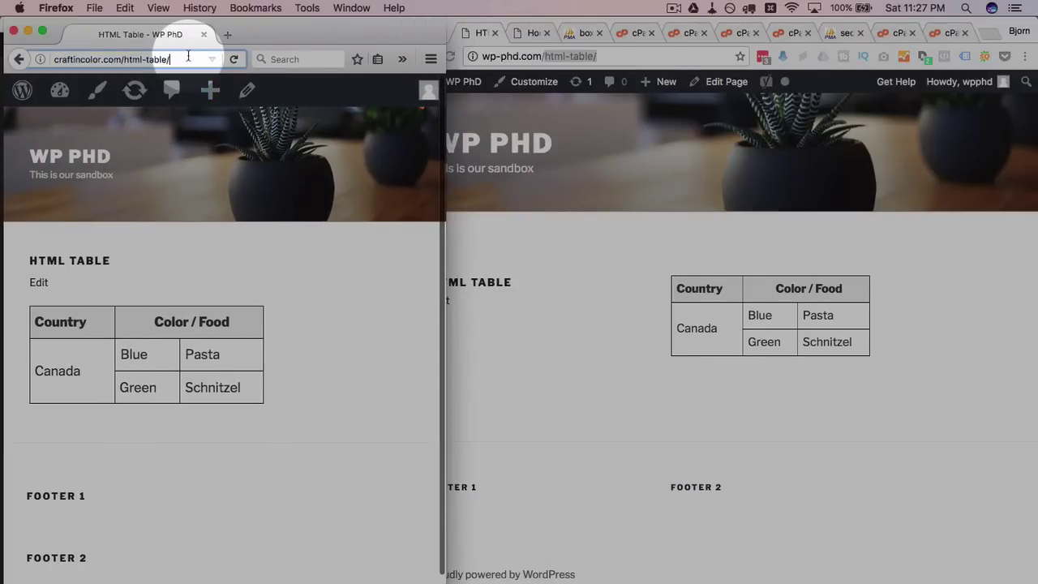
drag(190, 59, 55, 60)
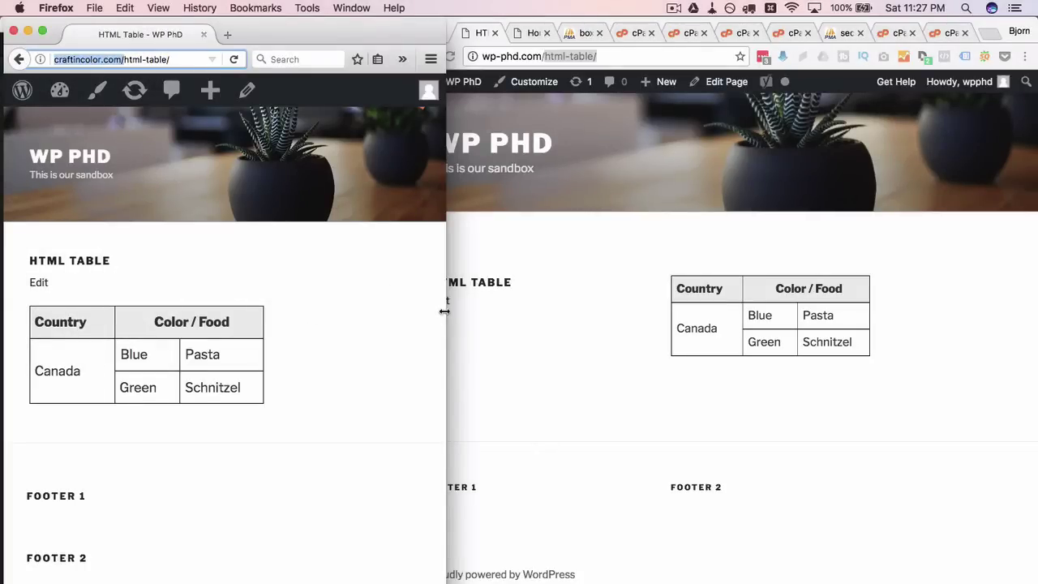
drag(445, 311, 882, 305)
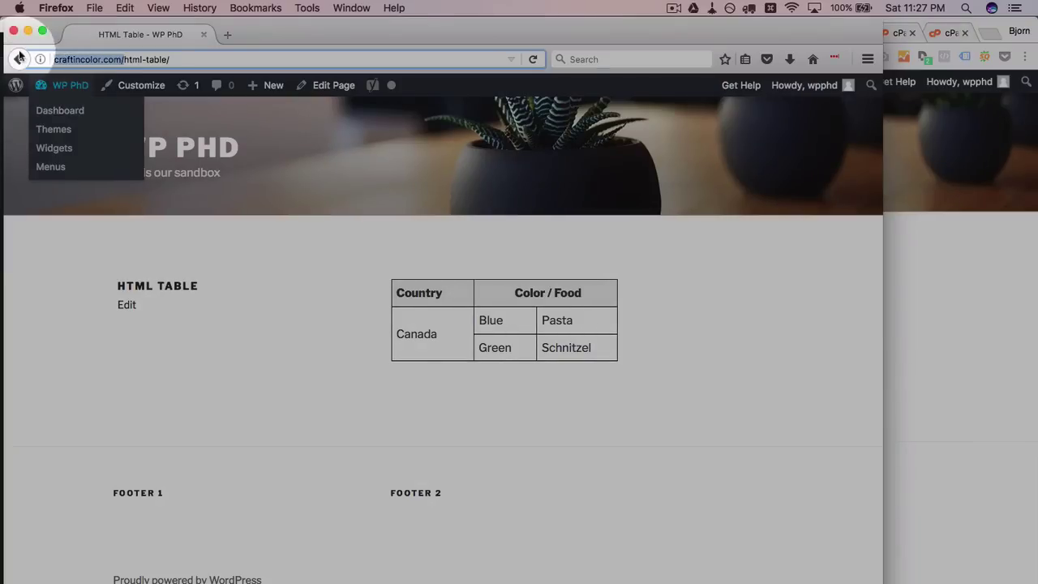
Step: Return to craftincolor's Pages list and look over the Homepage and Basic contact form entries
click(18, 59)
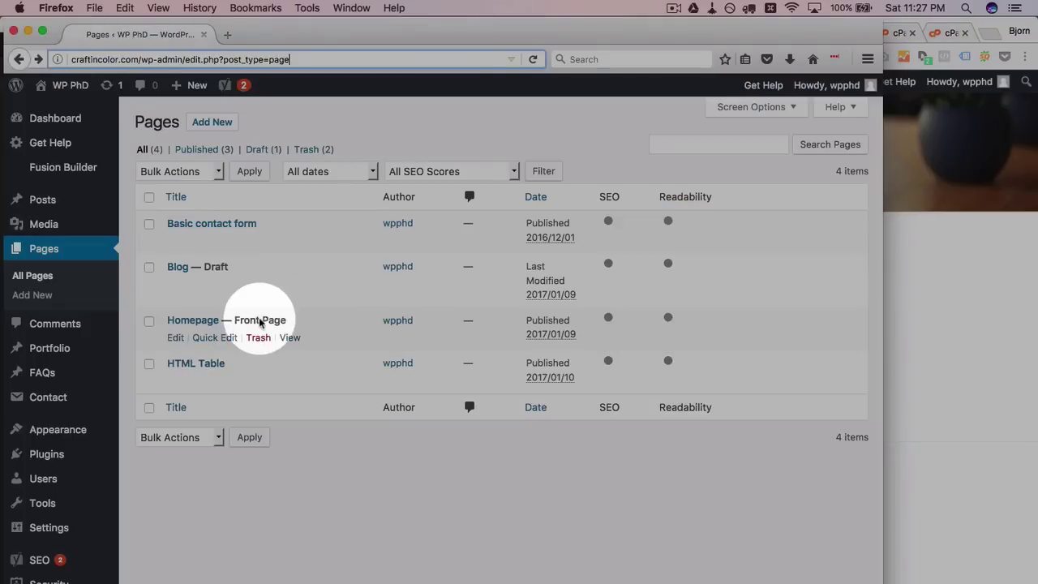
mouse_move(292, 243)
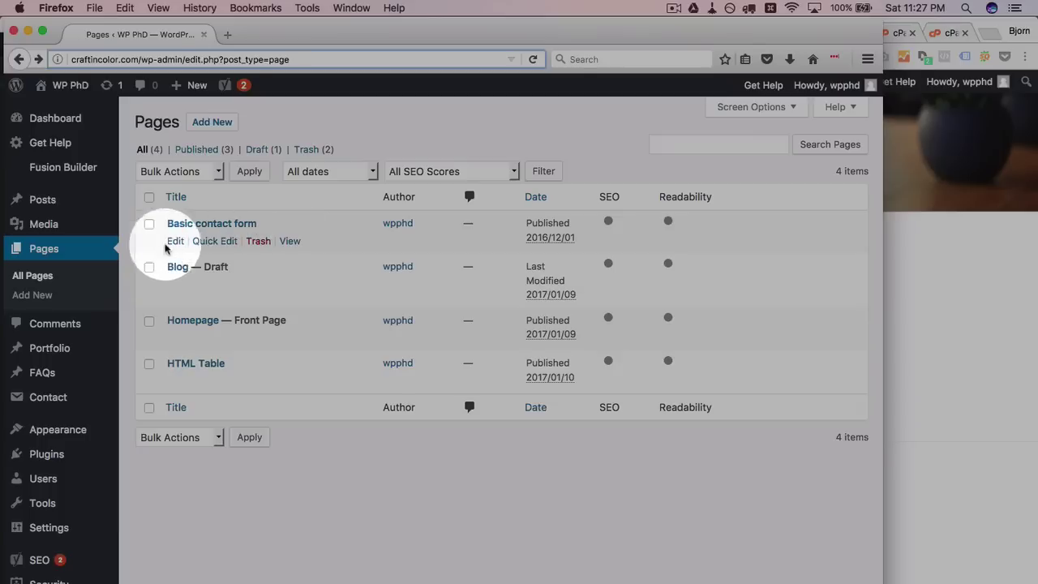
Step: View the Basic contact form page on craftincolor.com and return to the Pages list
click(290, 241)
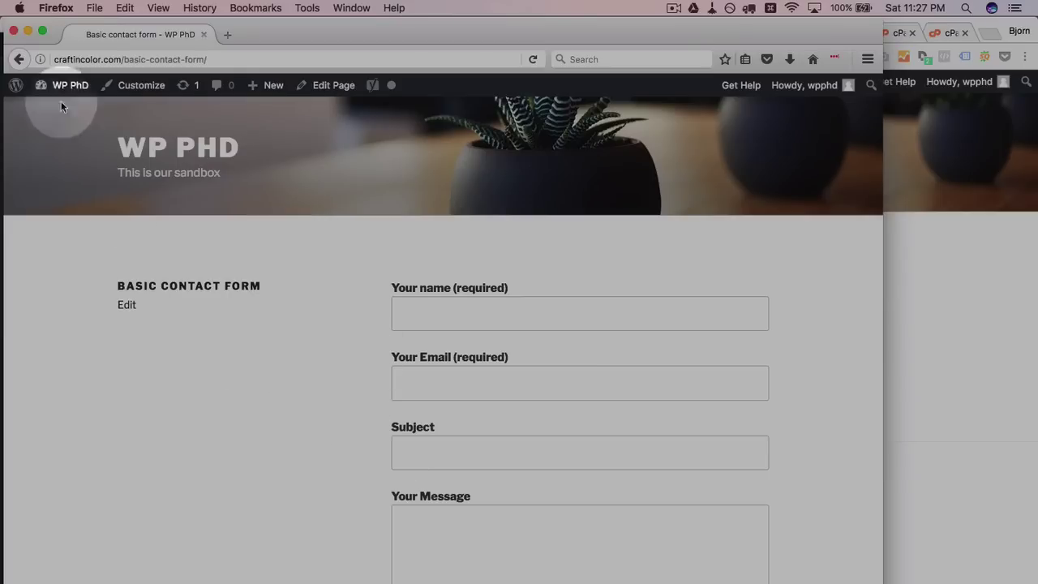
click(18, 59)
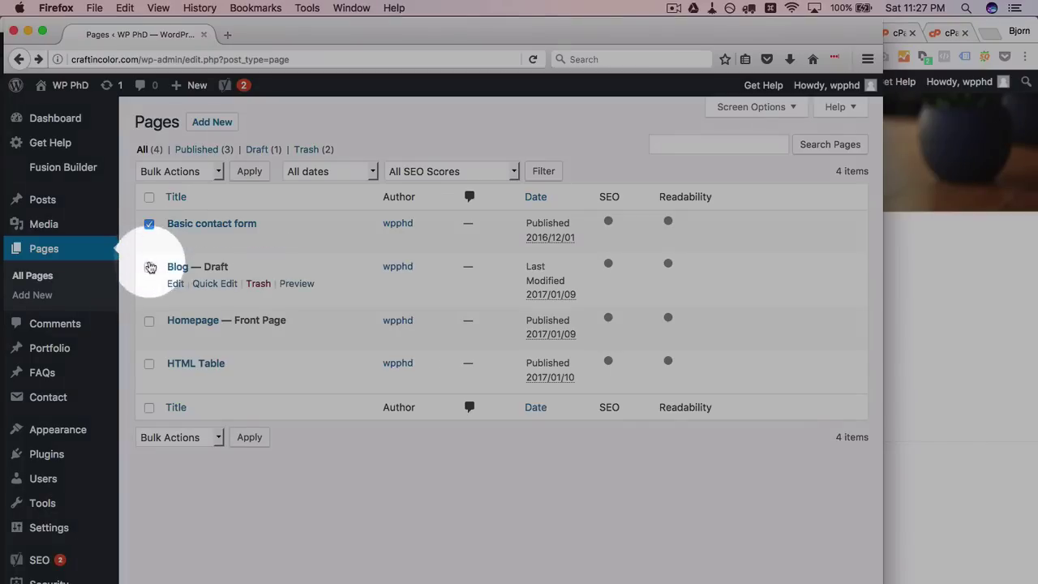
Step: Bulk edit the Basic contact form and Blog pages, setting their status to Draft
click(148, 224)
click(177, 171)
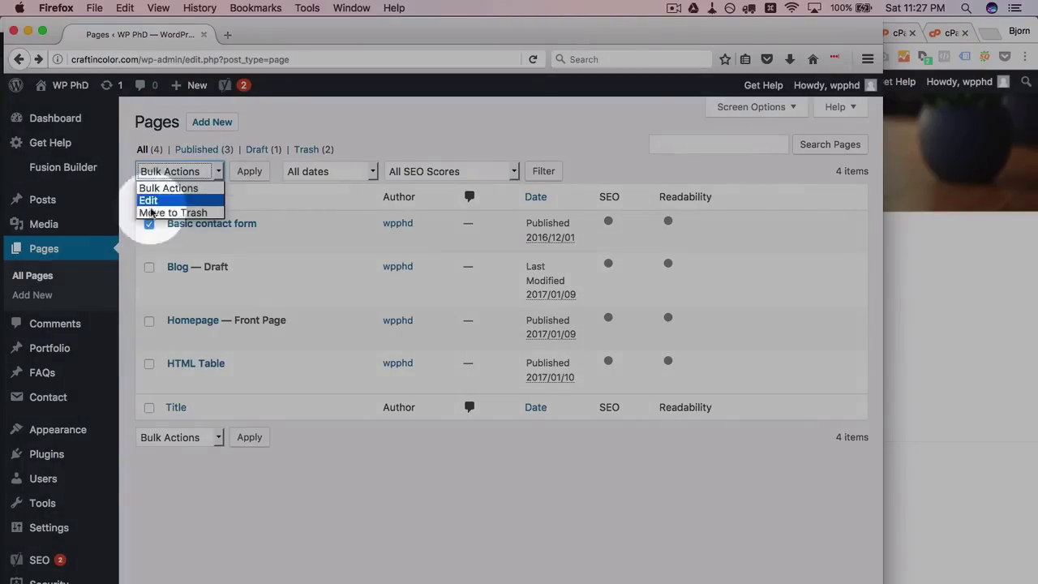
click(149, 267)
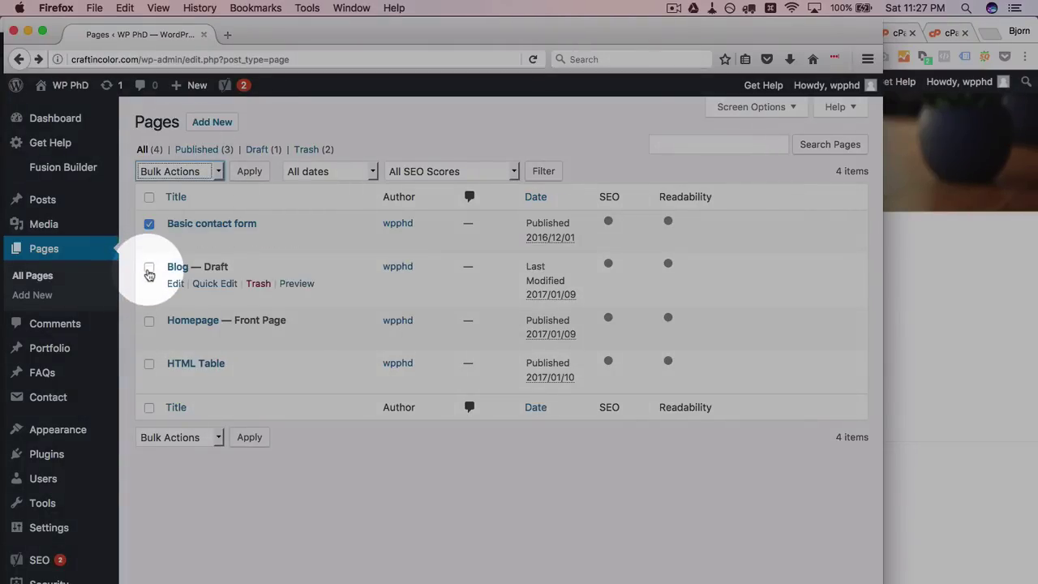
click(203, 172)
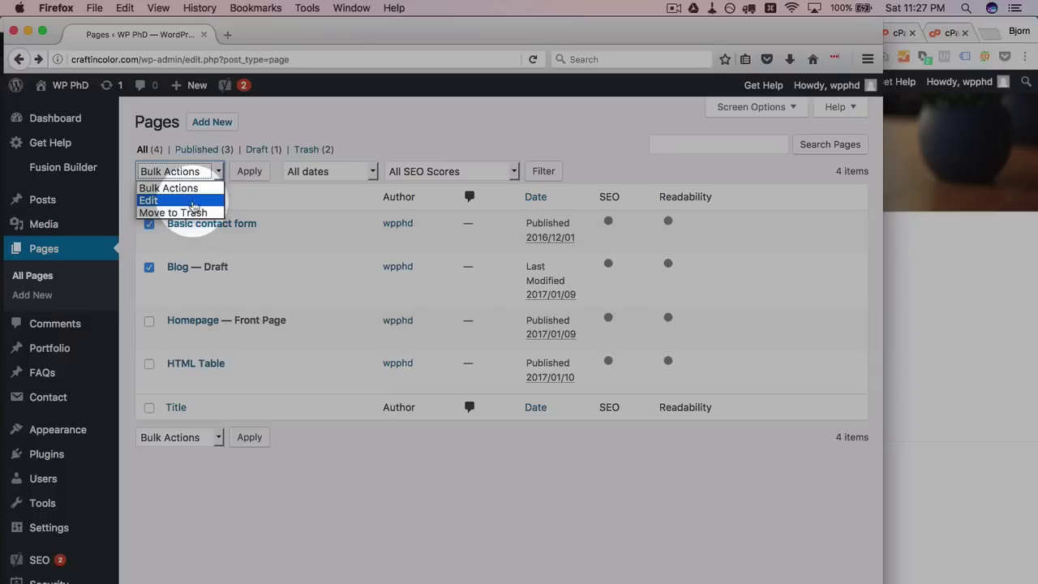
click(193, 202)
click(249, 171)
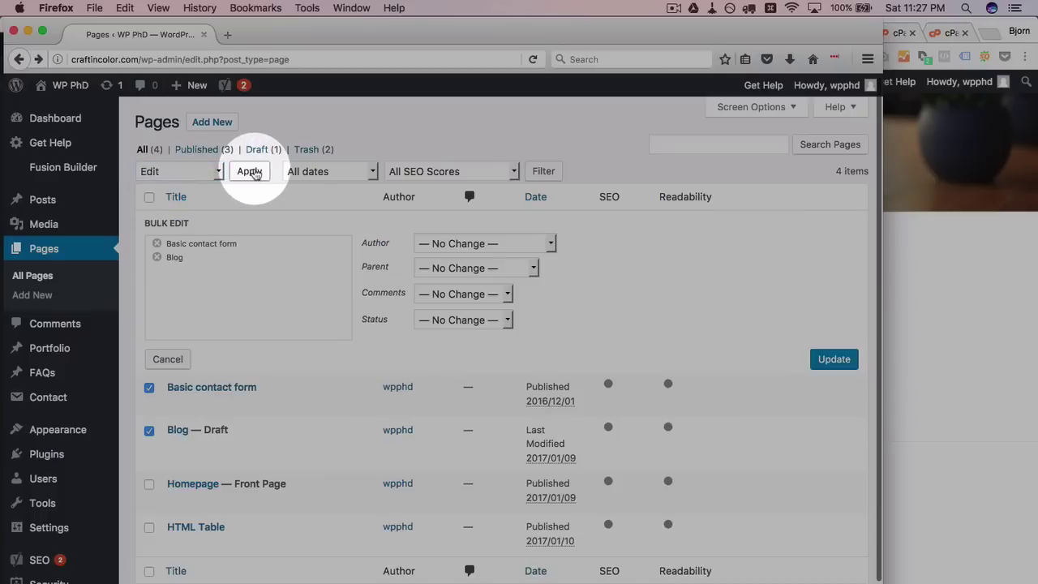
click(500, 320)
click(497, 386)
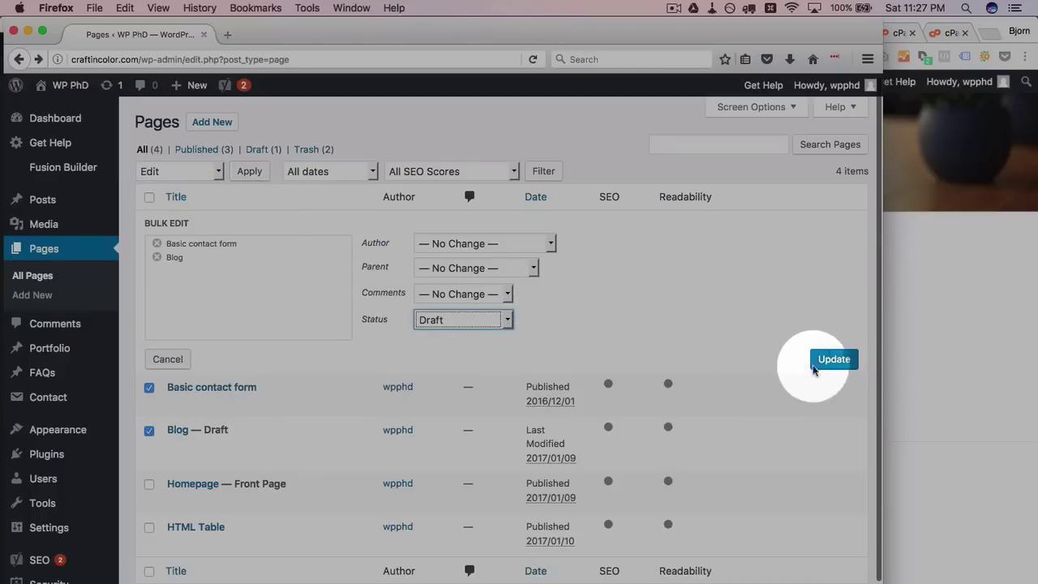
click(827, 360)
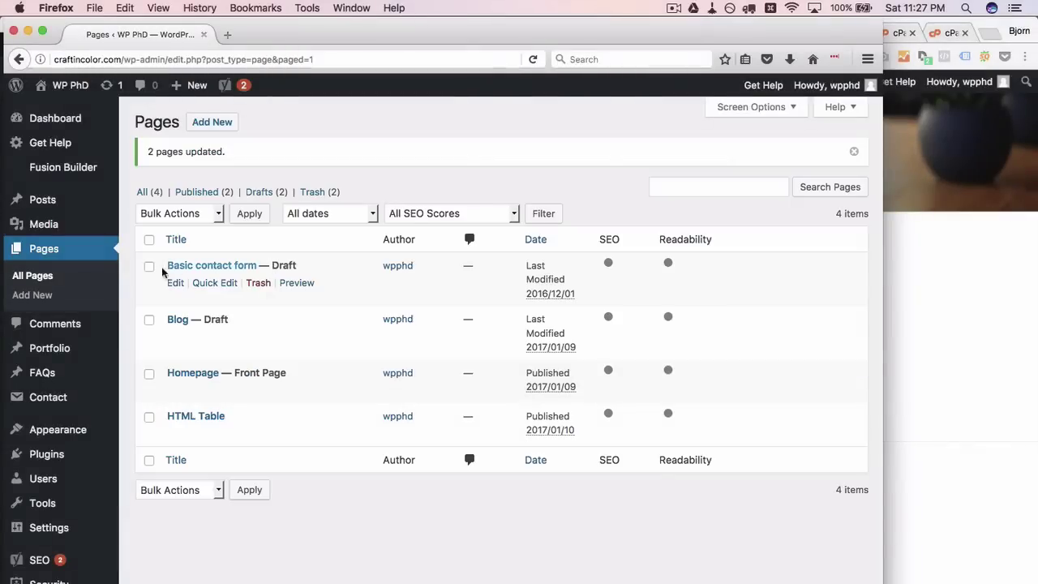
Step: Bulk edit the Basic contact form and Blog pages, setting their status to Published
click(148, 266)
click(149, 319)
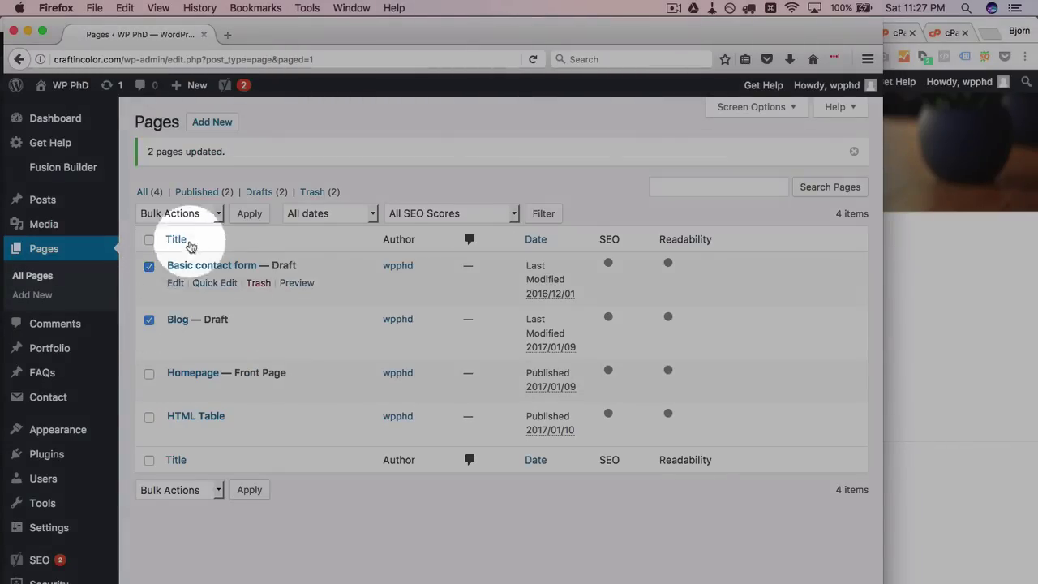
click(195, 214)
click(194, 242)
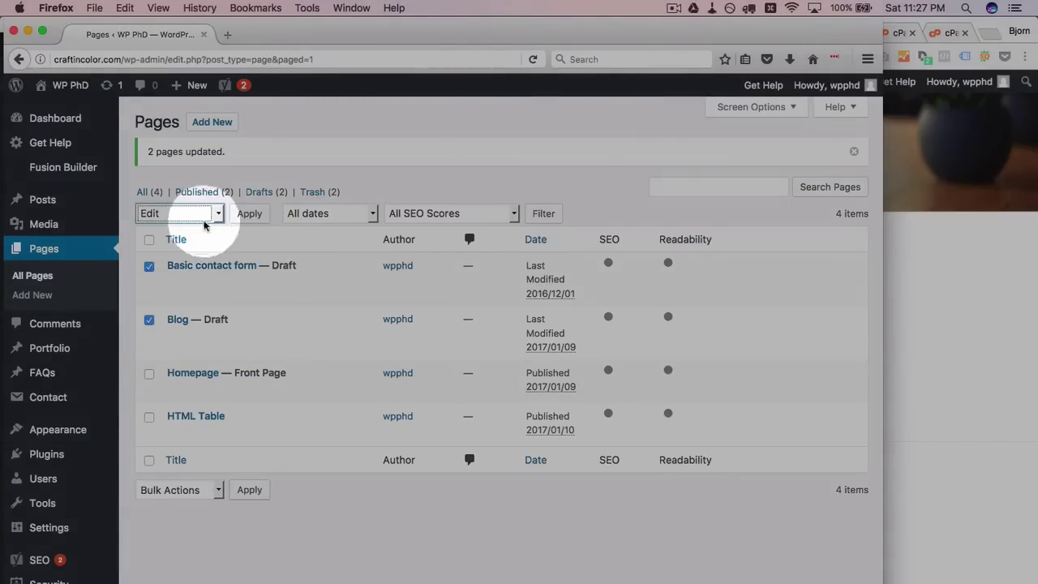
click(249, 214)
click(501, 362)
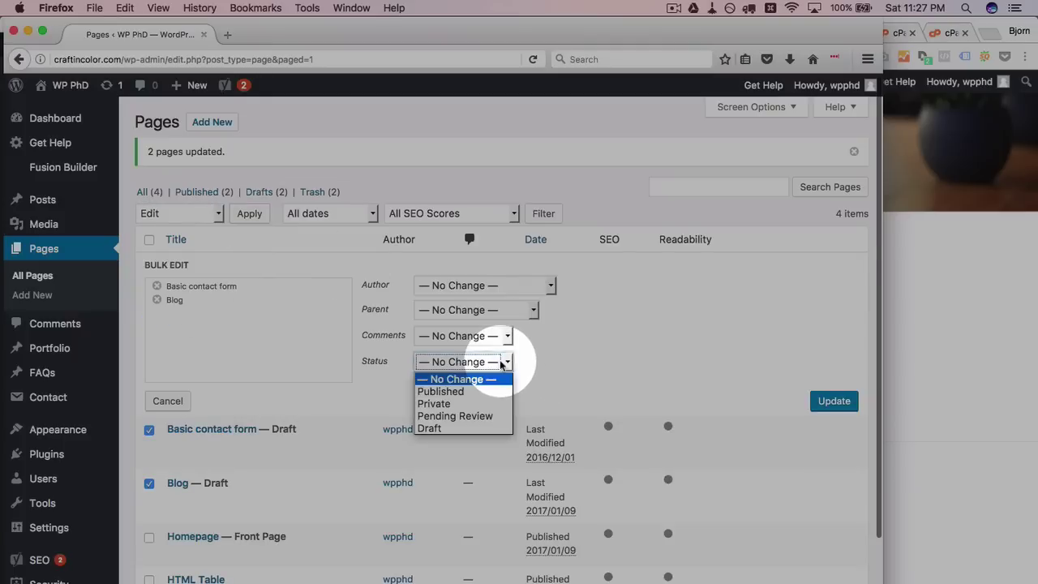
click(498, 393)
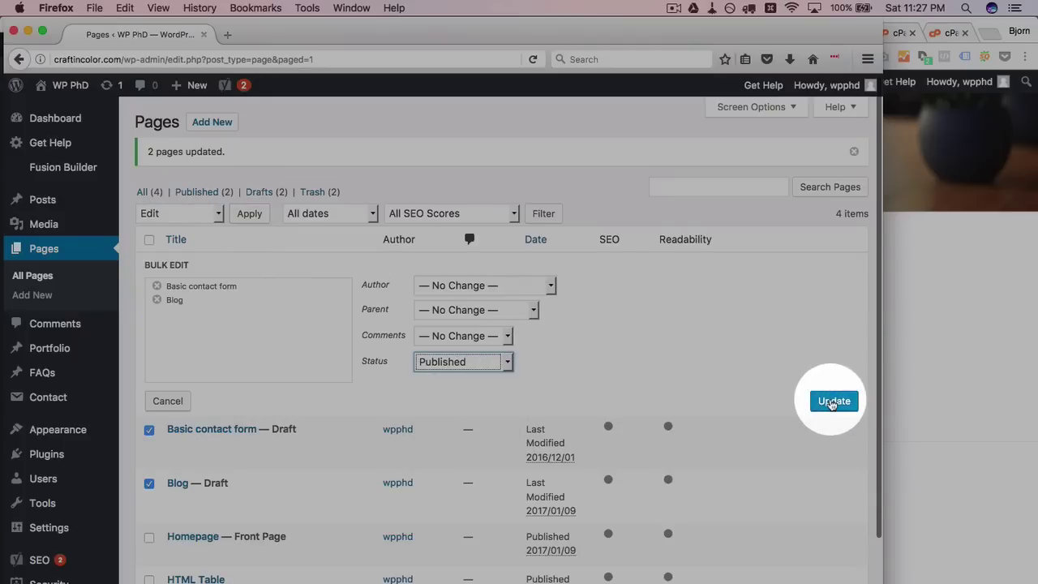
click(834, 401)
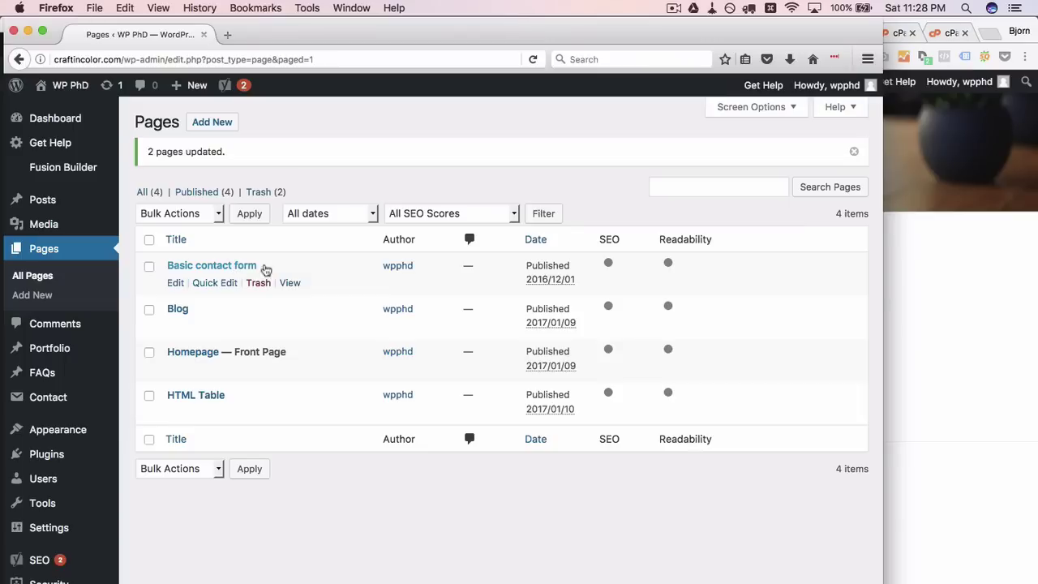
Step: Switch to Chrome and bring up the HTML Table page on wp-phd.com
click(973, 349)
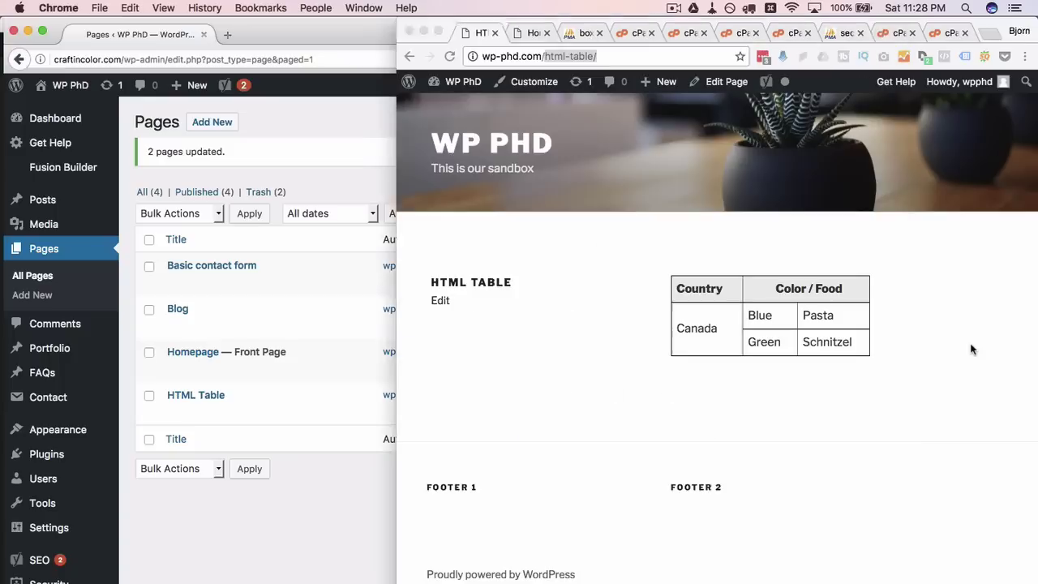